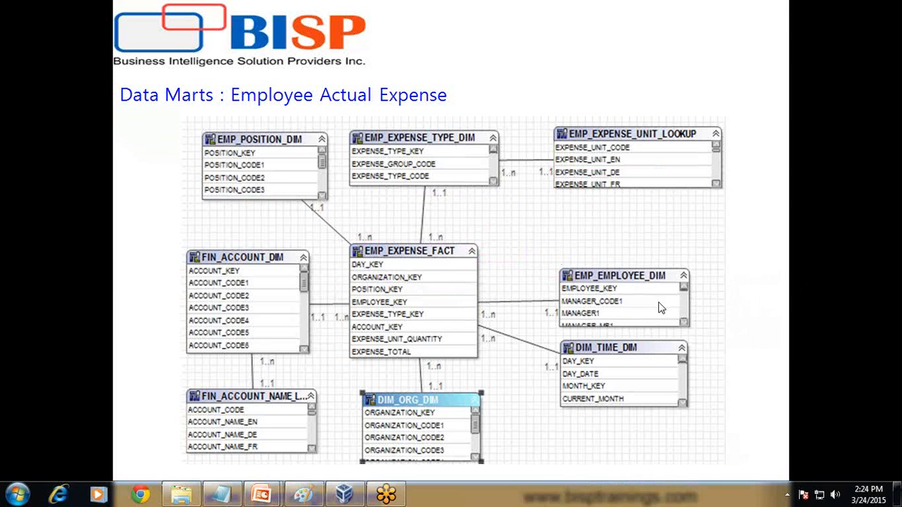
Underline EMP_EXPENSE_FACT, mark the surrounding dimension tables with arrows, and box the title on the Employee Actual Expense slide
{"action": "left_click_drag", "start_coordinate": [344, 260], "coordinate": [462, 265]}
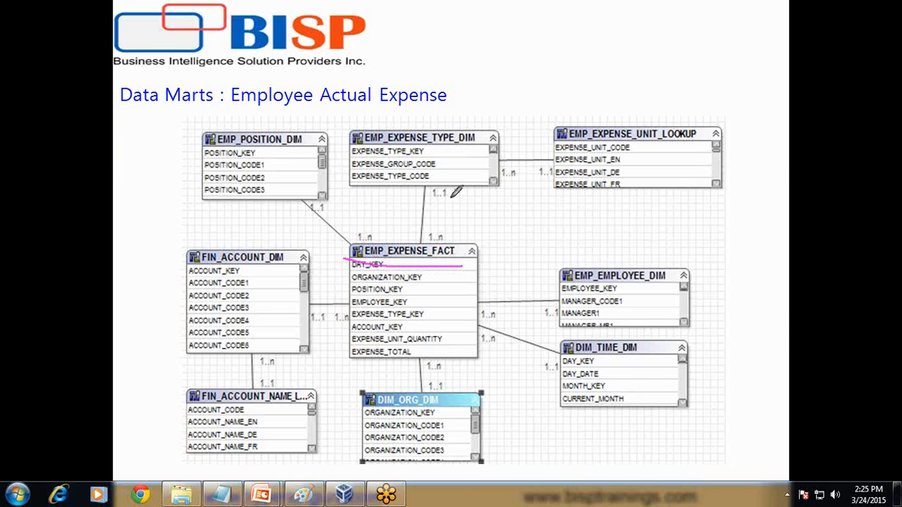
{"action": "mouse_move", "coordinate": [153, 138]}
{"action": "left_mouse_down"}
{"action": "mouse_move", "coordinate": [199, 139]}
{"action": "mouse_move", "coordinate": [189, 148]}
{"action": "left_mouse_up"}
{"action": "mouse_move", "coordinate": [146, 265]}
{"action": "left_mouse_down"}
{"action": "mouse_move", "coordinate": [176, 260]}
{"action": "mouse_move", "coordinate": [159, 279]}
{"action": "left_mouse_up"}
{"action": "left_click_drag", "start_coordinate": [120, 406], "coordinate": [161, 409]}
{"action": "mouse_move", "coordinate": [511, 404]}
{"action": "left_mouse_down"}
{"action": "mouse_move", "coordinate": [527, 420]}
{"action": "mouse_move", "coordinate": [555, 427]}
{"action": "left_mouse_up"}
{"action": "mouse_move", "coordinate": [764, 365]}
{"action": "left_mouse_down"}
{"action": "mouse_move", "coordinate": [712, 374]}
{"action": "mouse_move", "coordinate": [762, 387]}
{"action": "left_mouse_up"}
{"action": "mouse_move", "coordinate": [109, 102]}
{"action": "left_mouse_down"}
{"action": "mouse_move", "coordinate": [438, 119]}
{"action": "mouse_move", "coordinate": [463, 85]}
{"action": "mouse_move", "coordinate": [313, 70]}
{"action": "mouse_move", "coordinate": [109, 71]}
{"action": "mouse_move", "coordinate": [106, 103]}
{"action": "left_mouse_up"}
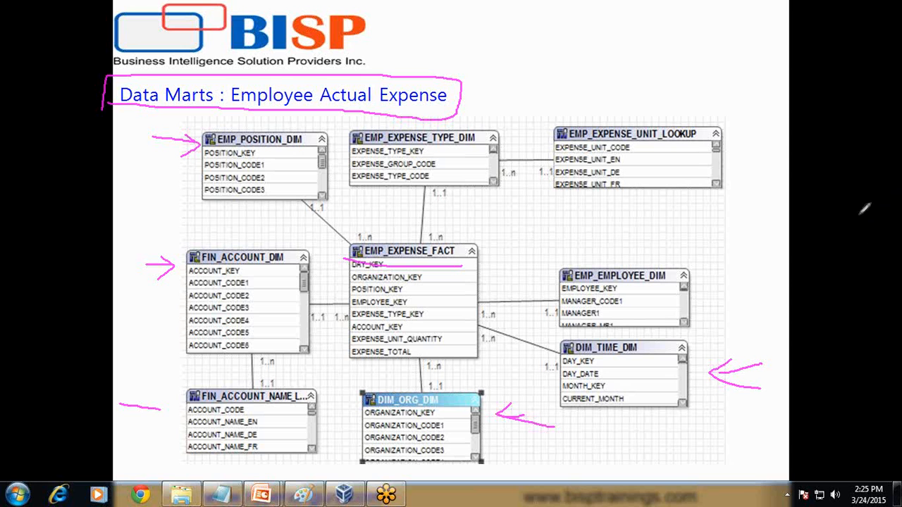
{"action": "left_click", "coordinate": [678, 292]}
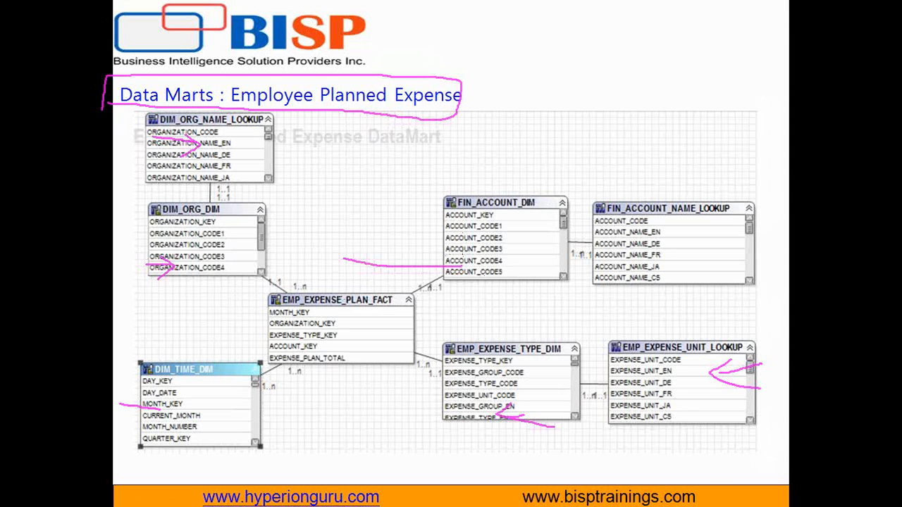
Switch to the open Notepad window and delete all the existing notes
{"action": "key", "text": "super"}
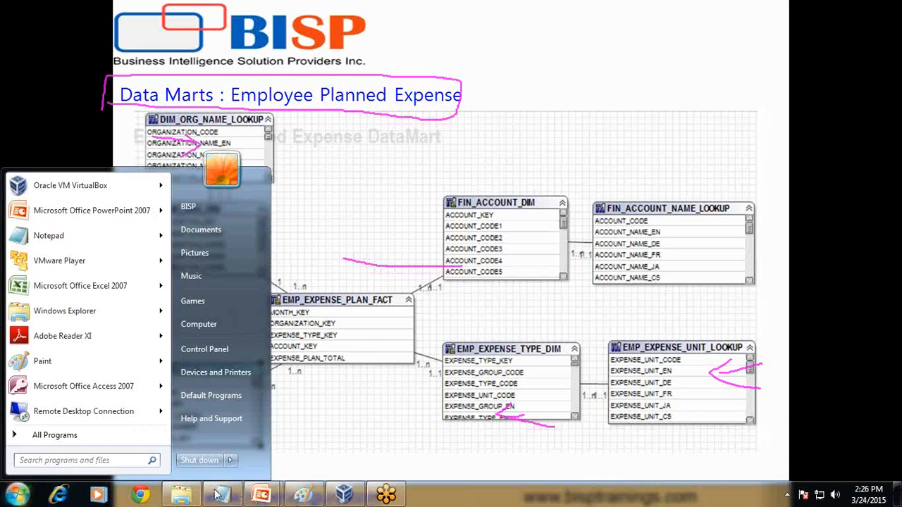
{"action": "left_click", "coordinate": [221, 495]}
{"action": "key", "text": "ctrl+a"}
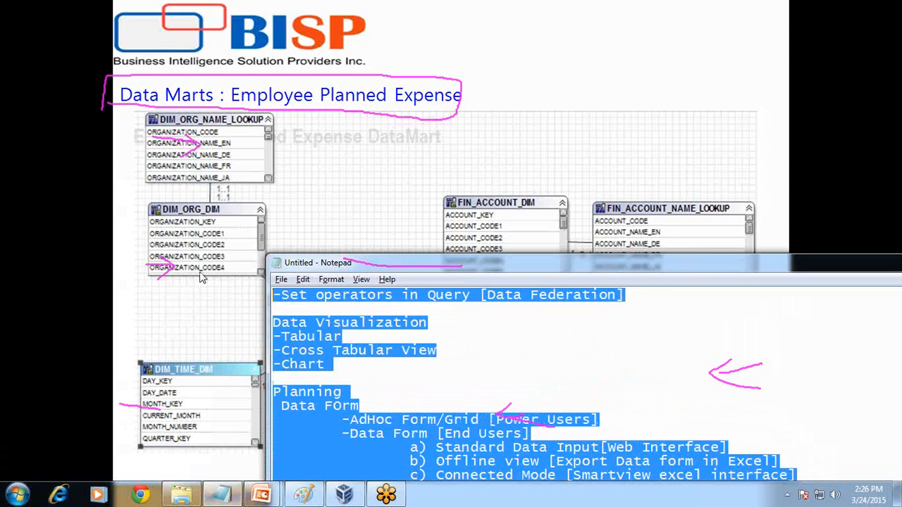
{"action": "key", "text": "Delete"}
Write the first note line "Actual Expense : DImension Model#1 : Employee Actual"
{"action": "type", "text": "A"}
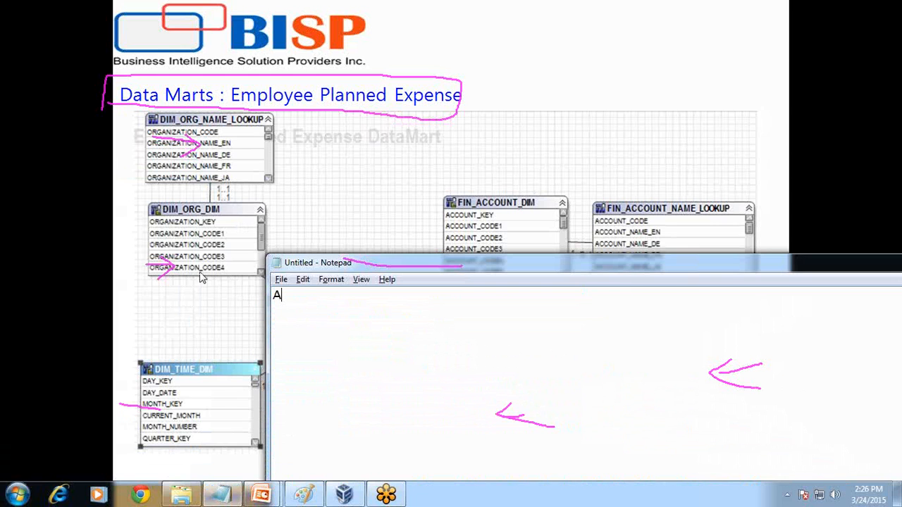
{"action": "type", "text": "ctual Expense L"}
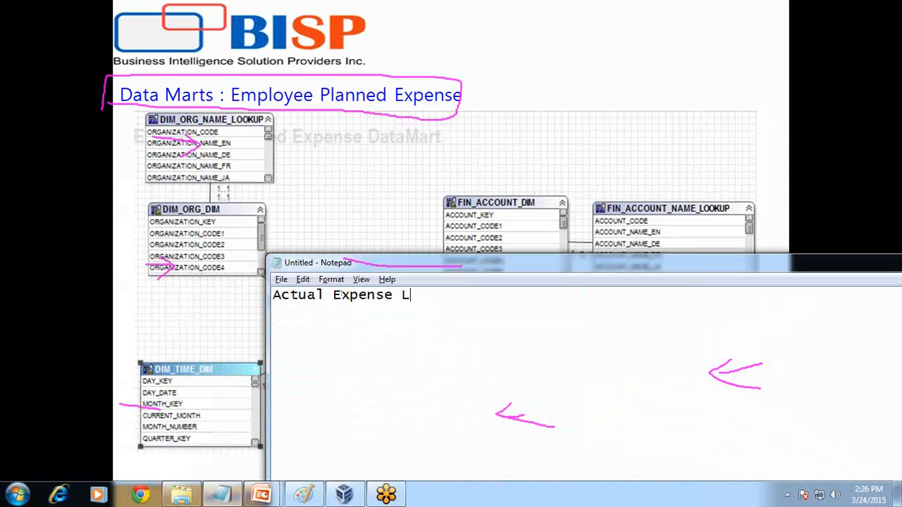
{"action": "key", "text": "BackSpace"}
{"action": "type", "text": ": DImension "}
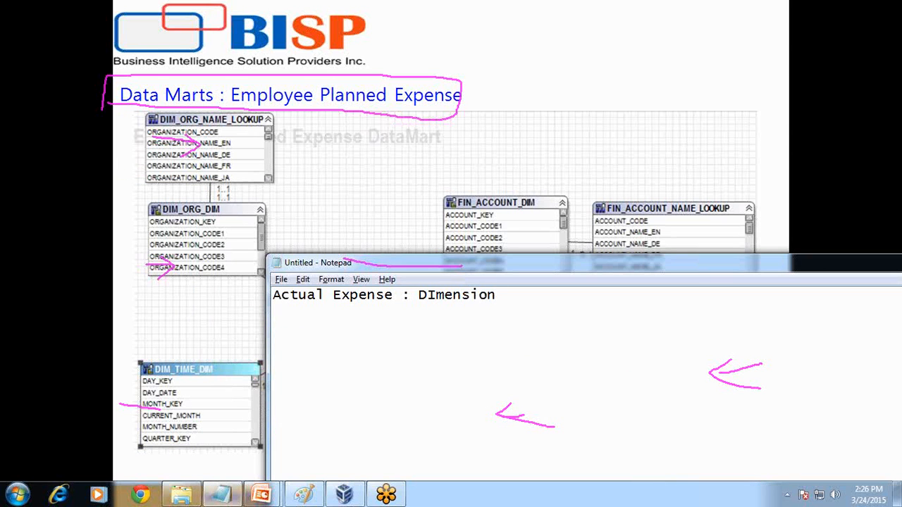
{"action": "type", "text": "#"}
{"action": "key", "text": "BackSpace"}
{"action": "type", "text": "Model#1 : Empl"}
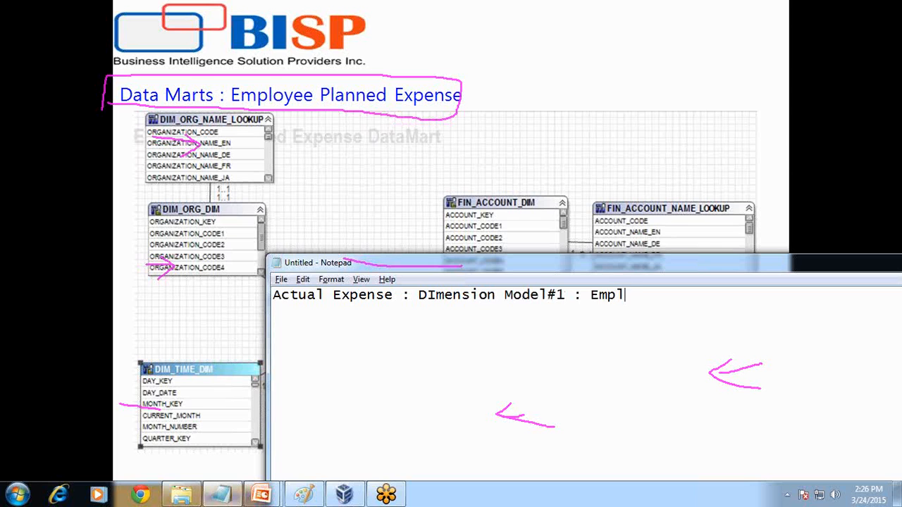
{"action": "type", "text": "oyee Actuasl"}
{"action": "key", "text": "BackSpace"}
{"action": "type", "text": "l "}
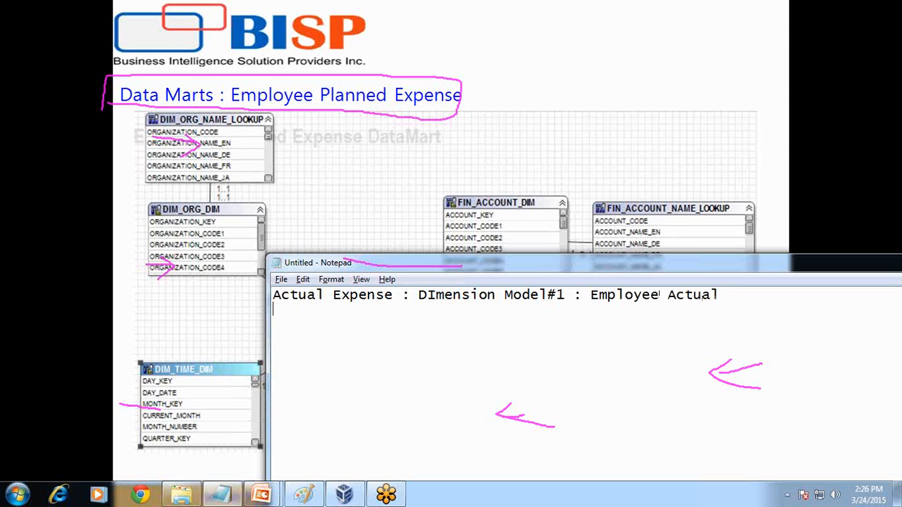
Add the line "Planned Expenses : DImension Model#1 : Employee Planned Expenses" and end the first line with "Expenses"
{"action": "type", "text": "Planned Expenses :"}
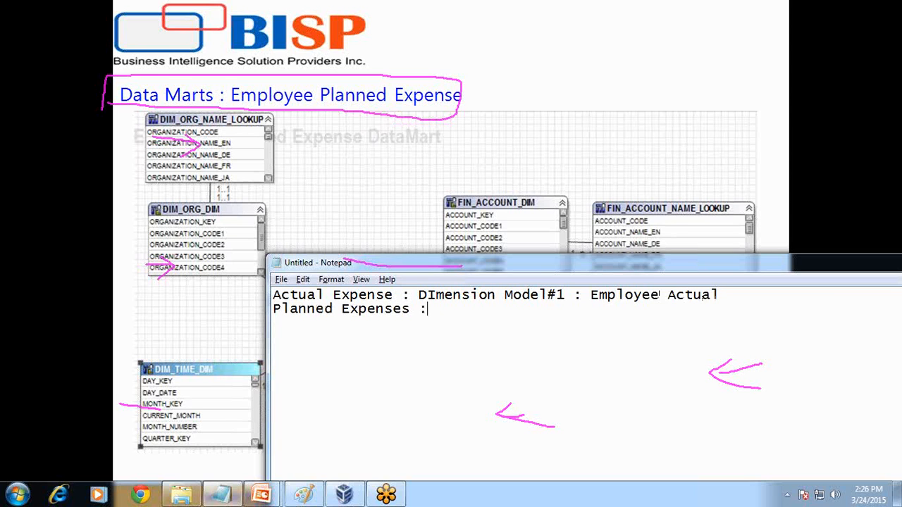
{"action": "left_click_drag", "start_coordinate": [418, 295], "coordinate": [718, 294]}
{"action": "key", "text": "ctrl+c"}
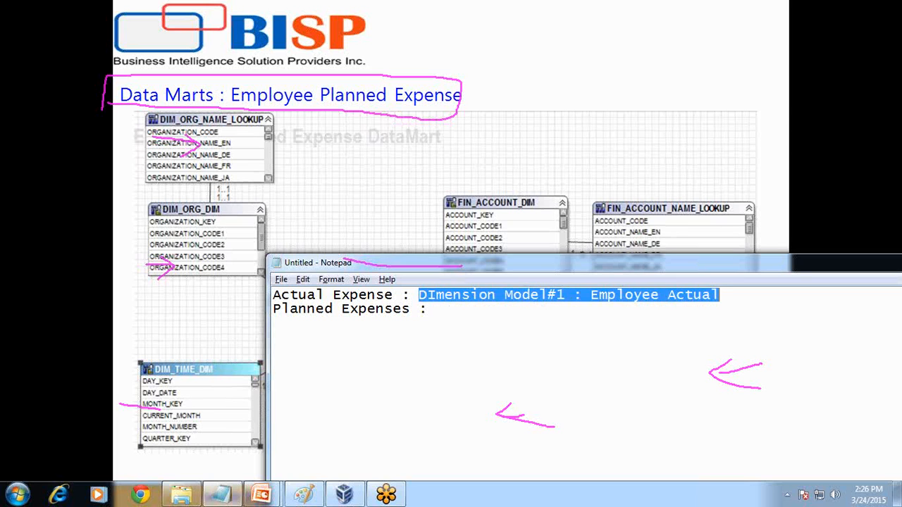
{"action": "left_click", "coordinate": [437, 309]}
{"action": "key", "text": "ctrl+v"}
{"action": "type", "text": "Expenses"}
{"action": "key", "text": "ctrl+shift+Left"}
{"action": "type", "text": "Planned"}
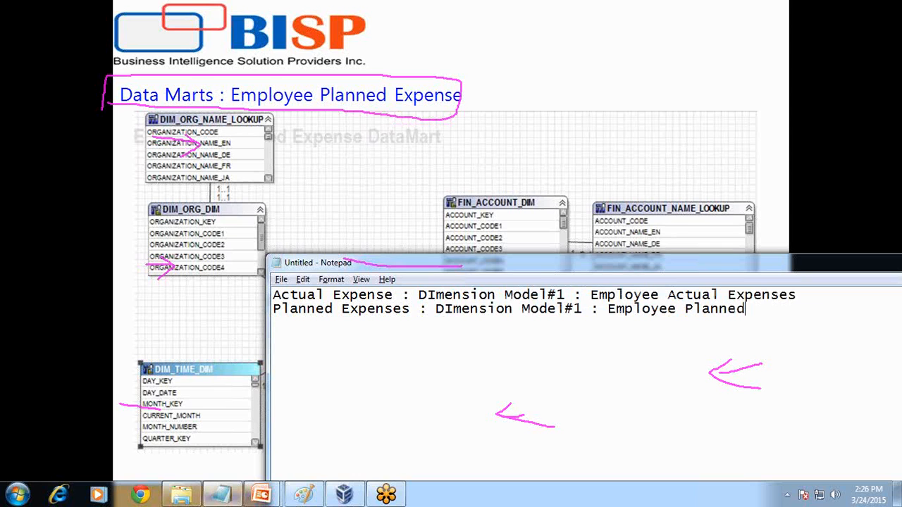
{"action": "type", "text": " Expenses"}
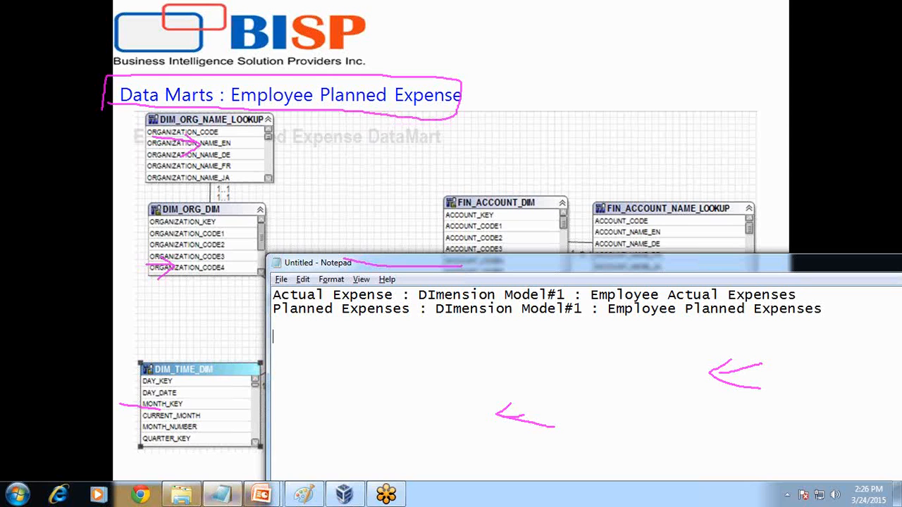
Below a blank line, write "Business Requirement : Actual Vs Planned"
{"action": "type", "text": "Business Require,en"}
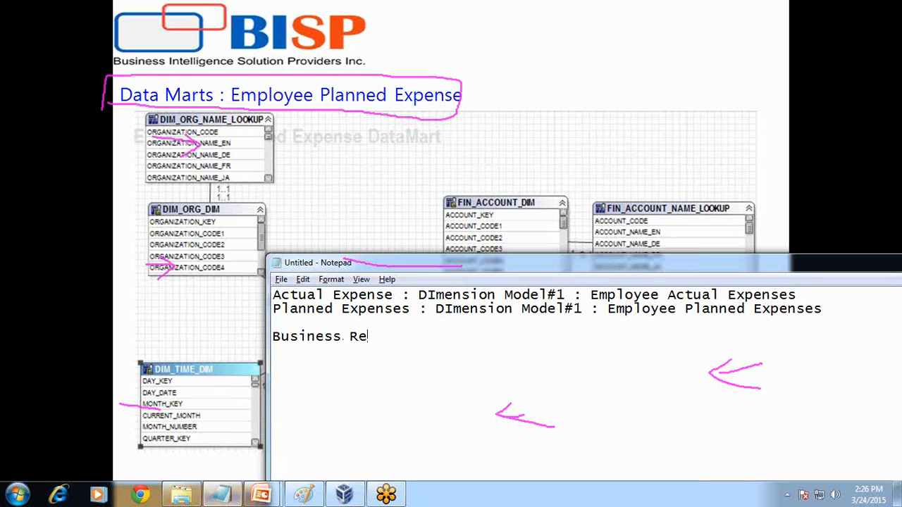
{"action": "key", "text": "BackSpace"}
{"action": "key", "text": "BackSpace"}
{"action": "key", "text": "BackSpace"}
{"action": "key", "text": "BackSpace"}
{"action": "type", "text": "ement : Actual"}
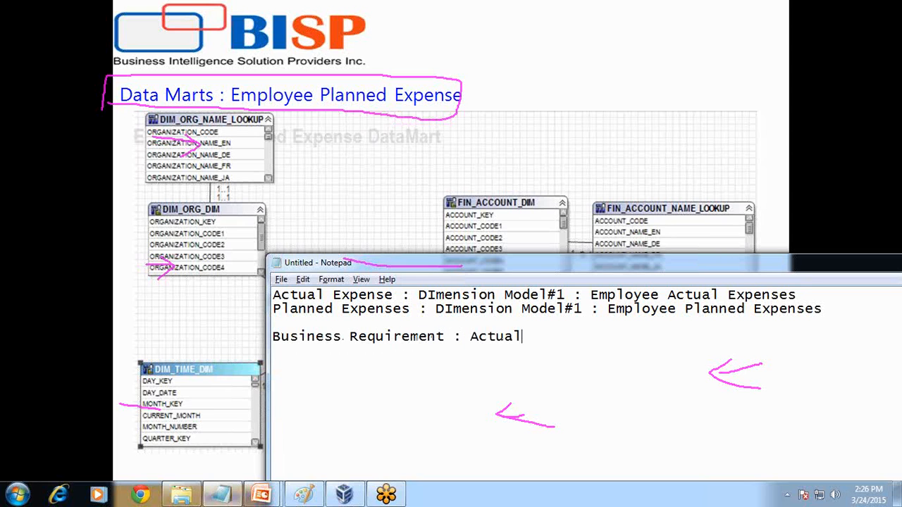
{"action": "type", "text": " Vs Planned "}
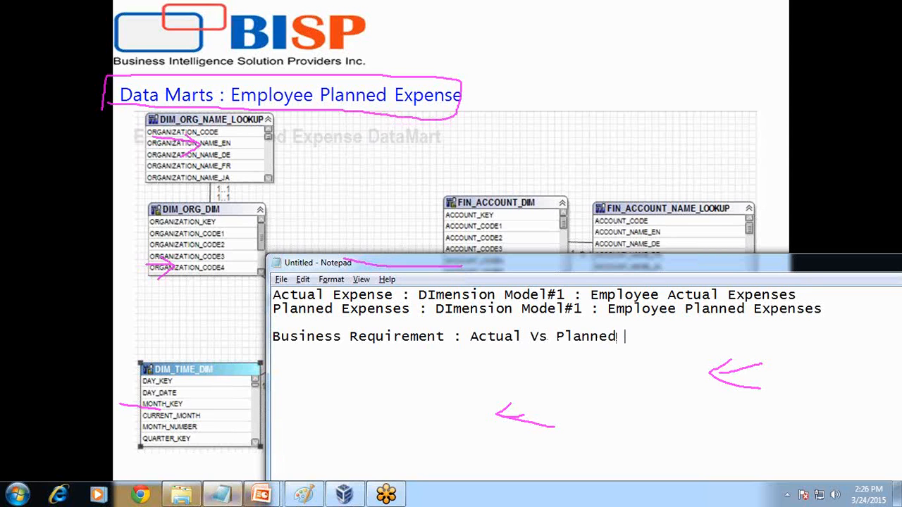
Append "=> Variance Analysis" to the Business Requirement line
{"action": "type", "text": "=> Variable"}
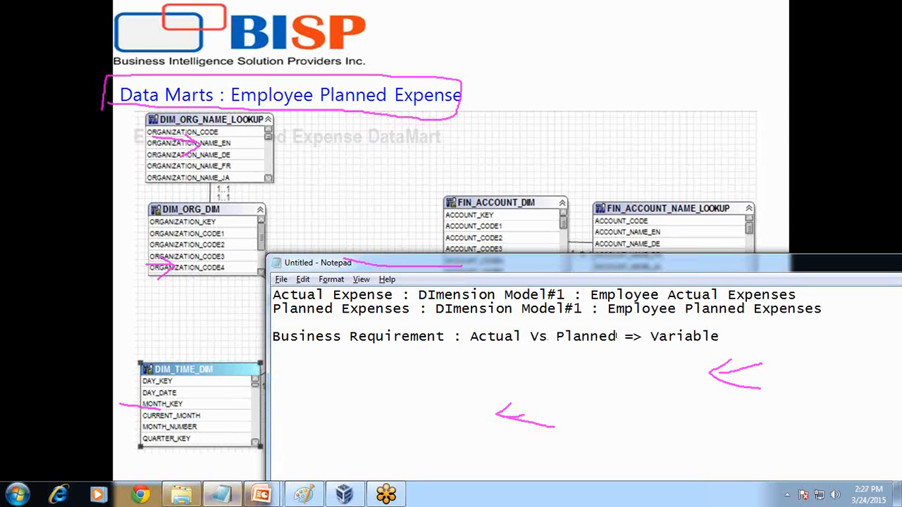
{"action": "key", "text": "BackSpace"}
{"action": "key", "text": "BackSpace"}
{"action": "key", "text": "BackSpace"}
{"action": "type", "text": "nce Analytis"}
{"action": "key", "text": "BackSpace"}
{"action": "key", "text": "BackSpace"}
{"action": "key", "text": "BackSpace"}
{"action": "type", "text": "sis"}
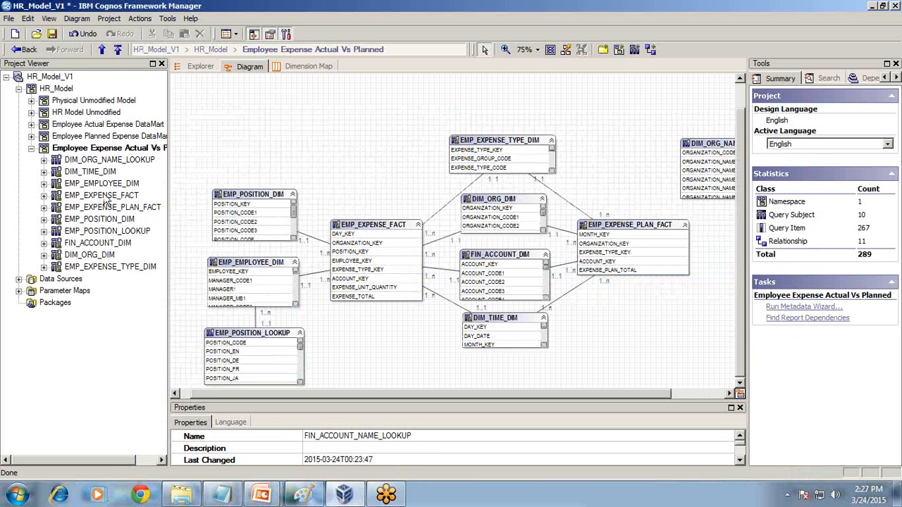
Collapse the Employee Expense Actual Vs Planned namespace and show the Employee Actual Expense DataMart in diagram view
{"action": "left_click", "coordinate": [31, 148]}
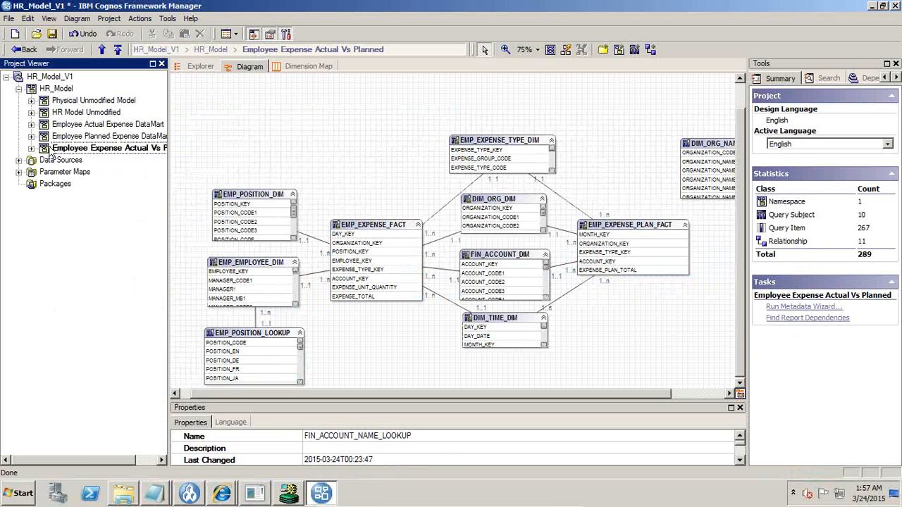
{"action": "left_click", "coordinate": [102, 124]}
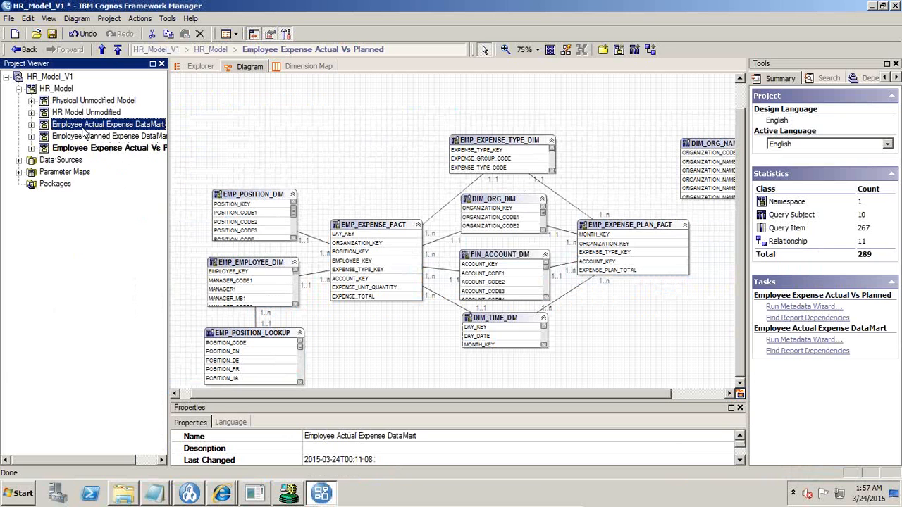
{"action": "right_click", "coordinate": [83, 128]}
{"action": "mouse_move", "coordinate": [133, 200]}
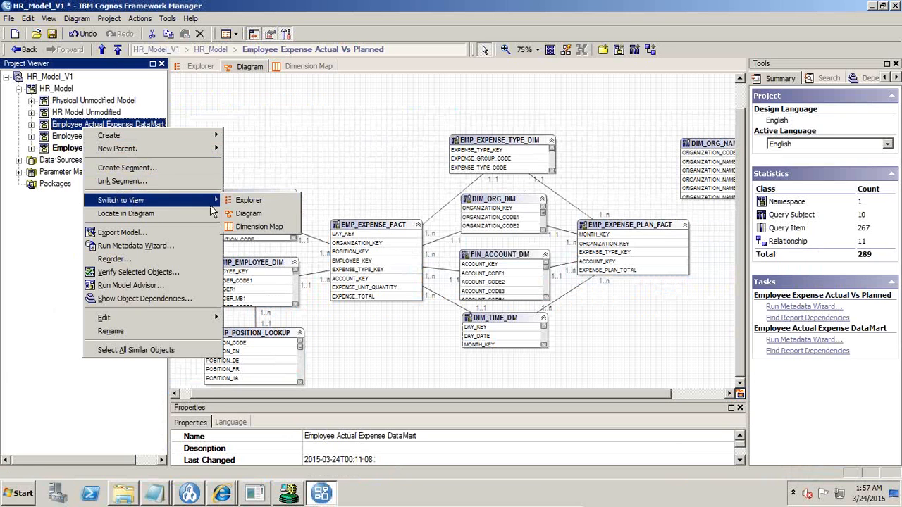
{"action": "left_click", "coordinate": [254, 216]}
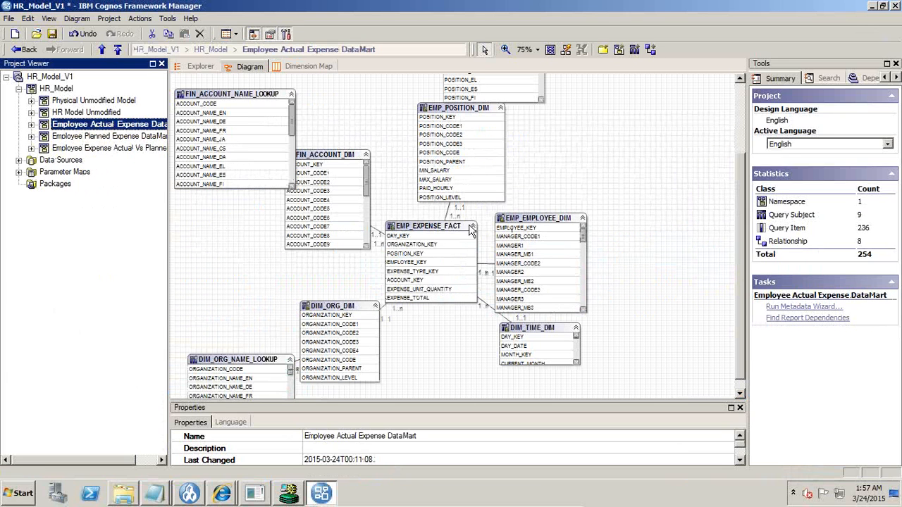
Examine EMP_EXPENSE_FACT and its FIN_ACCOUNT_DIM, DIM_ORG_DIM and EMP_POSITION_DIM dimension tables in the diagram
{"action": "left_click", "coordinate": [445, 232]}
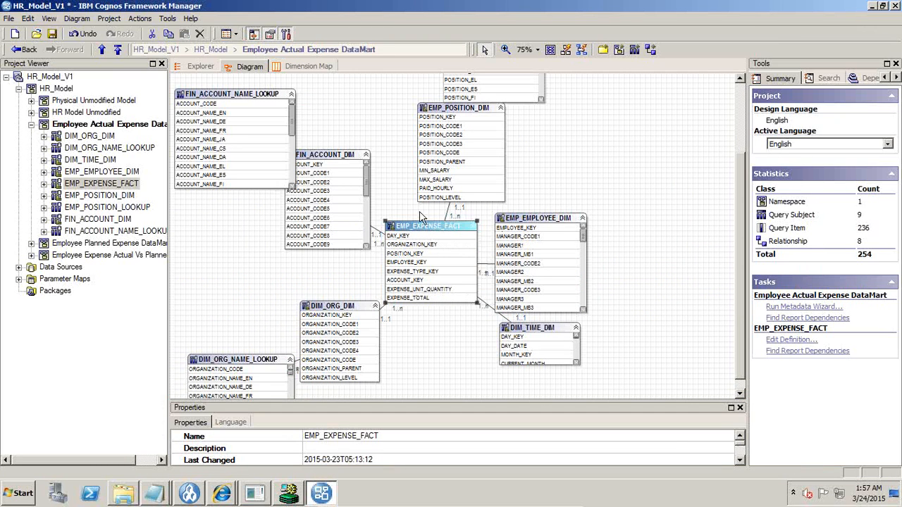
{"action": "left_click", "coordinate": [335, 166]}
{"action": "left_click", "coordinate": [349, 310]}
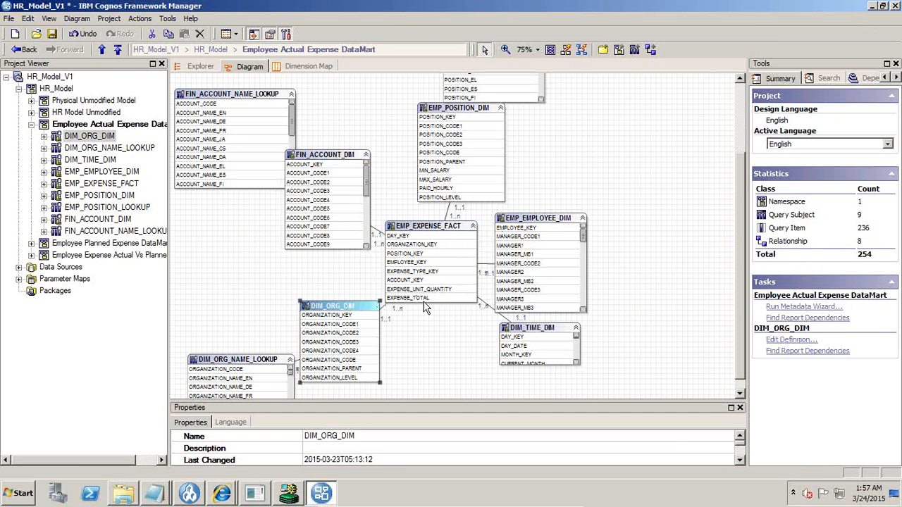
{"action": "left_click", "coordinate": [458, 109]}
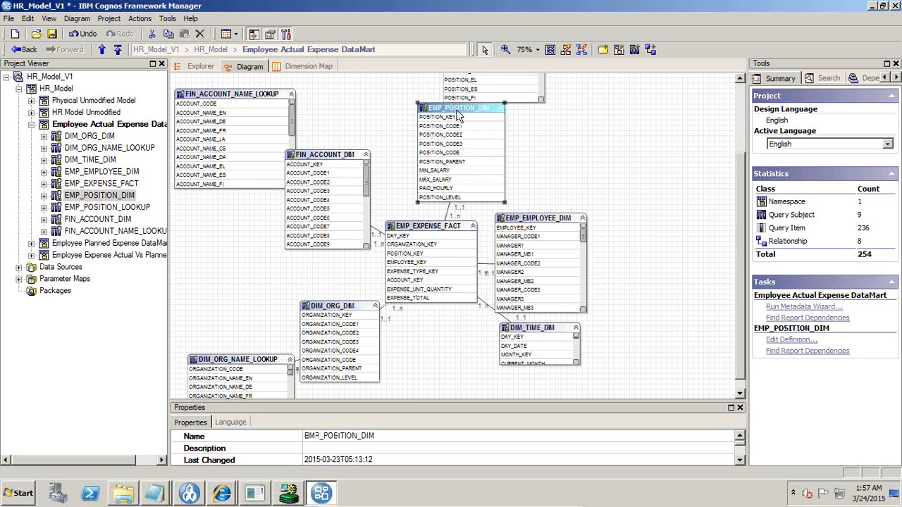
Select EXPENSE_TOTAL, ORGANIZATION_CODE from DIM_ORG_DIM and ORGANIZATION_NAME_EN from DIM_ORG_NAME_LOOKUP together and open a test for them
{"action": "left_click", "coordinate": [428, 299]}
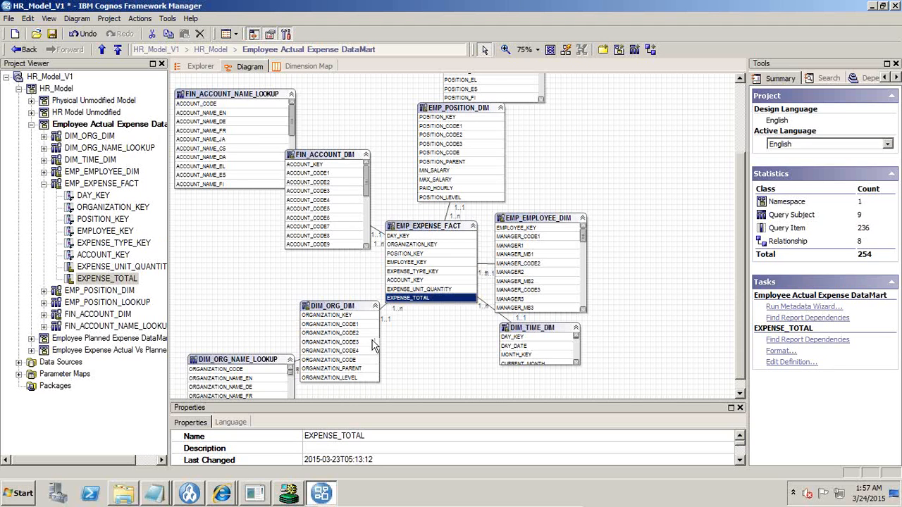
{"action": "left_click", "coordinate": [350, 360], "text": "ctrl"}
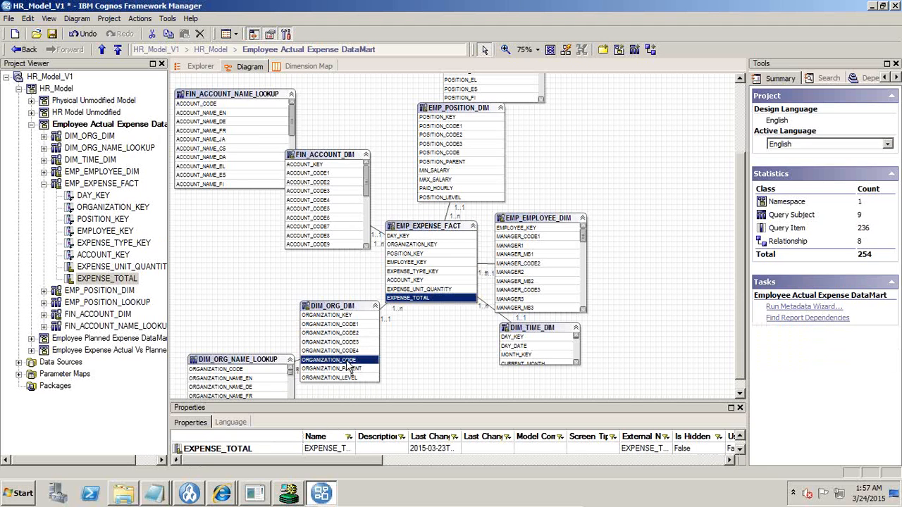
{"action": "left_click", "coordinate": [253, 379], "text": "ctrl"}
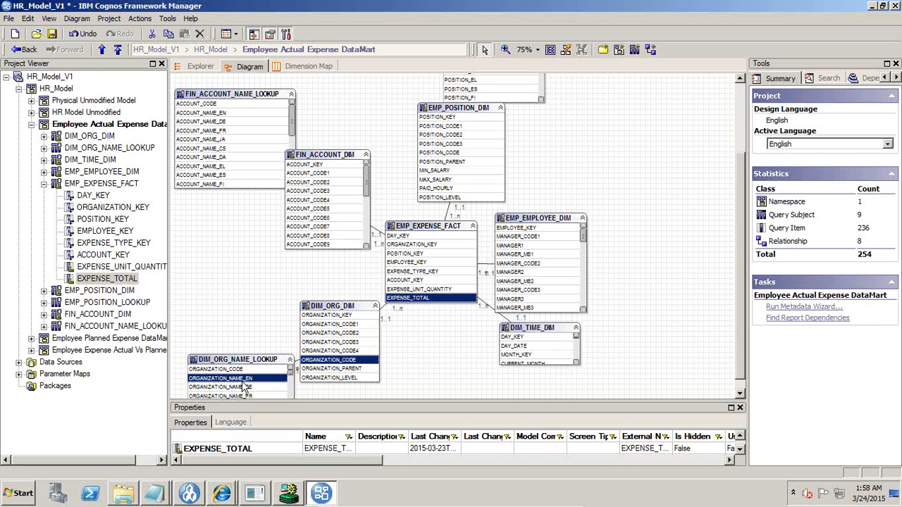
{"action": "right_click", "coordinate": [442, 303]}
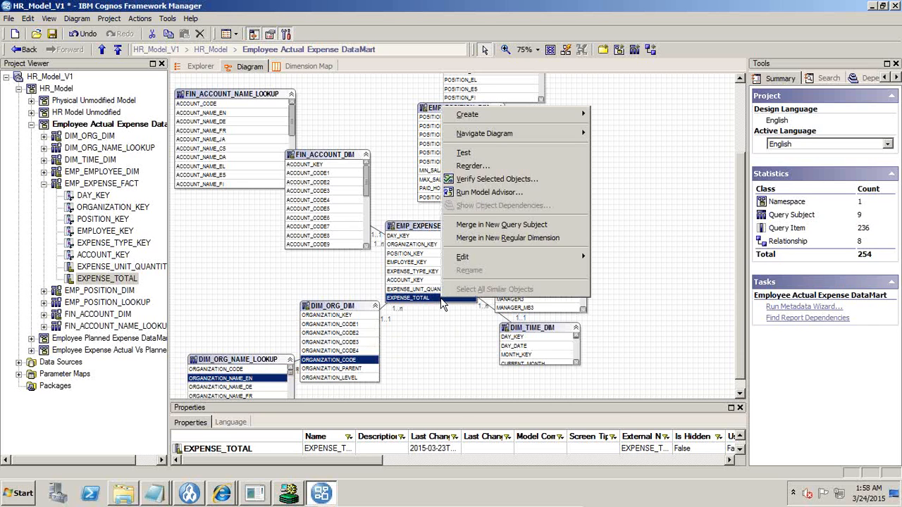
{"action": "left_click", "coordinate": [496, 160]}
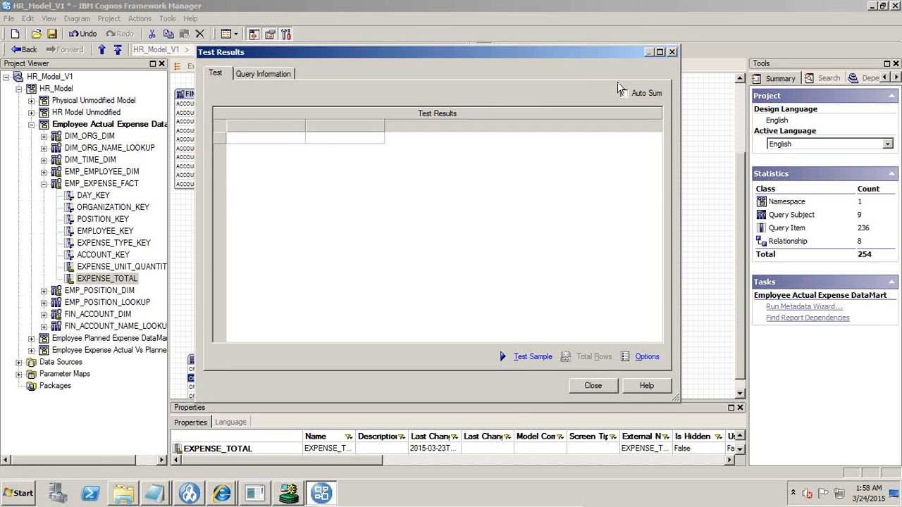
Enable Auto Sum and run the test sample for the selected query items
{"action": "left_click", "coordinate": [637, 93]}
{"action": "left_click_drag", "start_coordinate": [603, 58], "coordinate": [821, 62]}
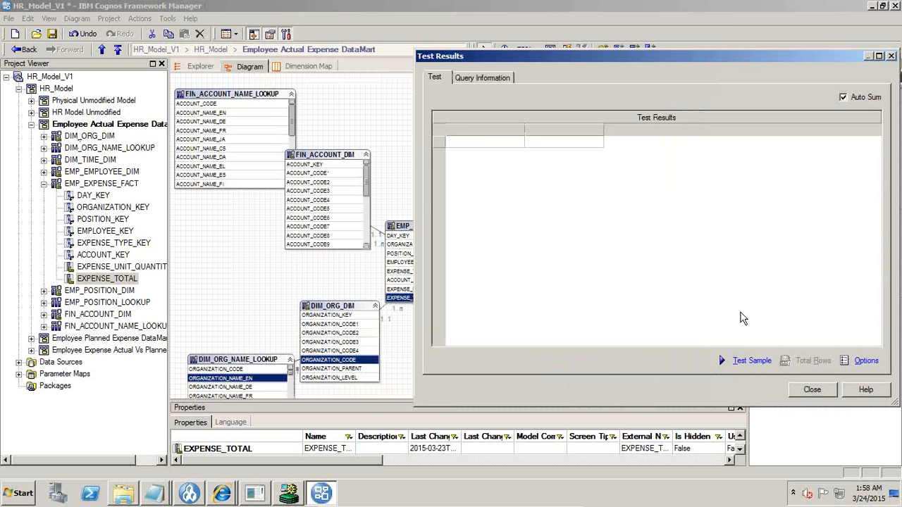
{"action": "left_click", "coordinate": [749, 360]}
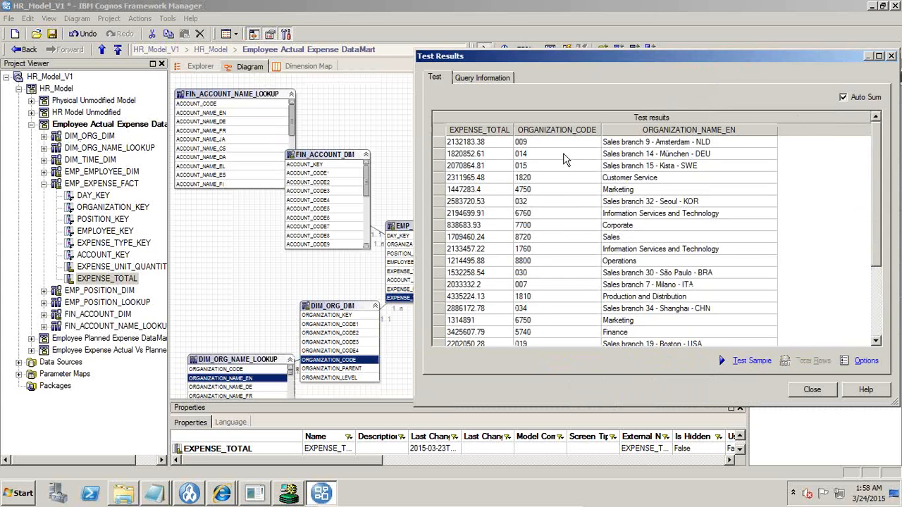
Examine the expense totals against the organization names in the first rows of the test results
{"action": "left_click_drag", "start_coordinate": [656, 145], "coordinate": [651, 184]}
{"action": "left_click", "coordinate": [465, 144]}
{"action": "left_click_drag", "start_coordinate": [506, 154], "coordinate": [467, 182]}
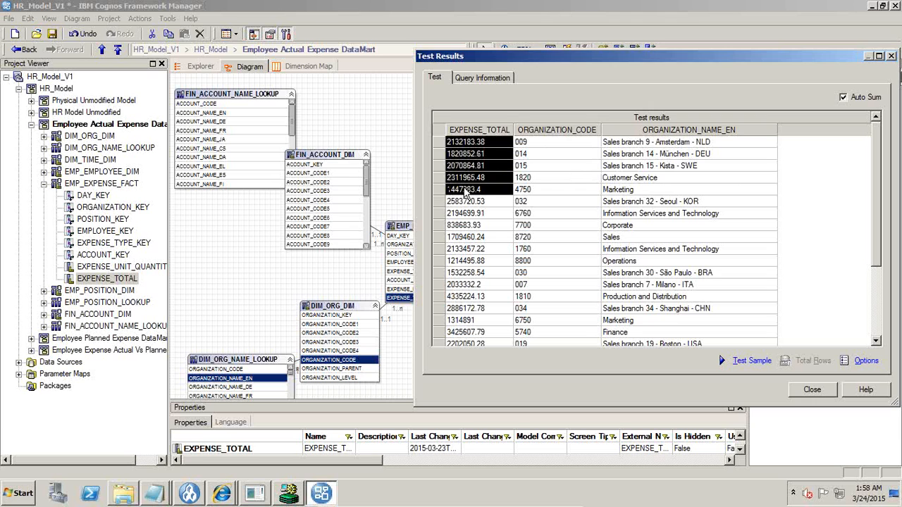
{"action": "left_click_drag", "start_coordinate": [624, 145], "coordinate": [627, 181]}
{"action": "left_click", "coordinate": [625, 194]}
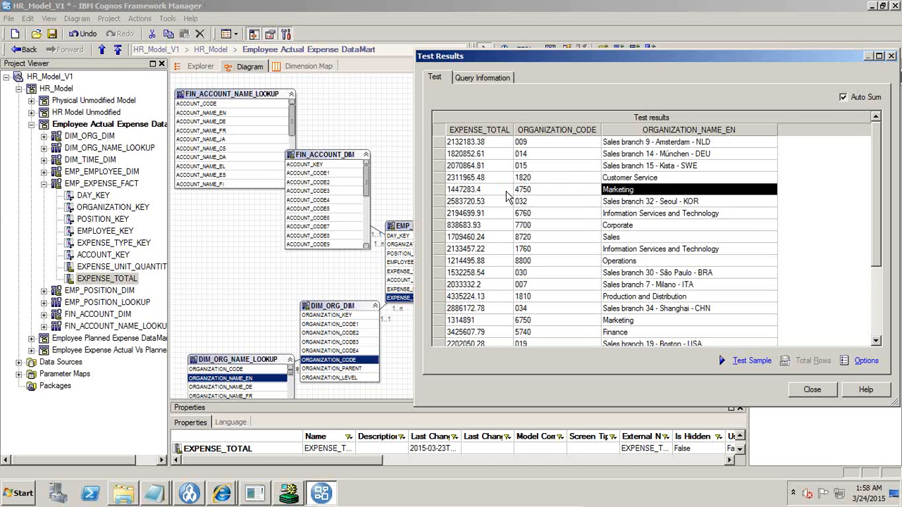
Examine the expense totals and organization codes of the Marketing and Customer Service rows, and close the test results
{"action": "left_click", "coordinate": [463, 193]}
{"action": "left_click", "coordinate": [627, 200]}
{"action": "left_click", "coordinate": [522, 191]}
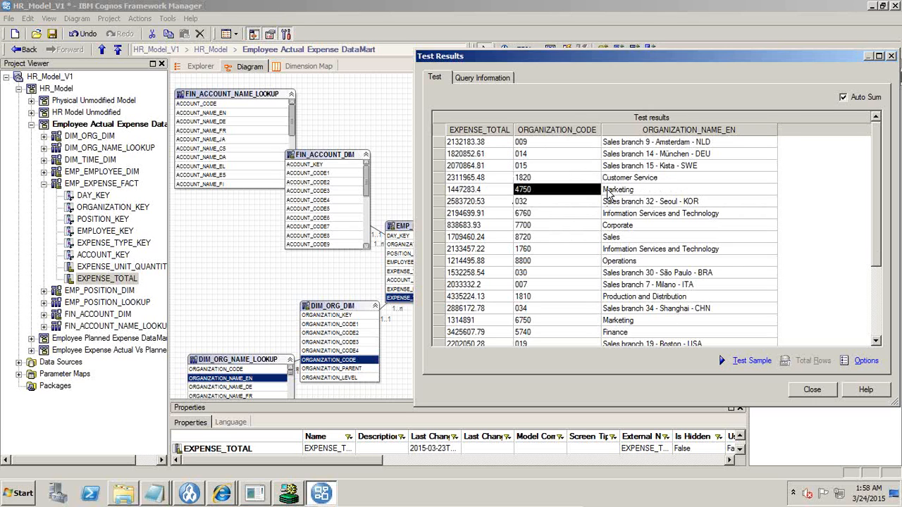
{"action": "left_click", "coordinate": [655, 180]}
{"action": "left_click", "coordinate": [493, 179]}
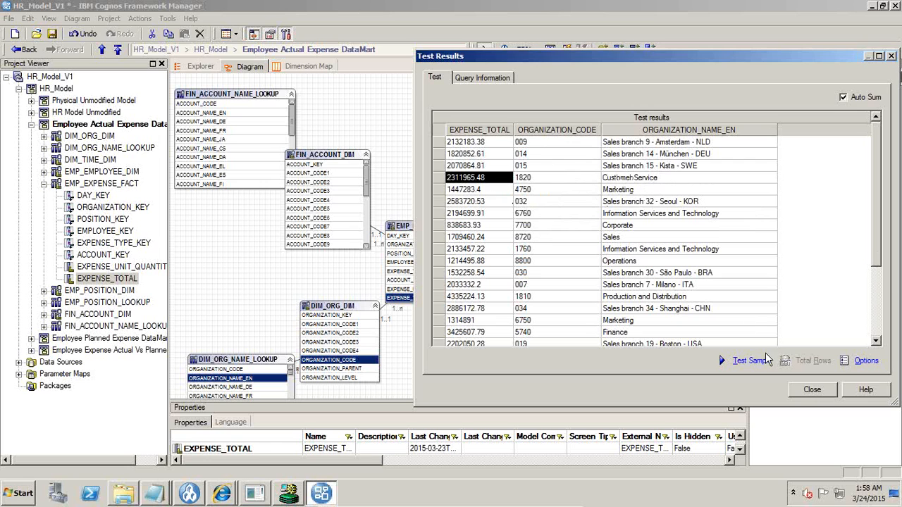
{"action": "left_click", "coordinate": [803, 392]}
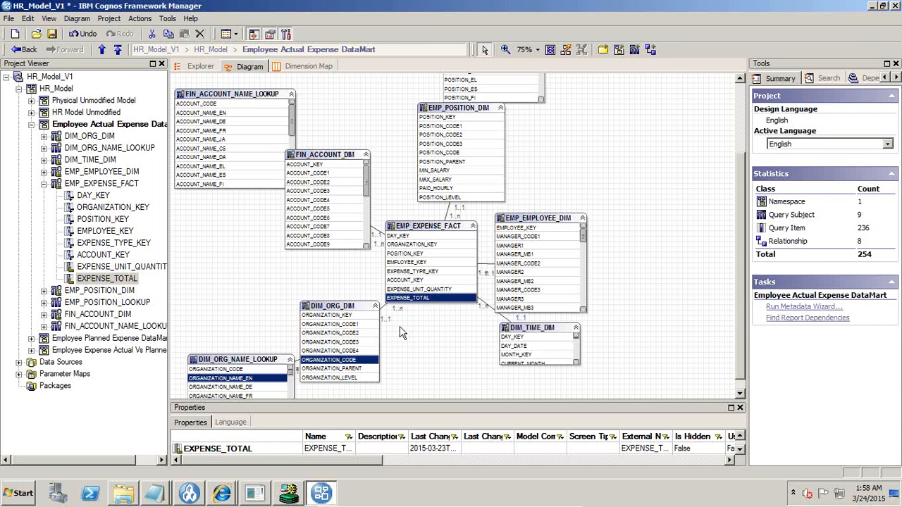
Test CURRENT_YEAR from DIM_TIME_DIM together with EXPENSE_TOTAL and ORGANIZATION_NAME_EN, with Auto Sum enabled
{"action": "left_click", "coordinate": [556, 336]}
{"action": "scroll", "coordinate": [575, 364], "scroll_direction": "down", "scroll_amount": 5}
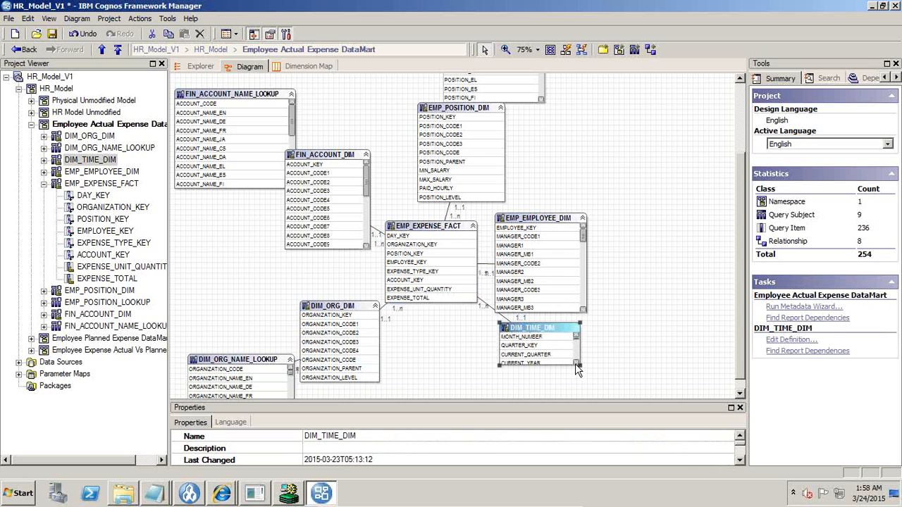
{"action": "left_click", "coordinate": [552, 354]}
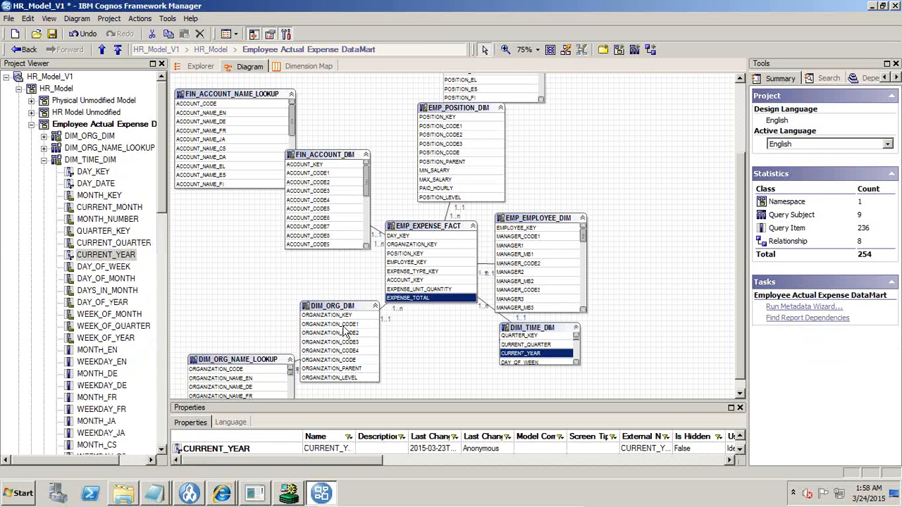
{"action": "right_click", "coordinate": [246, 381]}
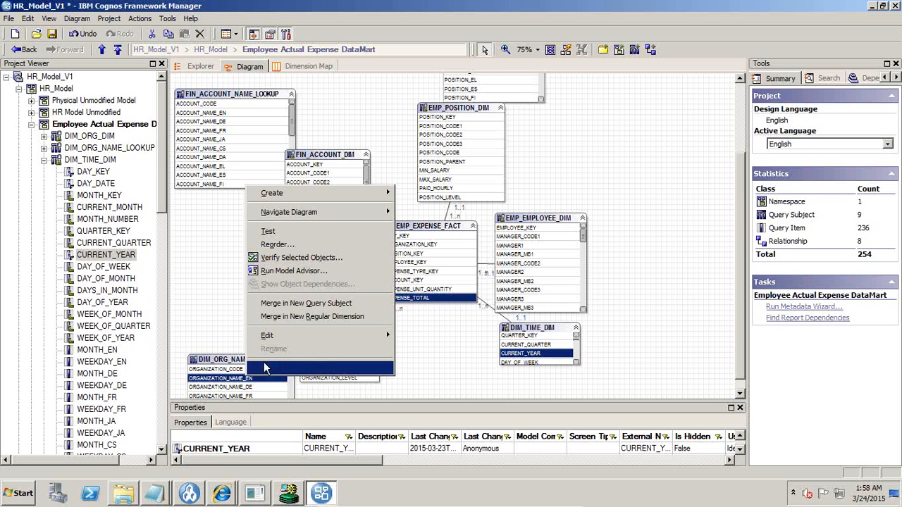
{"action": "left_click", "coordinate": [272, 232]}
{"action": "left_click", "coordinate": [843, 97]}
{"action": "left_click", "coordinate": [742, 361]}
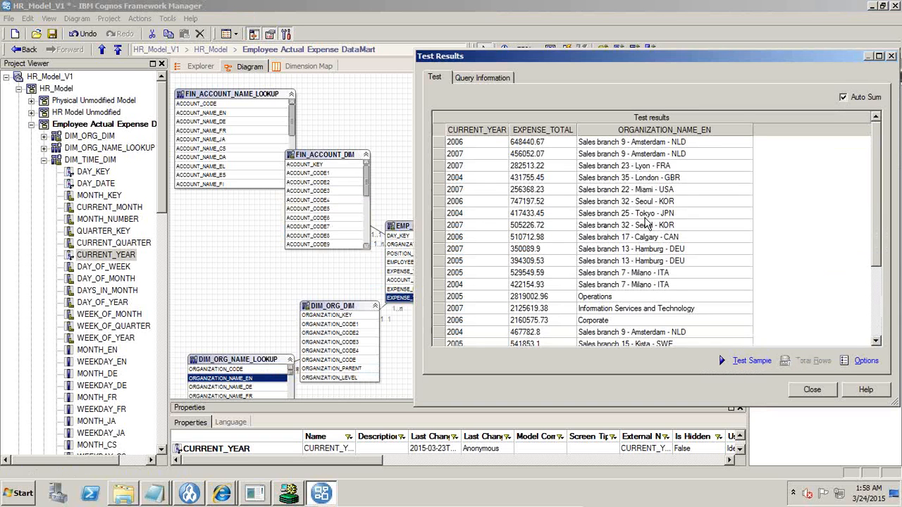
Compare the 2006 and 2007 expense totals of the Amsterdam sales branch and close the test results
{"action": "left_click_drag", "start_coordinate": [472, 143], "coordinate": [473, 155]}
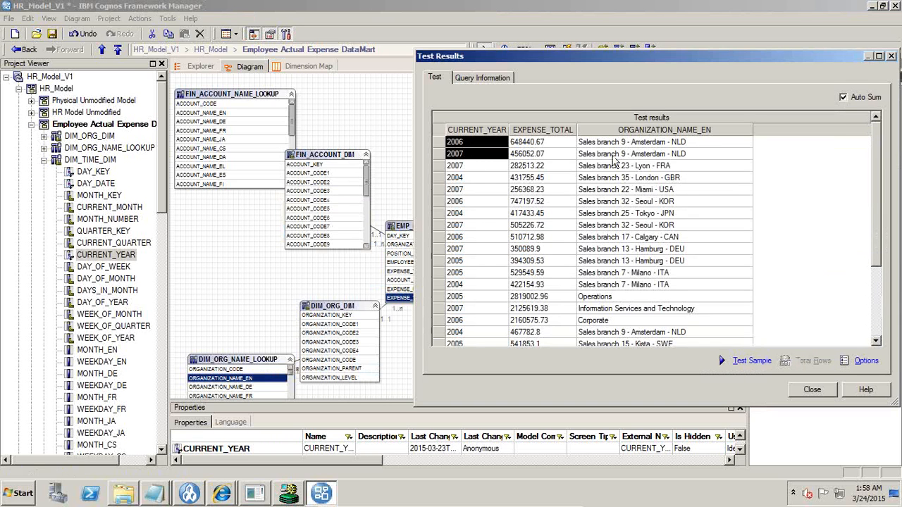
{"action": "left_click_drag", "start_coordinate": [624, 143], "coordinate": [626, 160]}
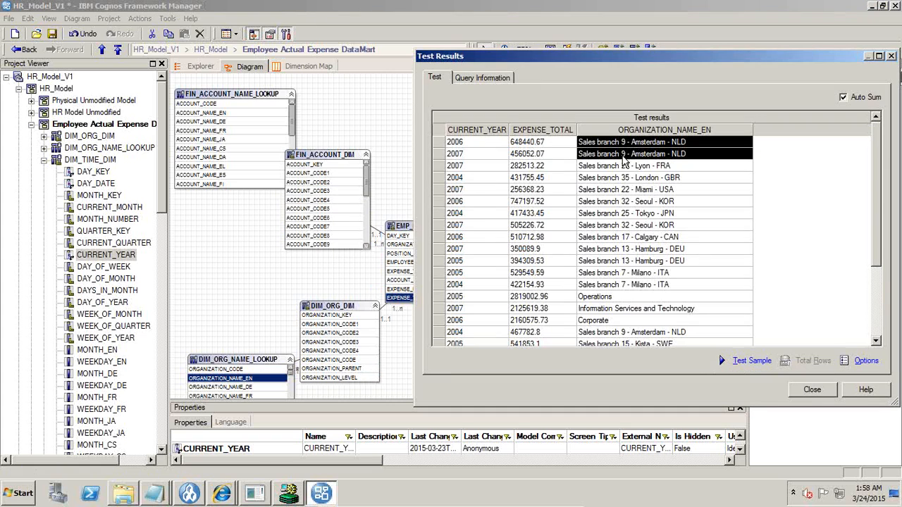
{"action": "left_click_drag", "start_coordinate": [549, 145], "coordinate": [551, 157]}
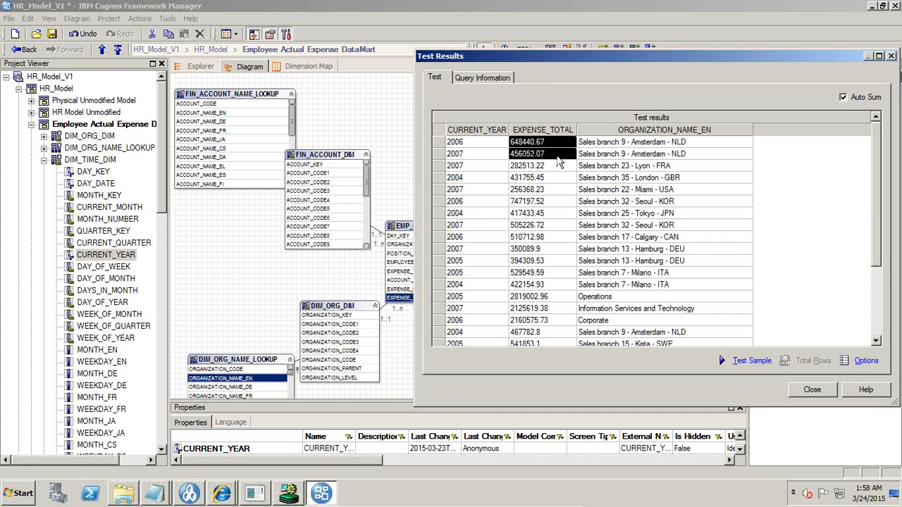
{"action": "left_click", "coordinate": [810, 391]}
Collapse the Employee Actual Expense DataMart namespace and display the Employee Planned Expense DataMart as a diagram
{"action": "left_click", "coordinate": [44, 159]}
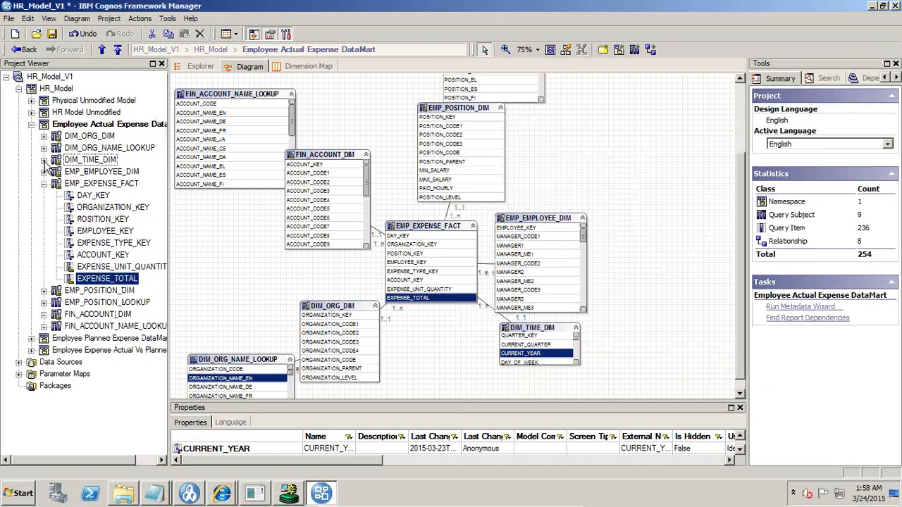
{"action": "left_click", "coordinate": [31, 124]}
{"action": "left_click", "coordinate": [74, 135]}
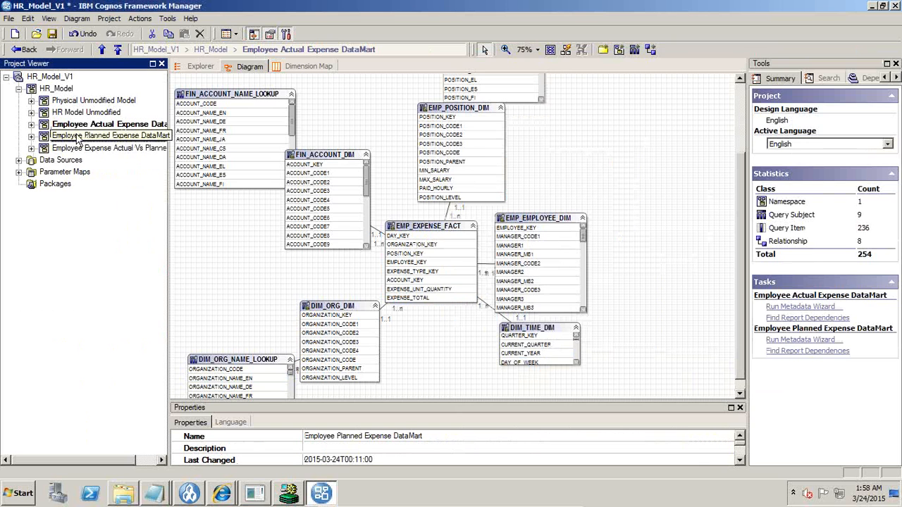
{"action": "right_click", "coordinate": [129, 139]}
{"action": "mouse_move", "coordinate": [194, 211]}
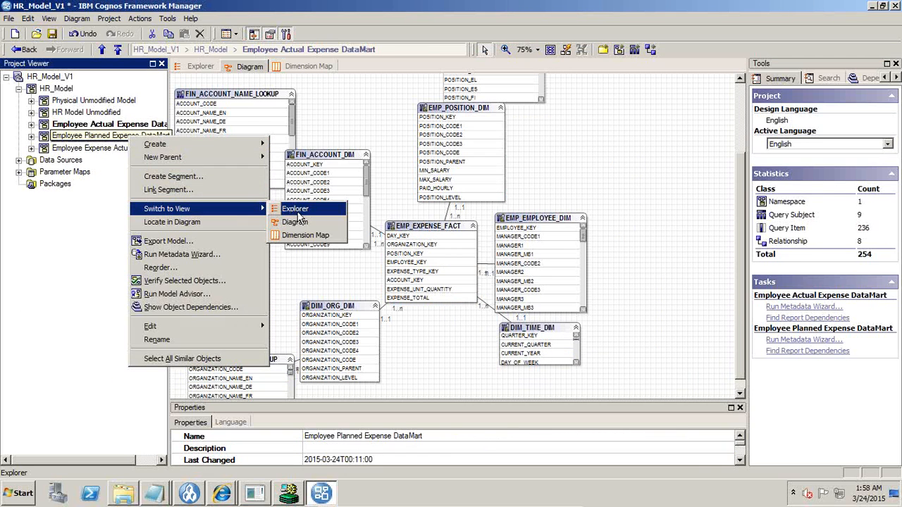
{"action": "left_click", "coordinate": [299, 222]}
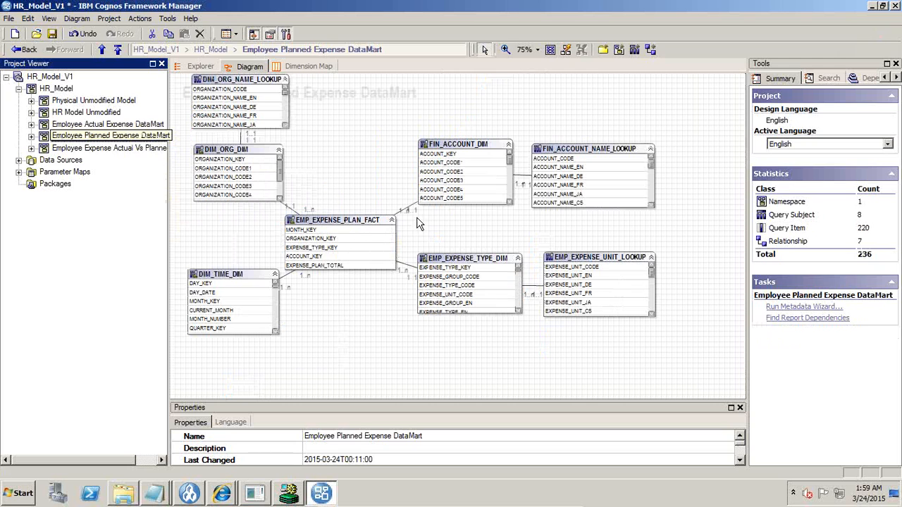
Test EXPENSE_PLAN_TOTAL together with ORGANIZATION_NAME_EN using Auto Sum, close the results and collapse the Employee Planned Expense DataMart namespace
{"action": "left_click", "coordinate": [330, 266]}
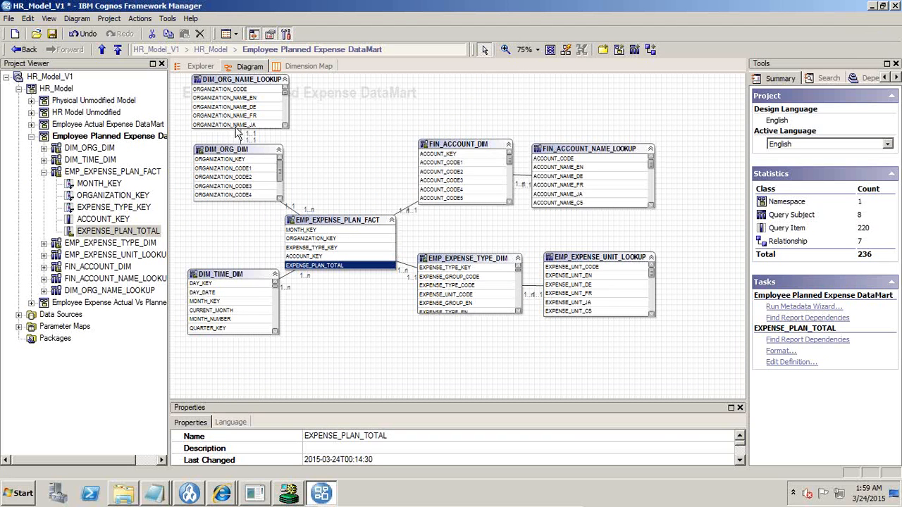
{"action": "left_click", "coordinate": [242, 99], "text": "ctrl"}
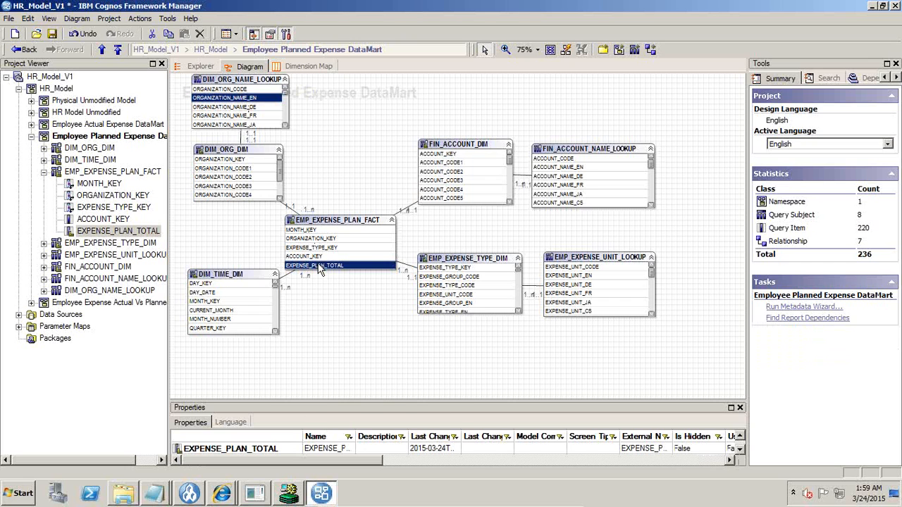
{"action": "right_click", "coordinate": [319, 270]}
{"action": "left_click", "coordinate": [331, 308]}
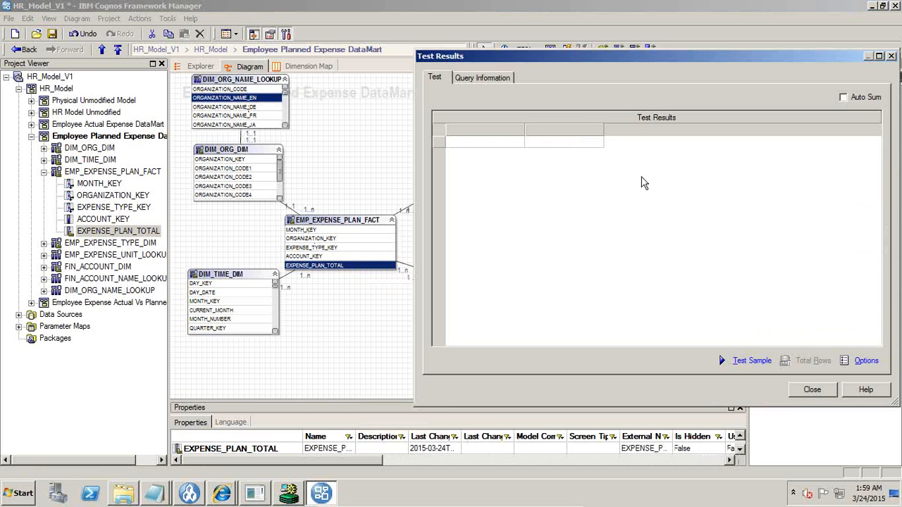
{"action": "left_click", "coordinate": [844, 98]}
{"action": "left_click", "coordinate": [749, 360]}
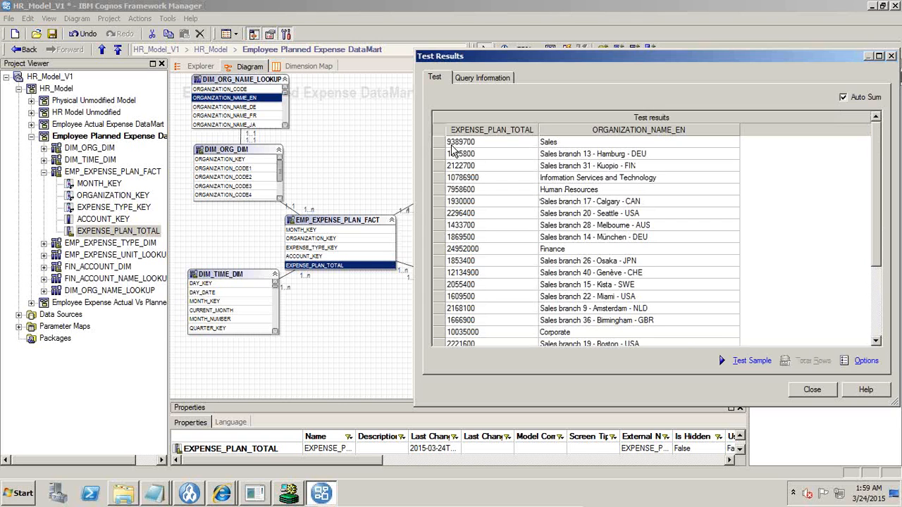
{"action": "left_click", "coordinate": [797, 391]}
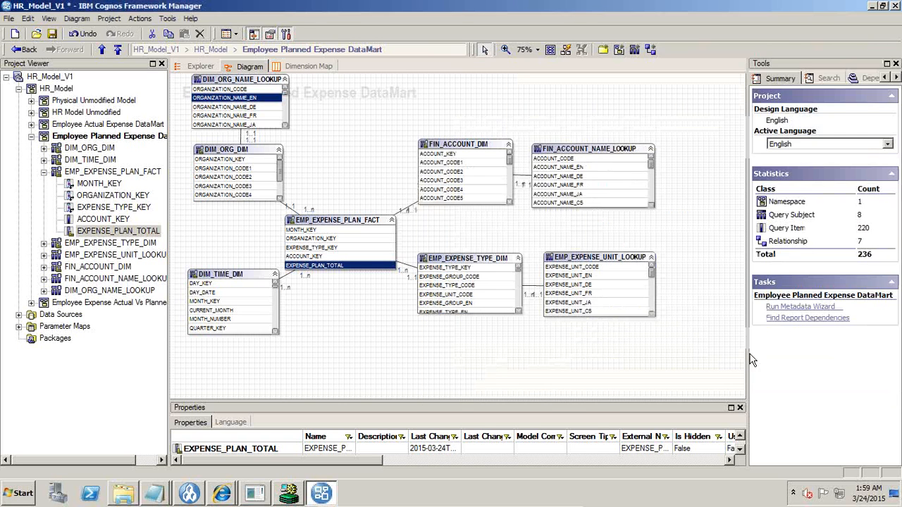
{"action": "left_click", "coordinate": [31, 136]}
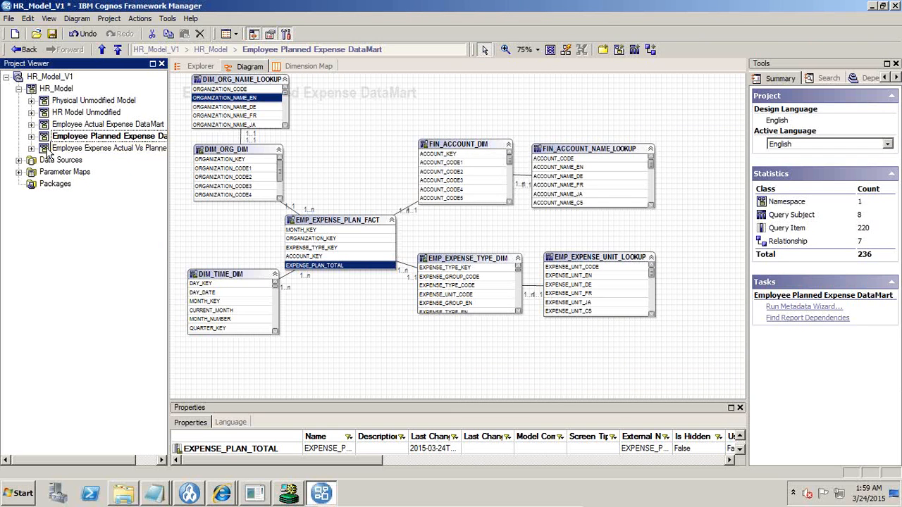
Switch to the Notepad notes and add the heading "Total HR Admin Exp" with an "Actual Expense" entry of 1000
{"action": "mouse_move", "coordinate": [545, 501]}
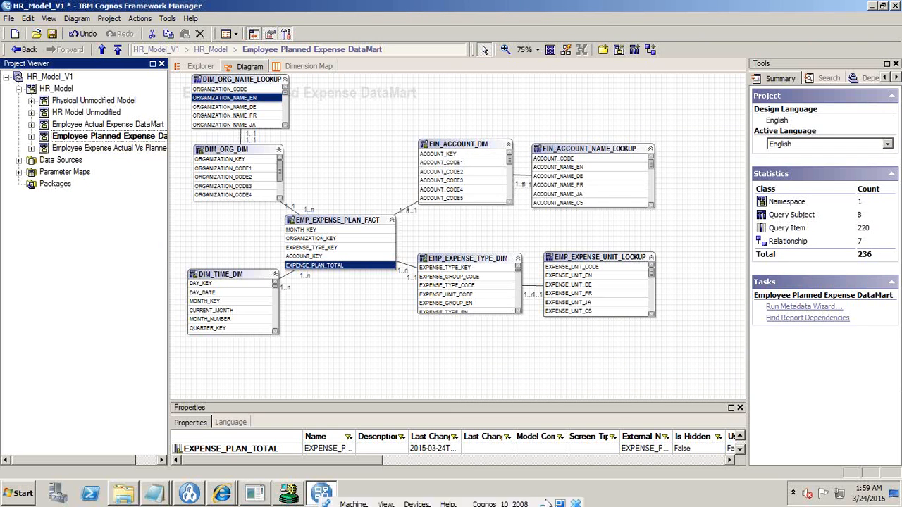
{"action": "left_click", "coordinate": [545, 501]}
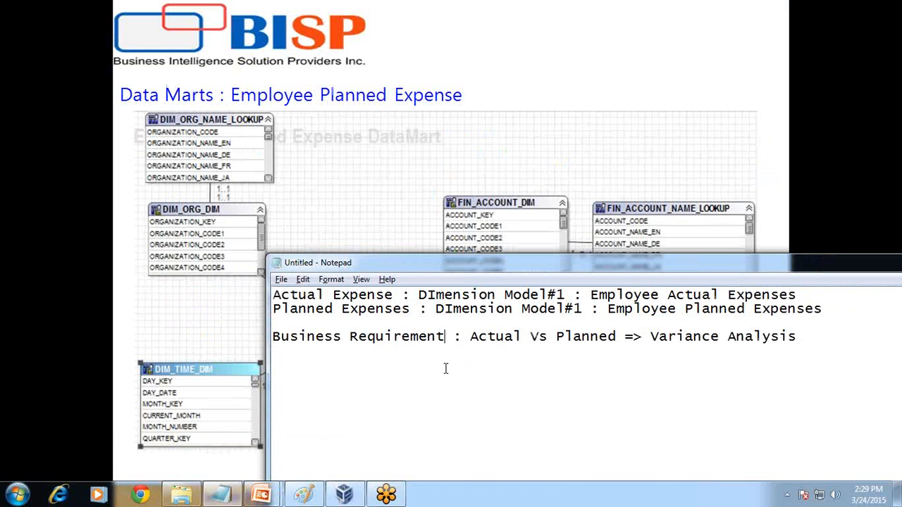
{"action": "key", "text": "Return"}
{"action": "type", "text": "Total HR Admin Exp "}
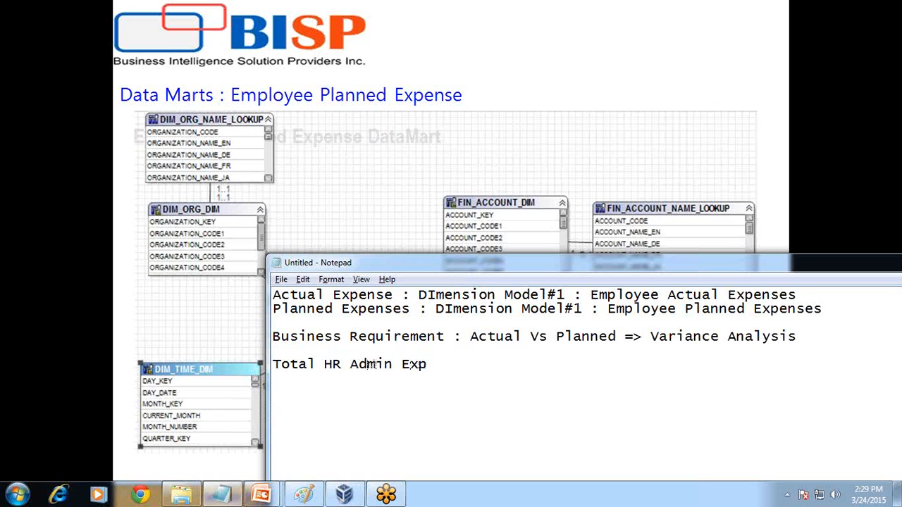
{"action": "type", "text": "Actual Expense"}
{"action": "key", "text": "Return"}
{"action": "type", "text": "1000"}
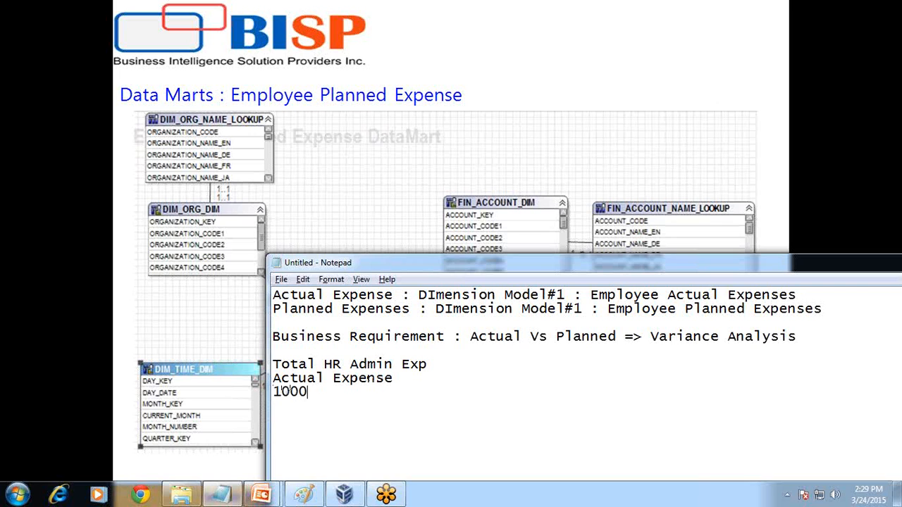
Add a "Planned Expense" column with 1200 and a "Variance" column with +200 beside Actual Expense
{"action": "type", "text": "  Planned Exp"}
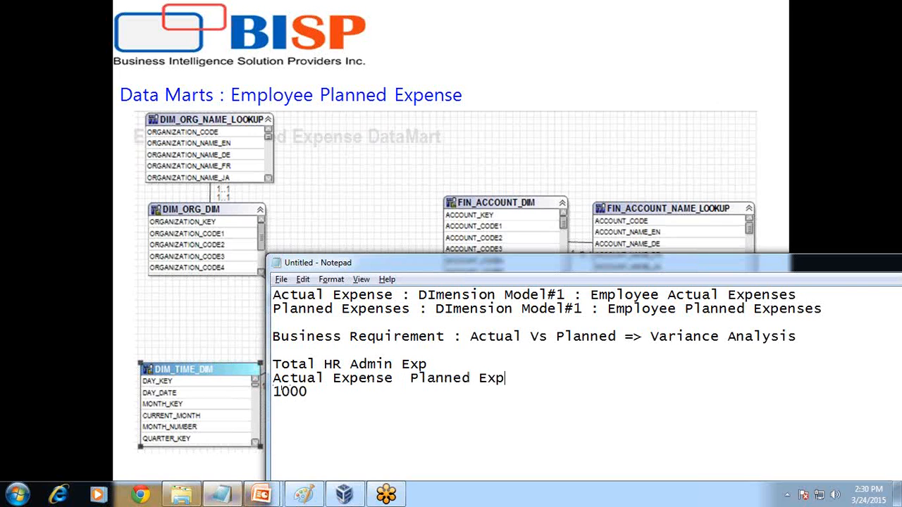
{"action": "type", "text": "ense"}
{"action": "type", "text": "200"}
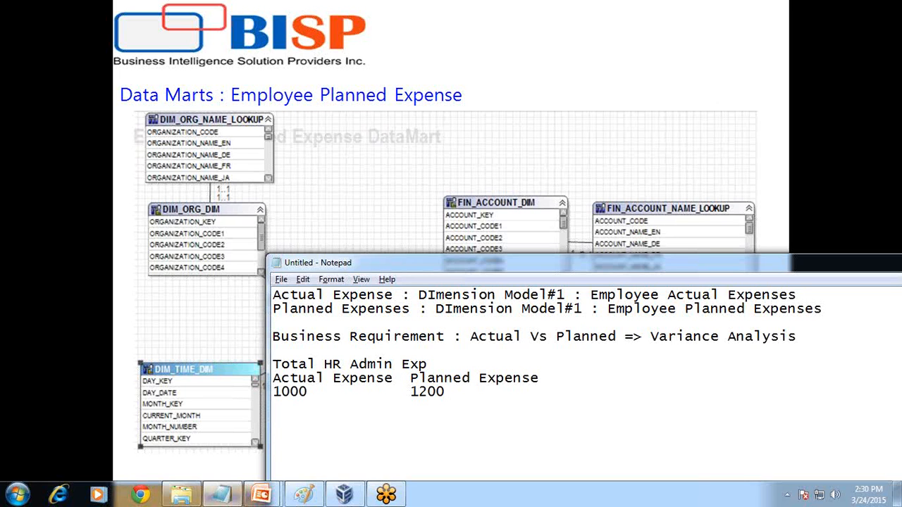
{"action": "left_click", "coordinate": [556, 377]}
{"action": "type", "text": "Variance"}
{"action": "type", "text": "200"}
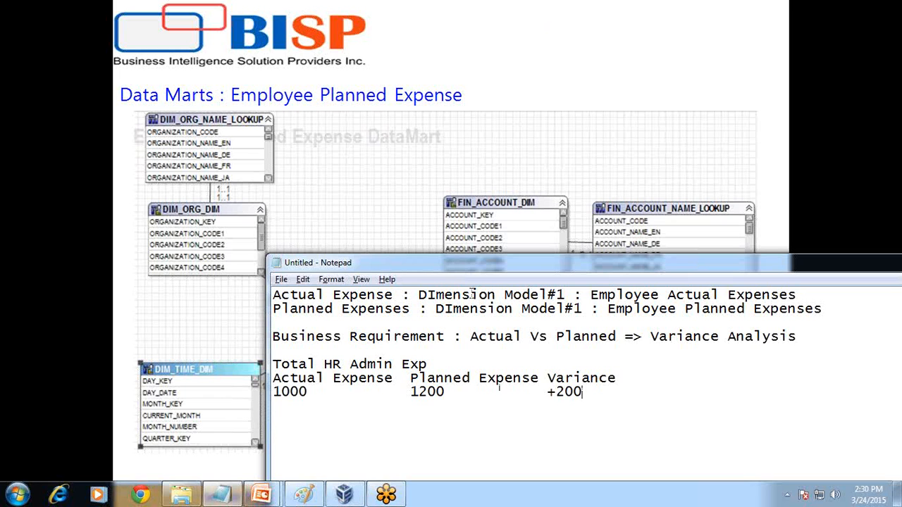
Switch back to Framework Manager and delete the Employee Expense Actual Vs Planned namespace
{"action": "left_click", "coordinate": [344, 495]}
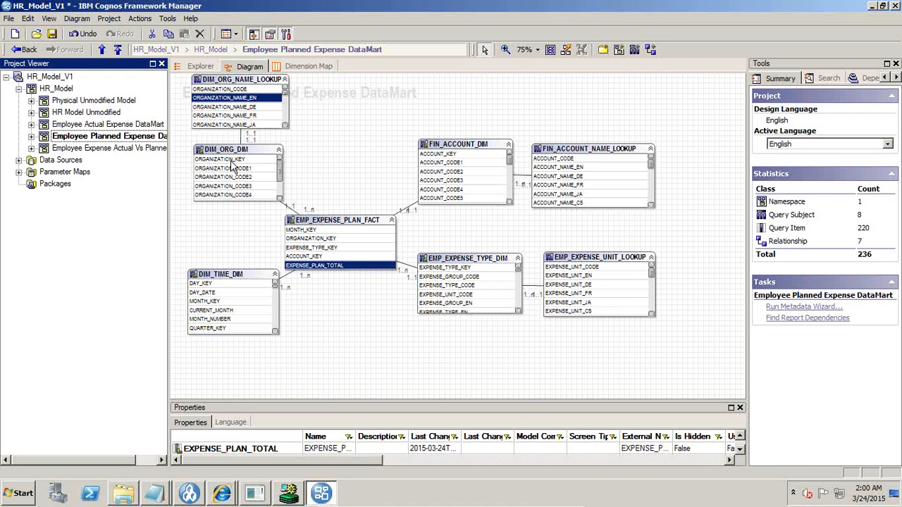
{"action": "left_click", "coordinate": [120, 150]}
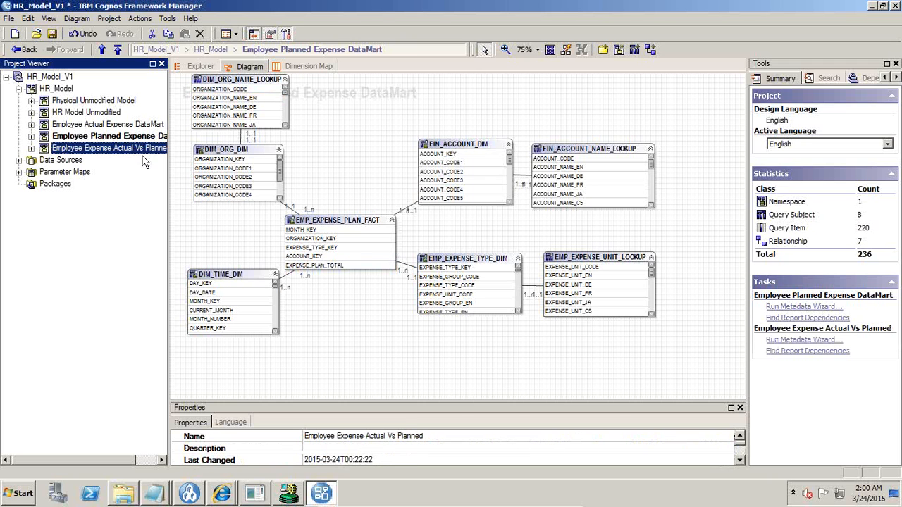
{"action": "key", "text": "Delete"}
Create a namespace named Emp_Actual_Planned_Expense under HR_Model
{"action": "right_click", "coordinate": [55, 88]}
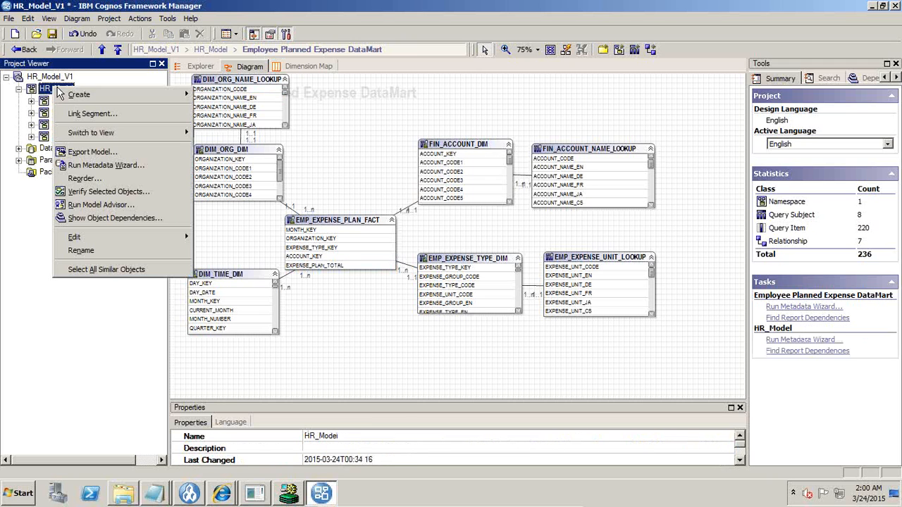
{"action": "mouse_move", "coordinate": [106, 99]}
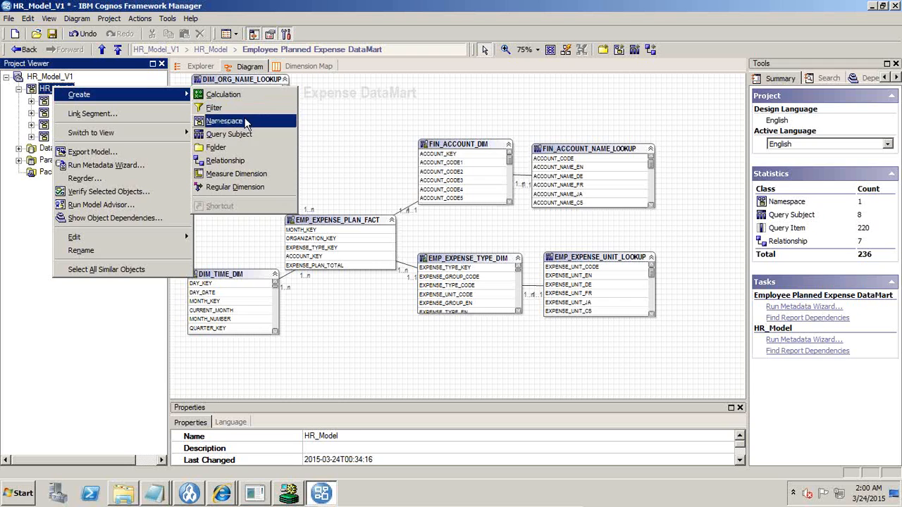
{"action": "left_click", "coordinate": [223, 120]}
{"action": "type", "text": "E"}
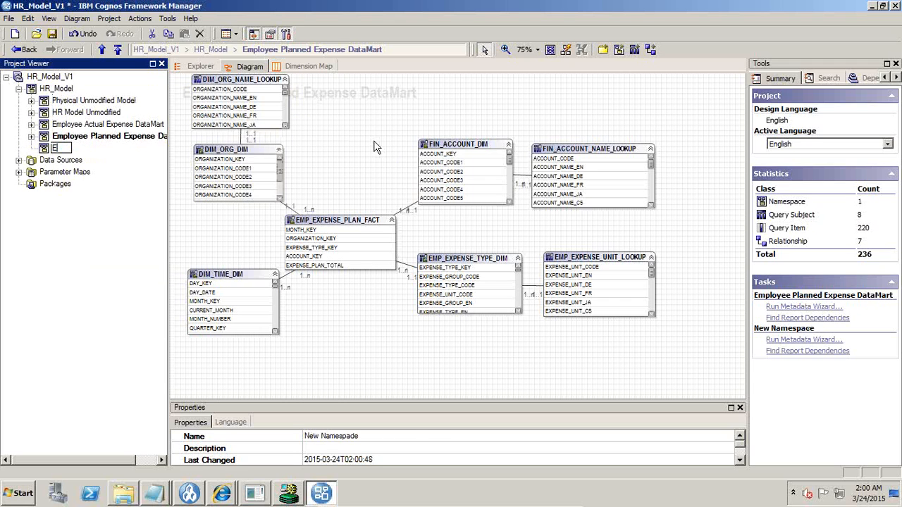
{"action": "type", "text": "mp"}
{"action": "type", "text": "_Actual_"}
{"action": "type", "text": "Tar"}
{"action": "key", "text": "BackSpace"}
{"action": "key", "text": "BackSpace"}
{"action": "type", "text": "Planned"}
{"action": "key", "text": "Return"}
{"action": "type", "text": "_Exp"}
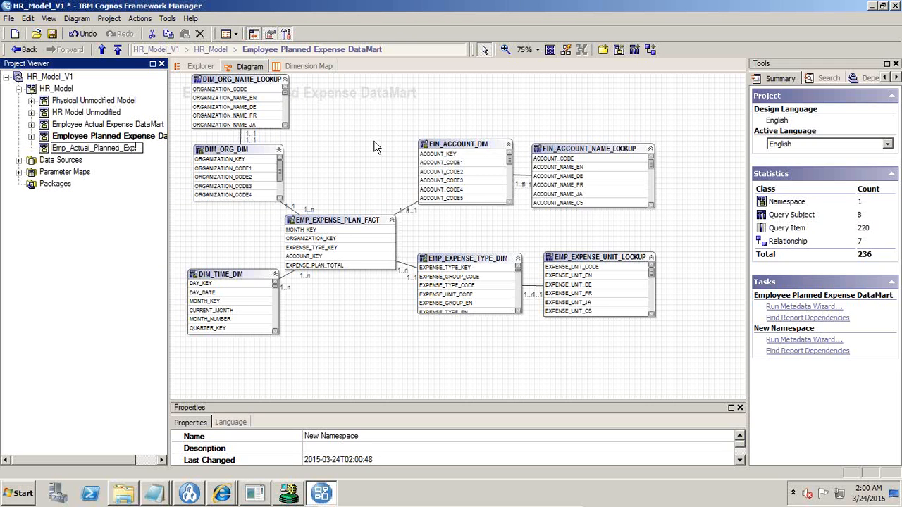
{"action": "type", "text": "ense"}
{"action": "key", "text": "Return"}
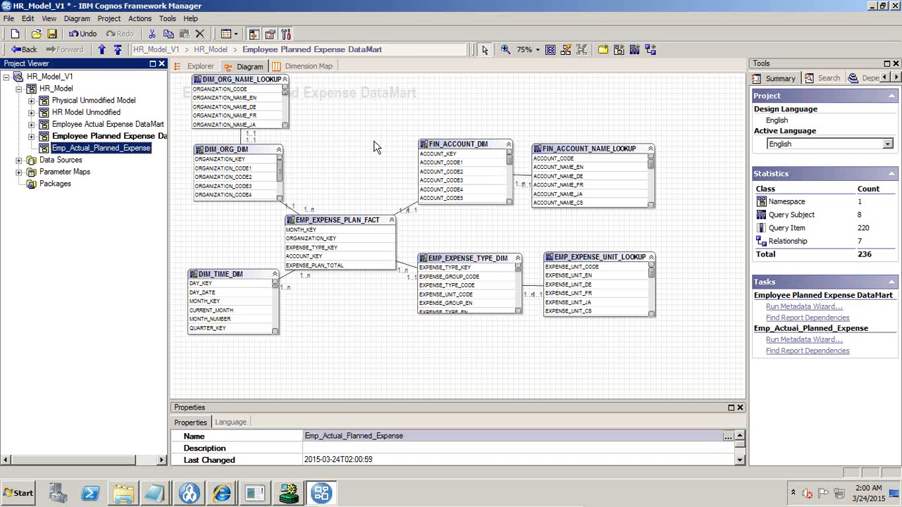
Run the Metadata Wizard on the Emp_Actual_Planned_Expense namespace, using Data Sources as the metadata source and HR_Model as the data source
{"action": "right_click", "coordinate": [144, 151]}
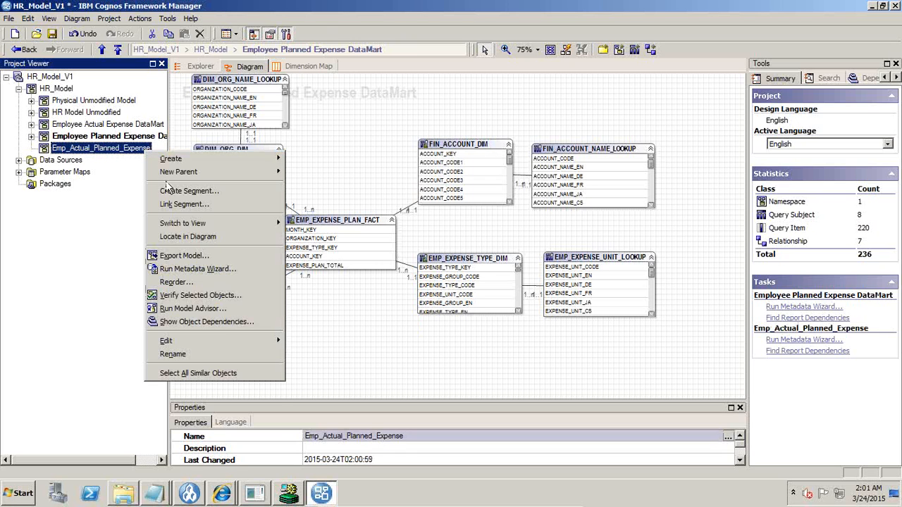
{"action": "left_click", "coordinate": [196, 271]}
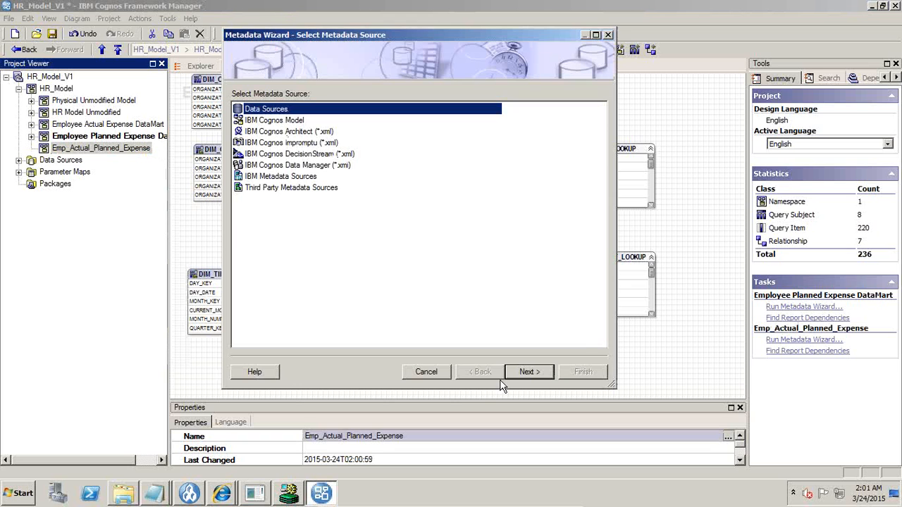
{"action": "left_click", "coordinate": [528, 372]}
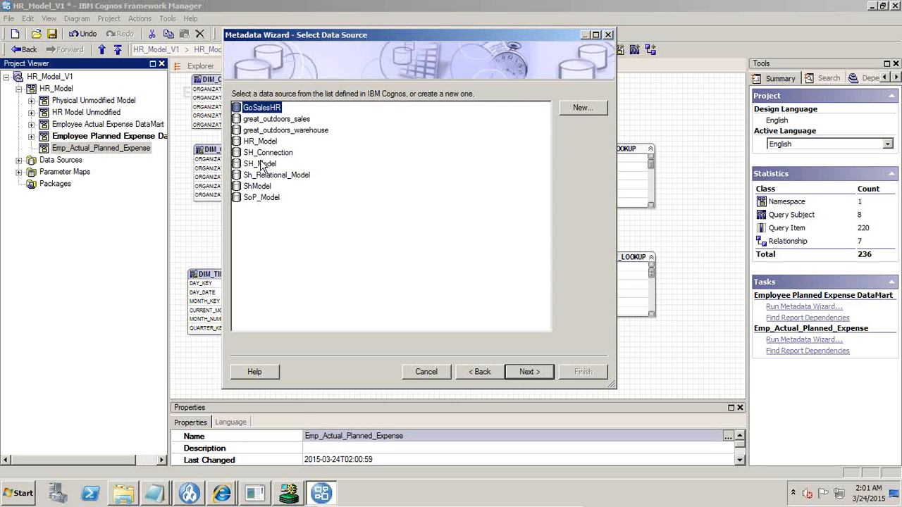
{"action": "left_click", "coordinate": [261, 142]}
{"action": "left_click", "coordinate": [521, 372]}
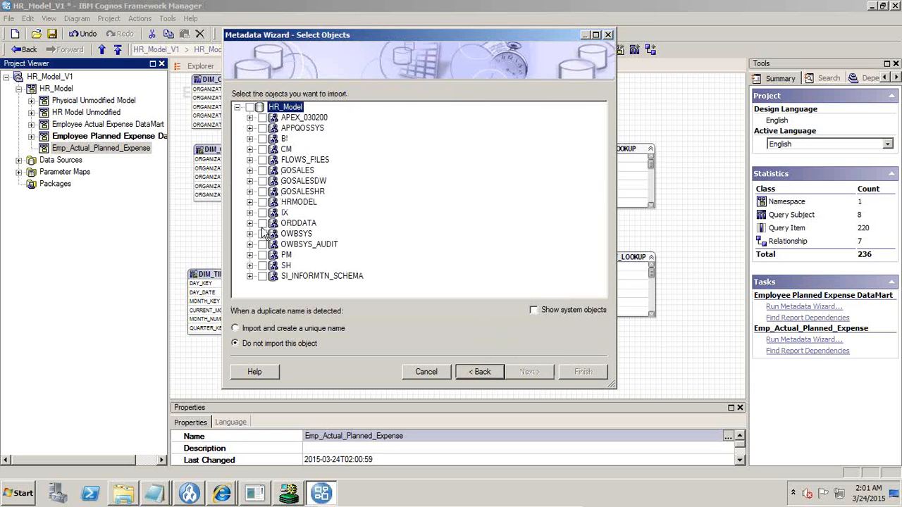
Select the EMP_EXPENSE_FACT and EMP_EXPENSE_PLAN_FACT tables from the HRMODEL schema for import
{"action": "left_click", "coordinate": [250, 202]}
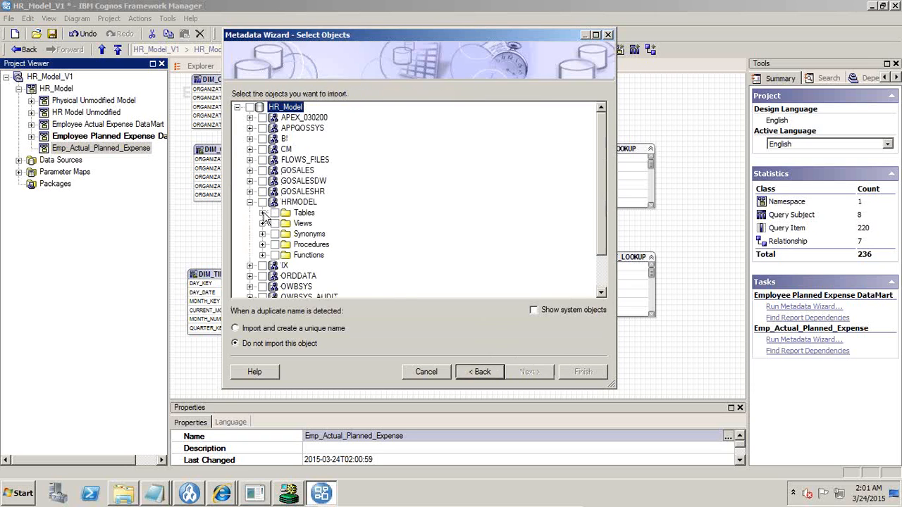
{"action": "left_click", "coordinate": [262, 213]}
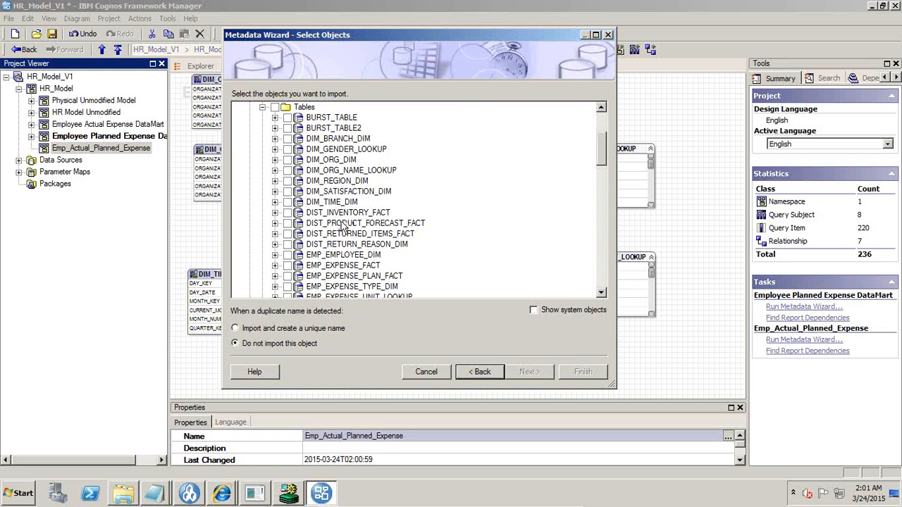
{"action": "left_click", "coordinate": [342, 266]}
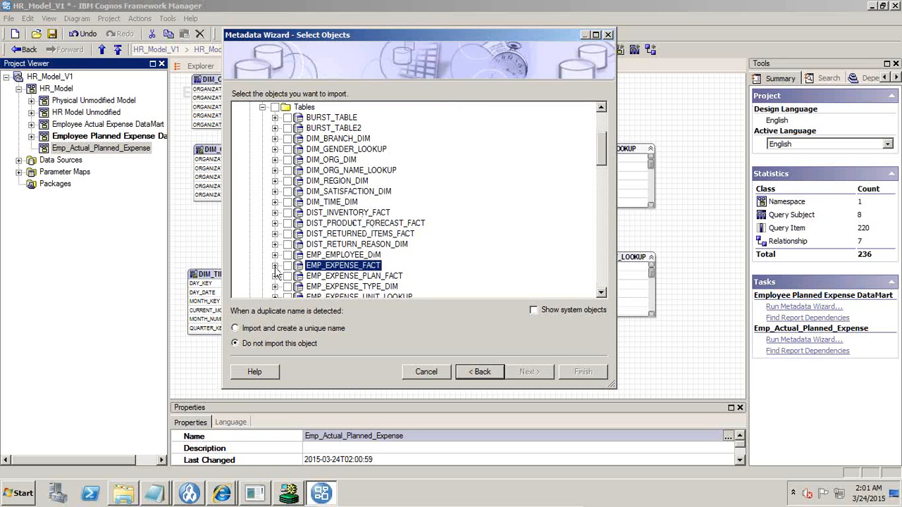
{"action": "left_click", "coordinate": [275, 266]}
{"action": "left_click", "coordinate": [287, 203]}
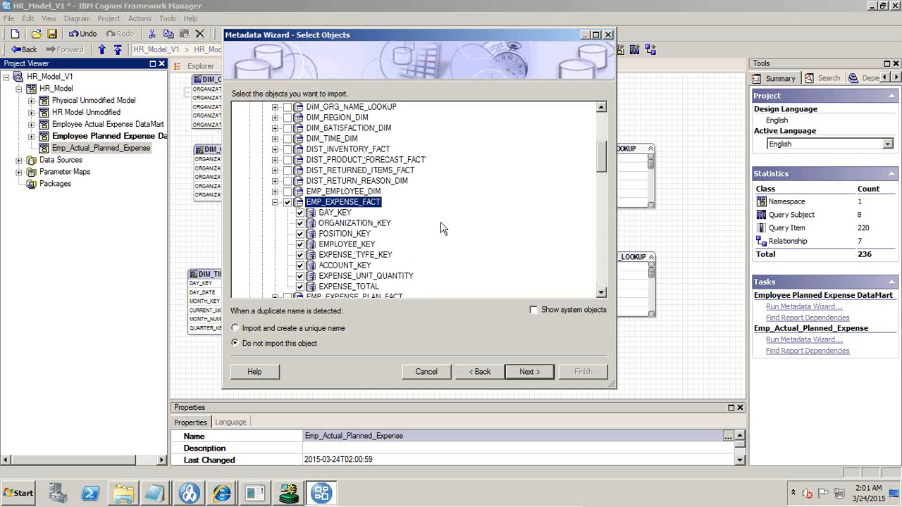
{"action": "scroll", "coordinate": [442, 227], "scroll_direction": "down", "scroll_amount": 1}
{"action": "left_click", "coordinate": [275, 266]}
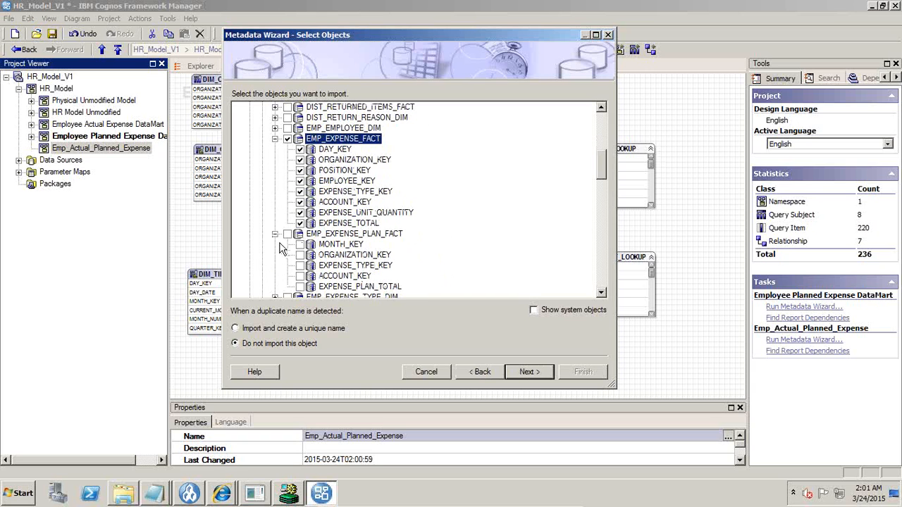
{"action": "left_click", "coordinate": [287, 234]}
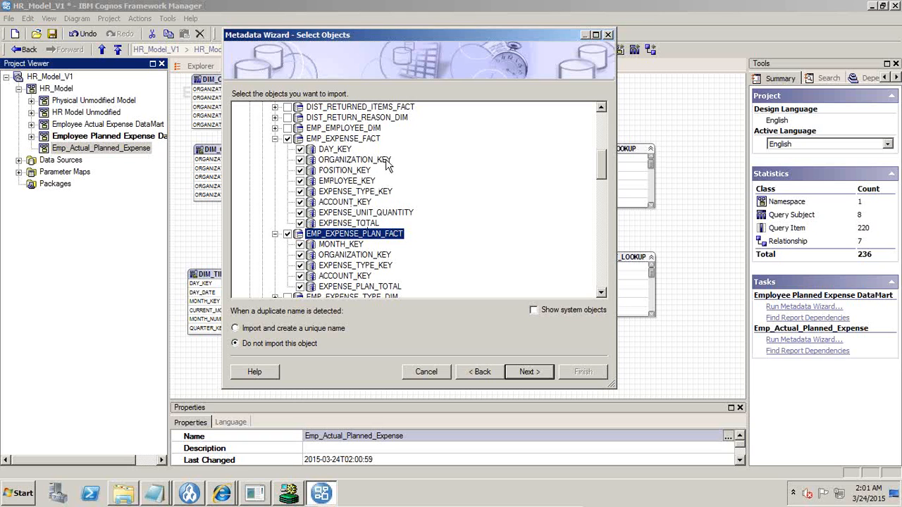
Add the organization tables DIM_ORG_DIM and DIM_ORG_NAME_LOOKUP to the import selection, leaving DIM_REGION_DIM out
{"action": "scroll", "coordinate": [373, 166], "scroll_direction": "up", "scroll_amount": 1}
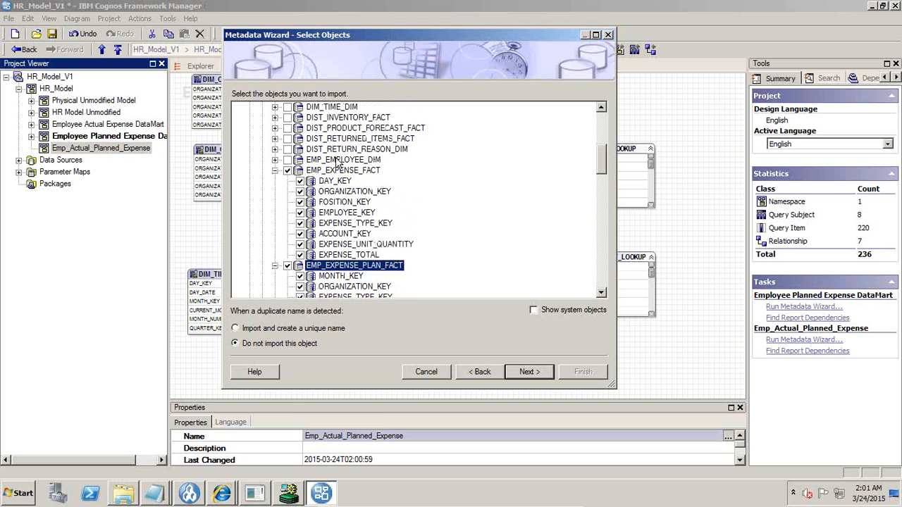
{"action": "scroll", "coordinate": [337, 163], "scroll_direction": "up", "scroll_amount": 2}
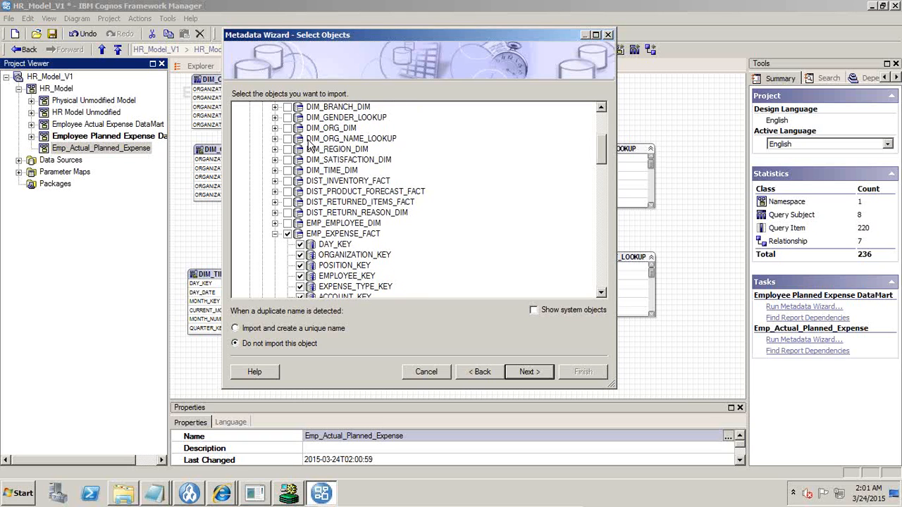
{"action": "left_click", "coordinate": [286, 150]}
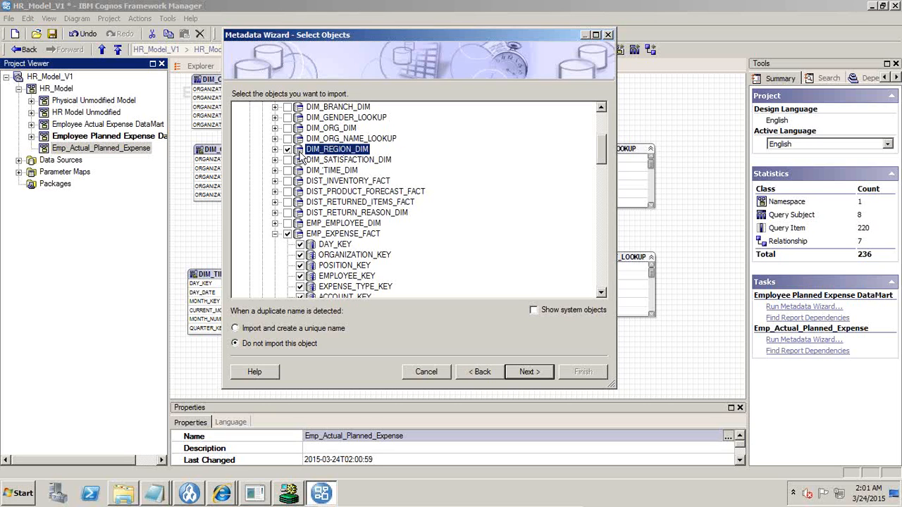
{"action": "left_click", "coordinate": [287, 128]}
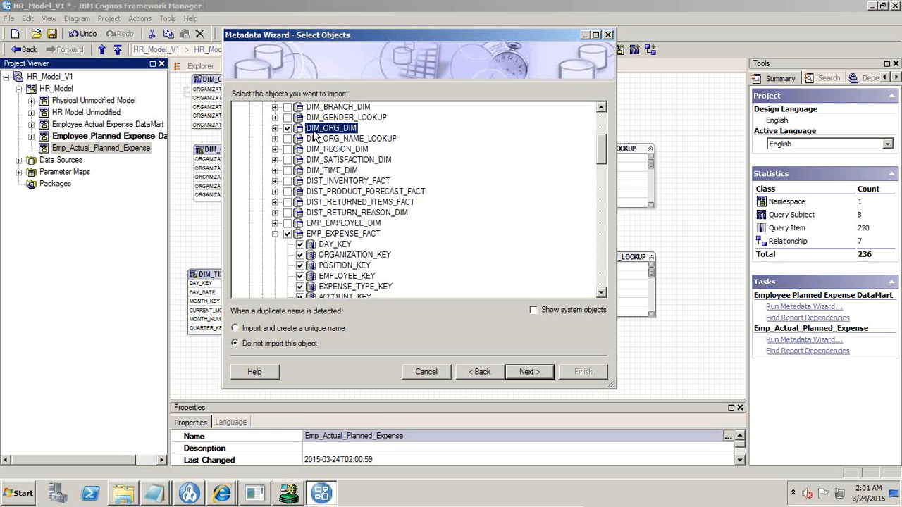
{"action": "left_click", "coordinate": [287, 139]}
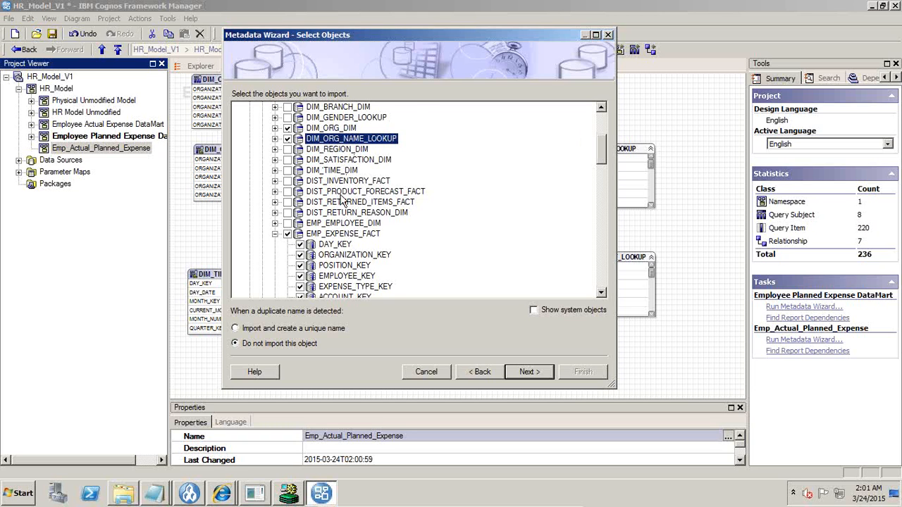
Add the account tables FIN_ACCOUNT_DIM and FIN_ACCOUNT_NAME_LOOKUP to the import selection
{"action": "scroll", "coordinate": [352, 248], "scroll_direction": "down", "scroll_amount": 1}
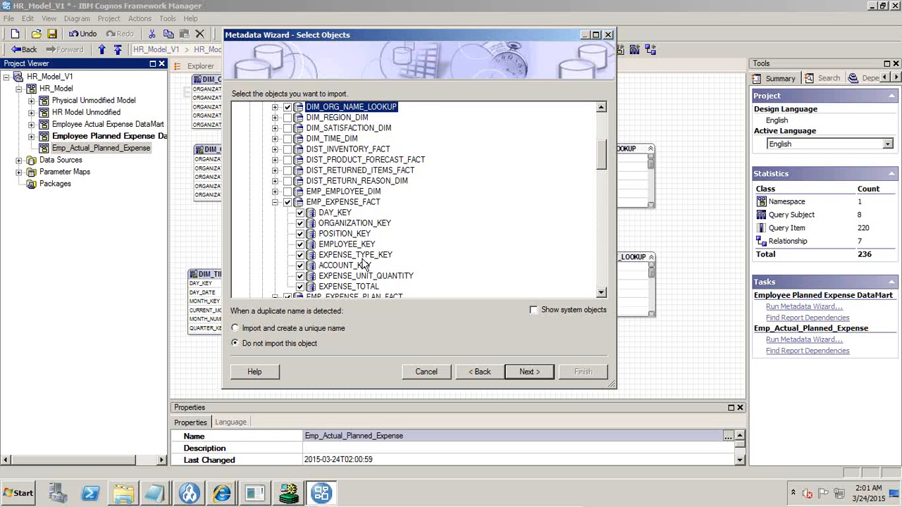
{"action": "scroll", "coordinate": [359, 267], "scroll_direction": "down", "scroll_amount": 2}
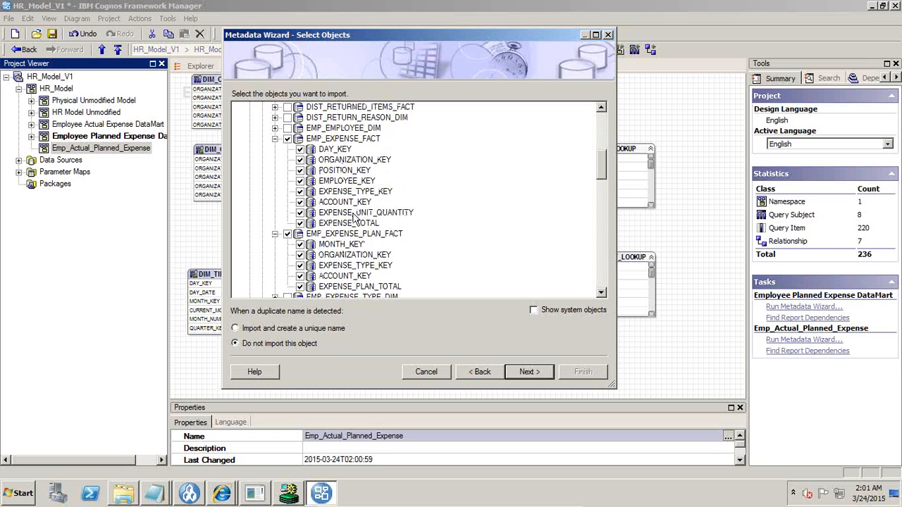
{"action": "scroll", "coordinate": [356, 219], "scroll_direction": "up", "scroll_amount": 3}
{"action": "scroll", "coordinate": [360, 219], "scroll_direction": "up", "scroll_amount": 1}
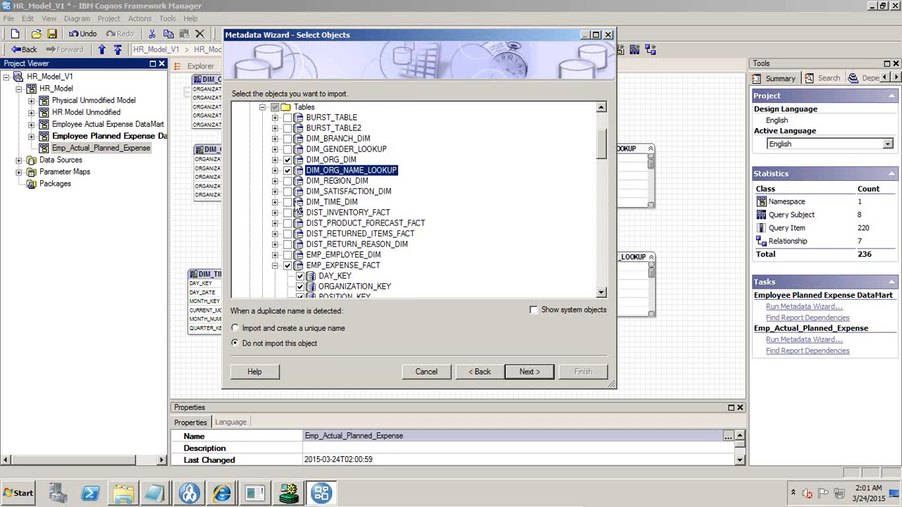
{"action": "scroll", "coordinate": [291, 212], "scroll_direction": "down", "scroll_amount": 4}
{"action": "scroll", "coordinate": [303, 194], "scroll_direction": "up", "scroll_amount": 3}
{"action": "scroll", "coordinate": [314, 175], "scroll_direction": "up", "scroll_amount": 1}
{"action": "scroll", "coordinate": [333, 246], "scroll_direction": "down", "scroll_amount": 4}
{"action": "scroll", "coordinate": [336, 259], "scroll_direction": "down", "scroll_amount": 20}
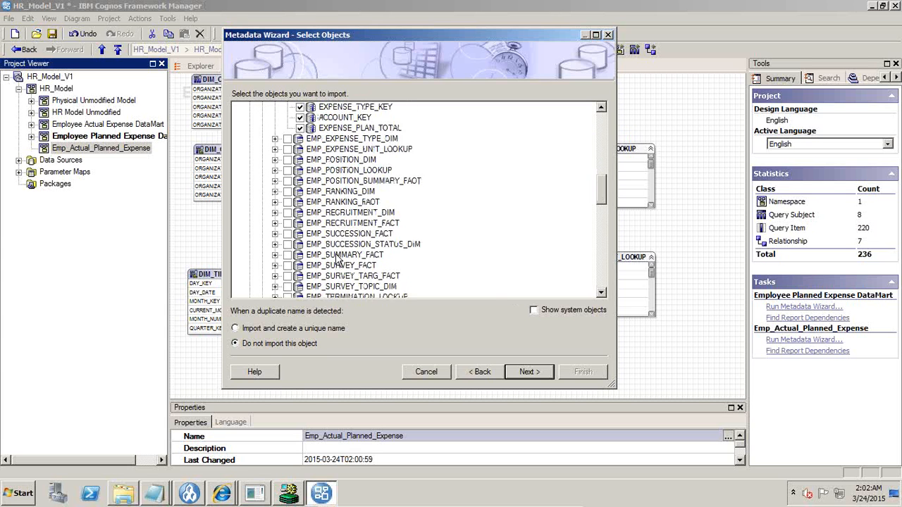
{"action": "scroll", "coordinate": [336, 258], "scroll_direction": "down", "scroll_amount": 2}
{"action": "scroll", "coordinate": [337, 259], "scroll_direction": "up", "scroll_amount": 5}
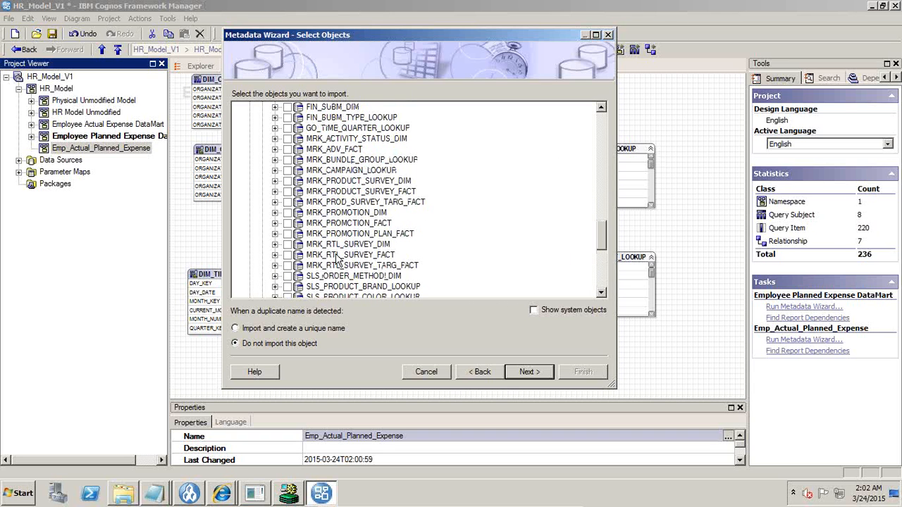
{"action": "scroll", "coordinate": [407, 259], "scroll_direction": "up", "scroll_amount": 5}
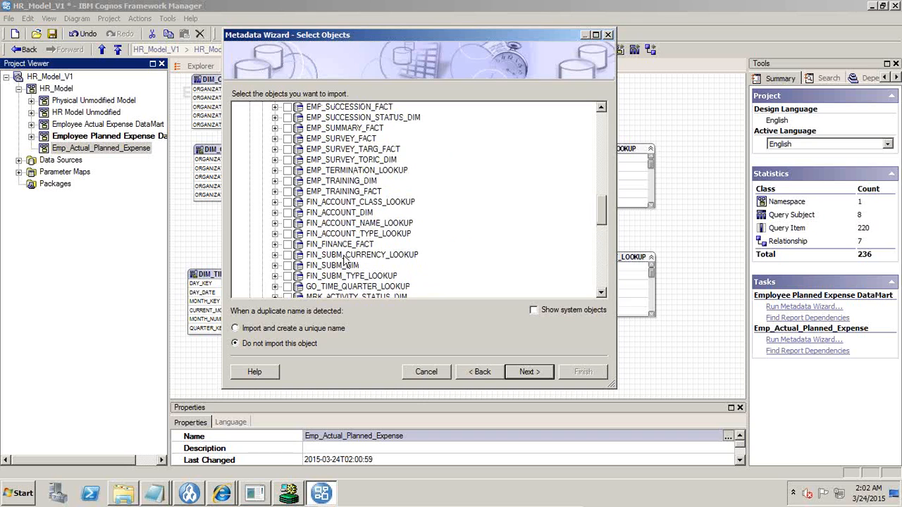
{"action": "left_click", "coordinate": [287, 213]}
{"action": "left_click", "coordinate": [288, 223]}
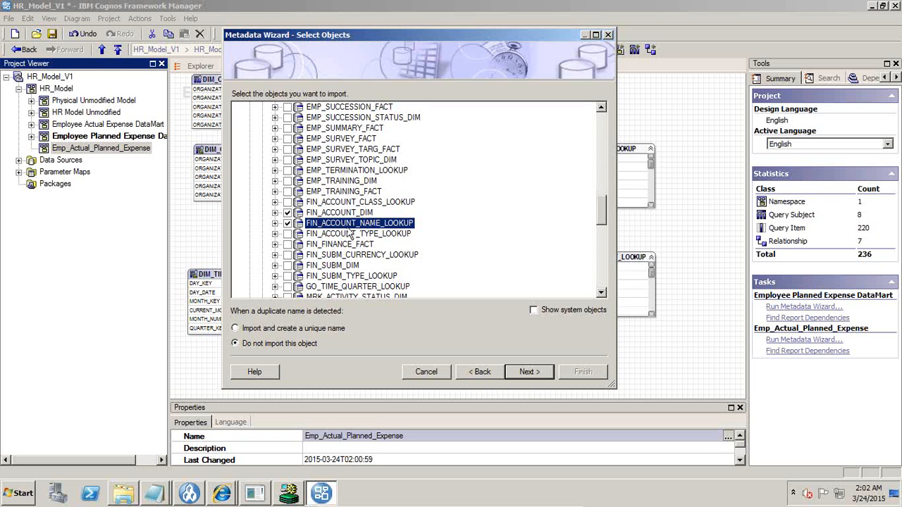
Add the time dimension table DIM_TIME_DIM to the import selection
{"action": "scroll", "coordinate": [402, 233], "scroll_direction": "up", "scroll_amount": 8}
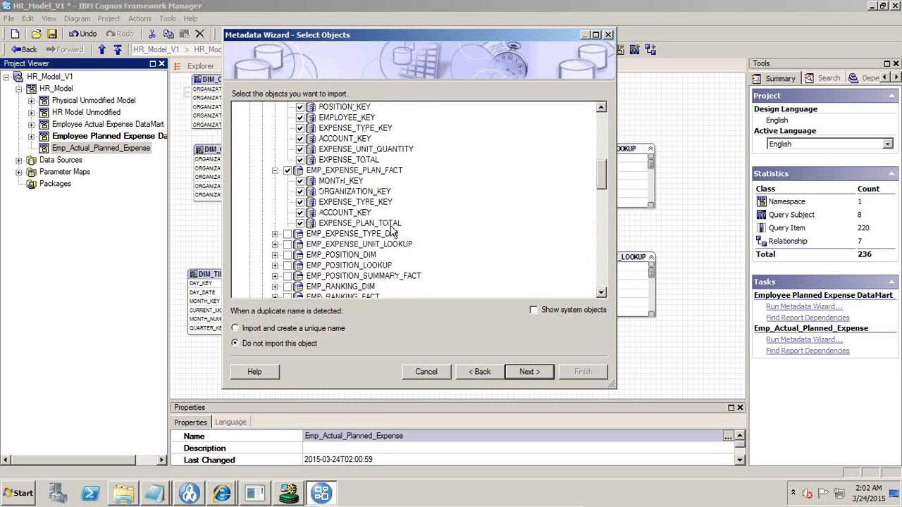
{"action": "scroll", "coordinate": [402, 233], "scroll_direction": "up", "scroll_amount": 2}
{"action": "scroll", "coordinate": [335, 185], "scroll_direction": "up", "scroll_amount": 1}
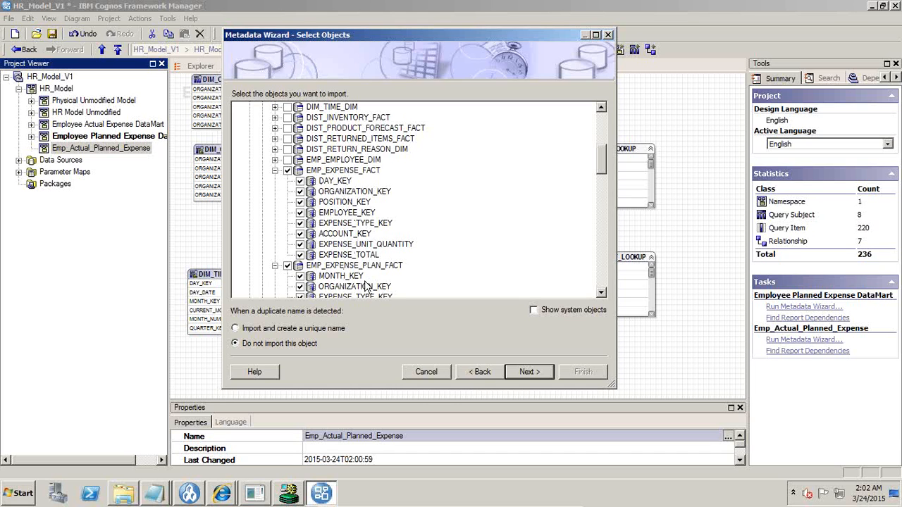
{"action": "left_click", "coordinate": [288, 107]}
Review the table selection and import it with the default criteria for relationships between the imported query subjects, then finish the wizard
{"action": "scroll", "coordinate": [421, 202], "scroll_direction": "up", "scroll_amount": 1}
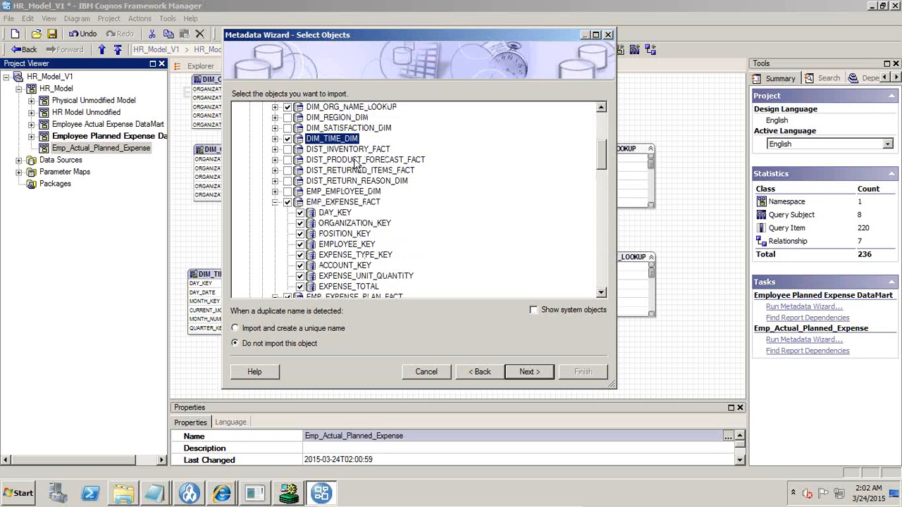
{"action": "scroll", "coordinate": [382, 185], "scroll_direction": "up", "scroll_amount": 2}
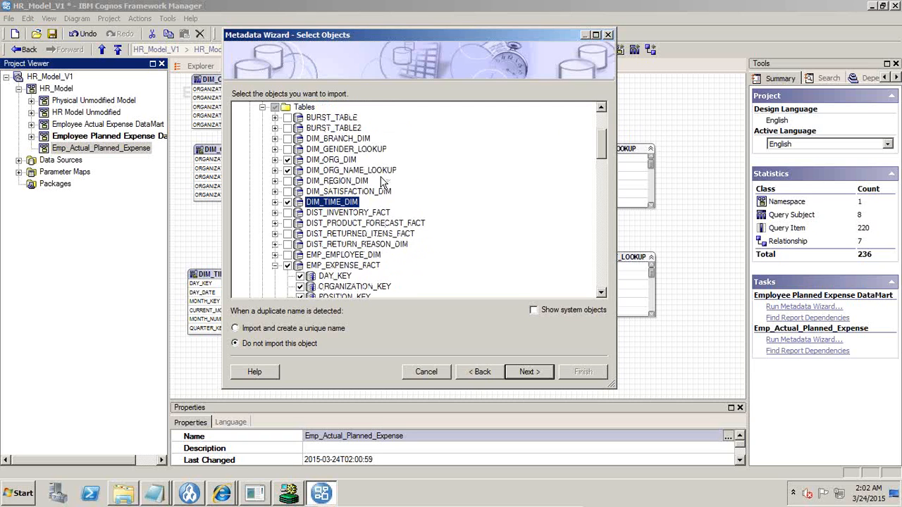
{"action": "scroll", "coordinate": [377, 204], "scroll_direction": "down", "scroll_amount": 3}
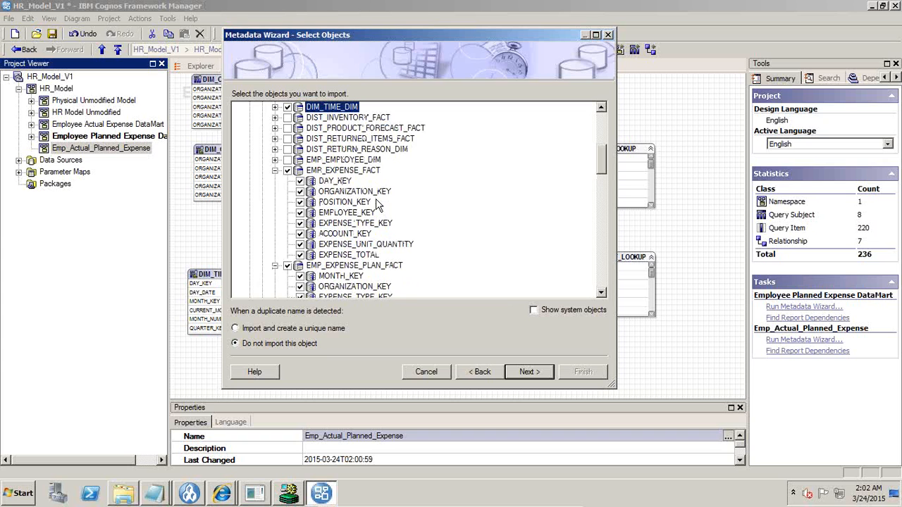
{"action": "scroll", "coordinate": [377, 204], "scroll_direction": "down", "scroll_amount": 10}
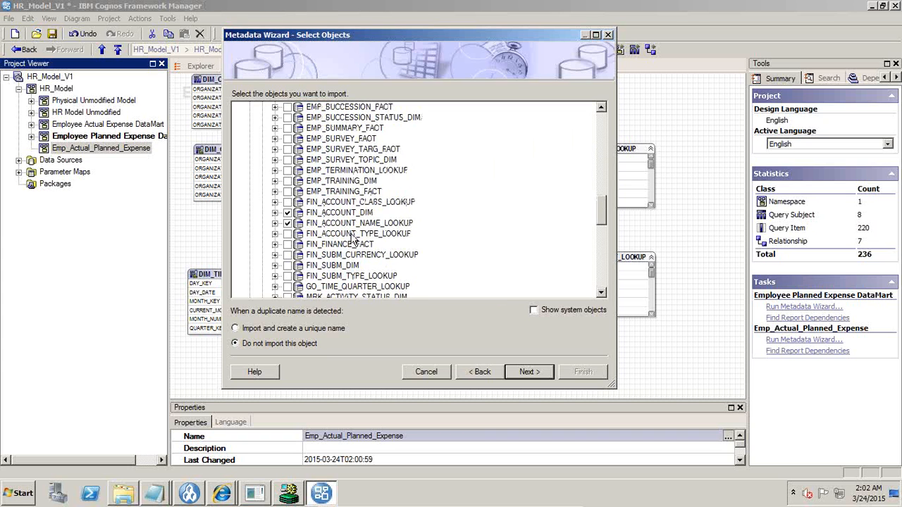
{"action": "scroll", "coordinate": [355, 240], "scroll_direction": "up", "scroll_amount": 8}
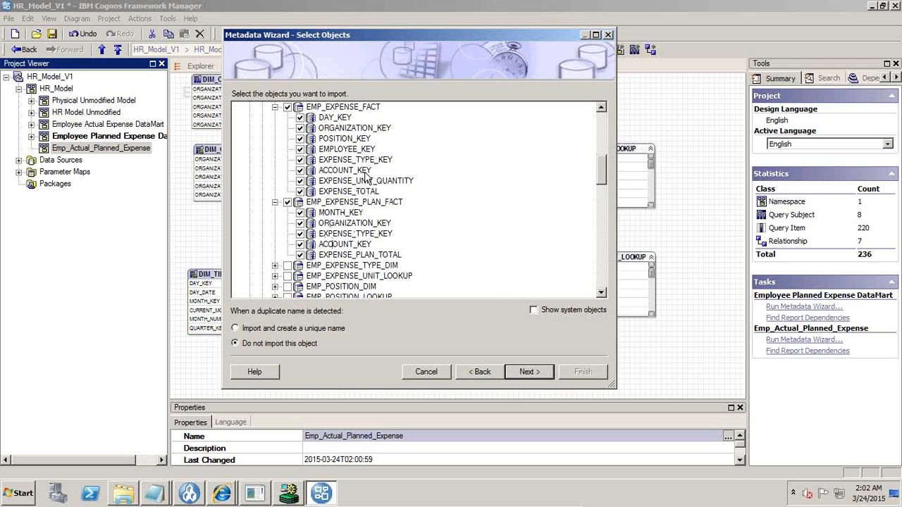
{"action": "left_click", "coordinate": [525, 372]}
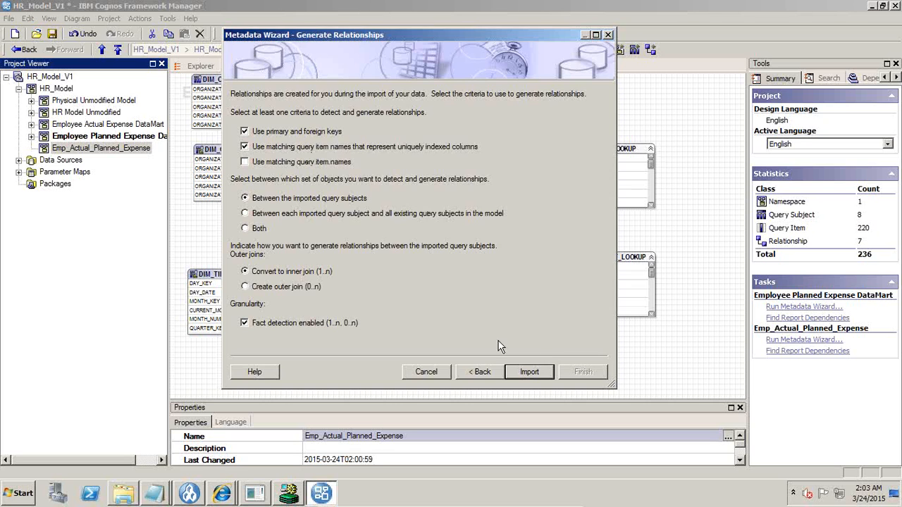
{"action": "left_click", "coordinate": [521, 373]}
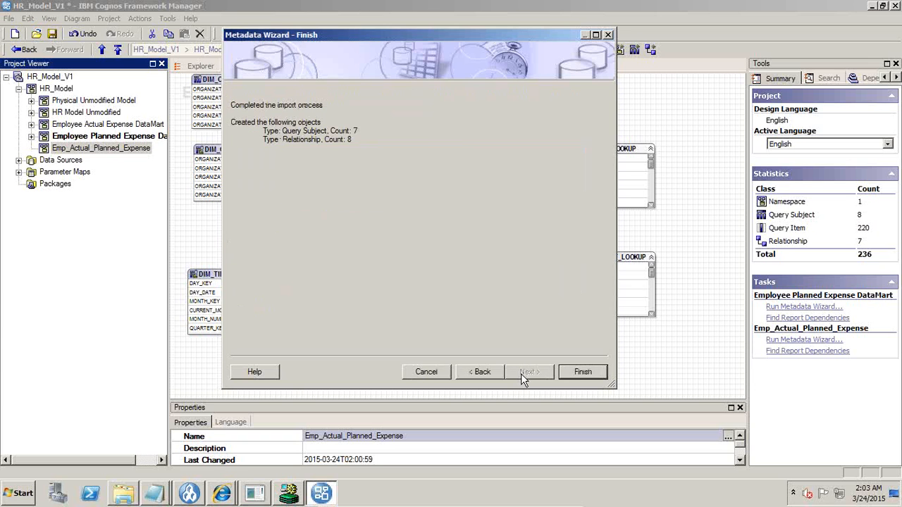
{"action": "left_click", "coordinate": [583, 373]}
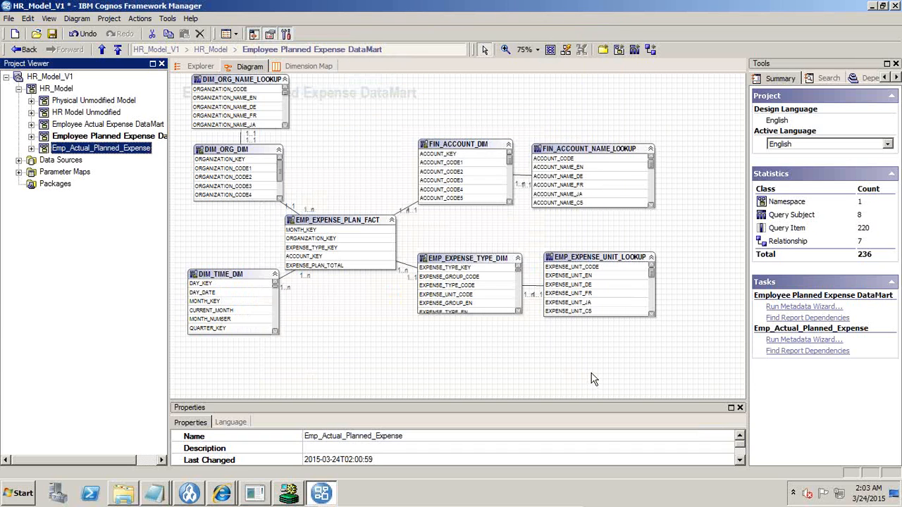
Open the Emp_Actual_Planned_Expense namespace in the diagram and arrange its query subjects with the Star auto layout
{"action": "right_click", "coordinate": [102, 151]}
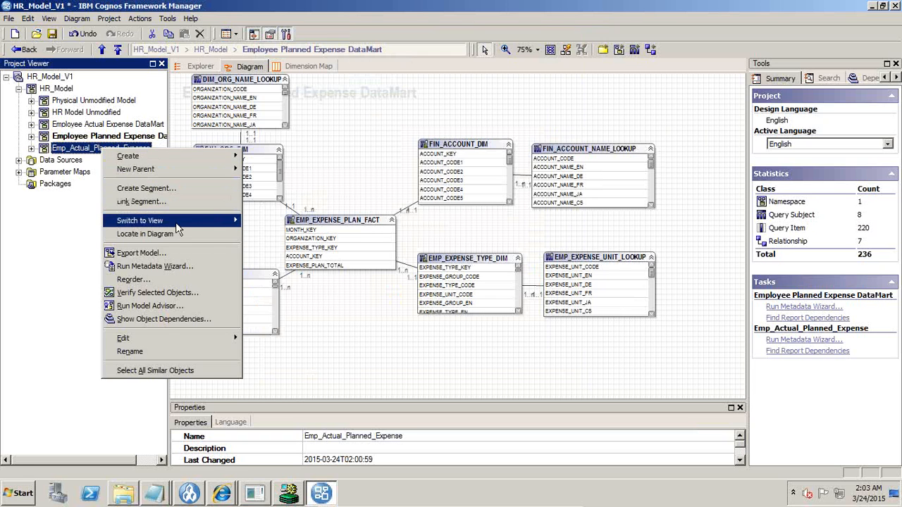
{"action": "mouse_move", "coordinate": [175, 221]}
{"action": "left_click", "coordinate": [266, 235]}
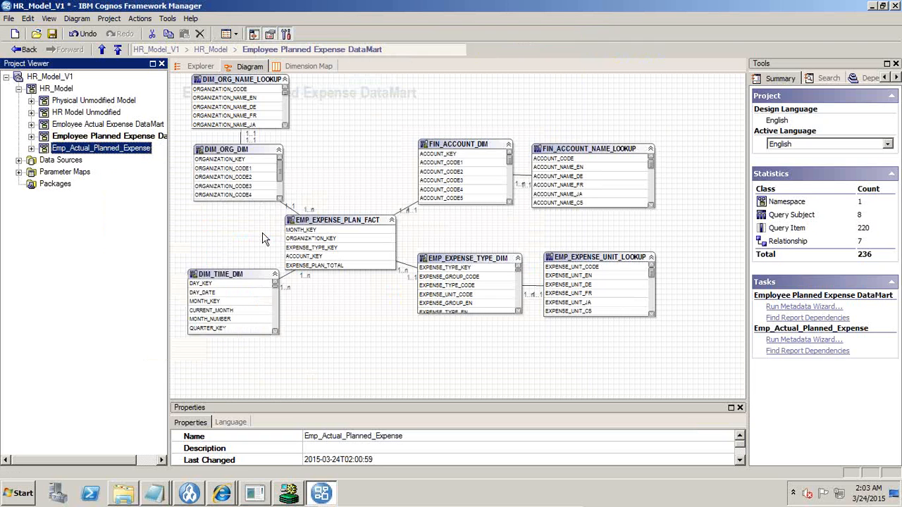
{"action": "left_click", "coordinate": [569, 49]}
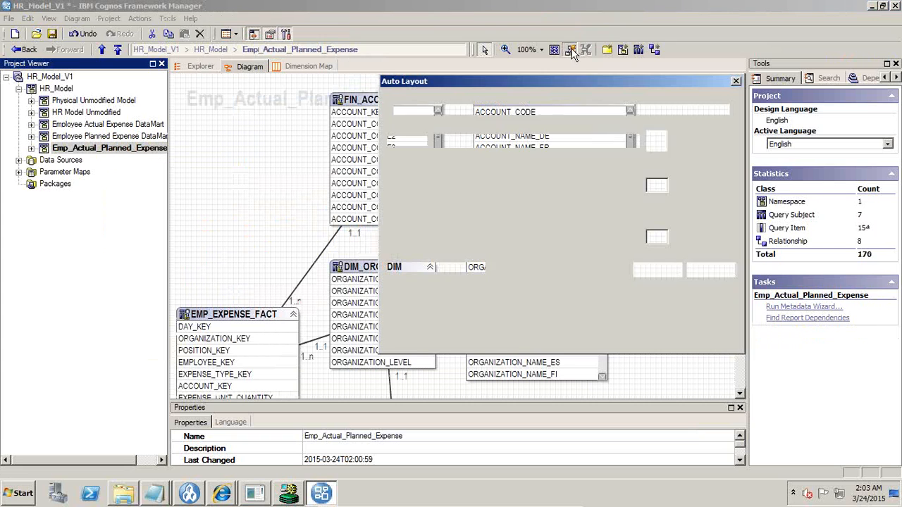
{"action": "left_click", "coordinate": [629, 269]}
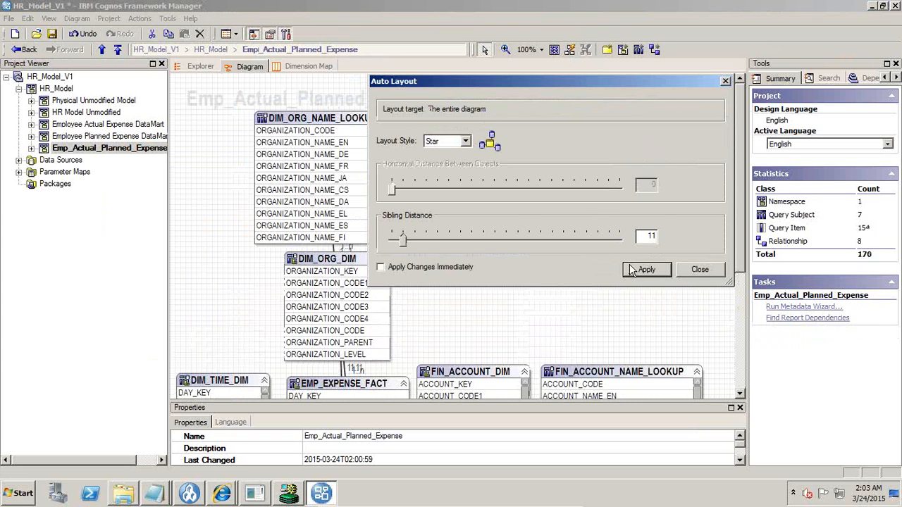
{"action": "left_click", "coordinate": [690, 270]}
Spread FIN_ACCOUNT_DIM and FIN_ACCOUNT_NAME_LOOKUP out to the right of EMP_EXPENSE_FACT in the diagram
{"action": "left_click", "coordinate": [540, 49]}
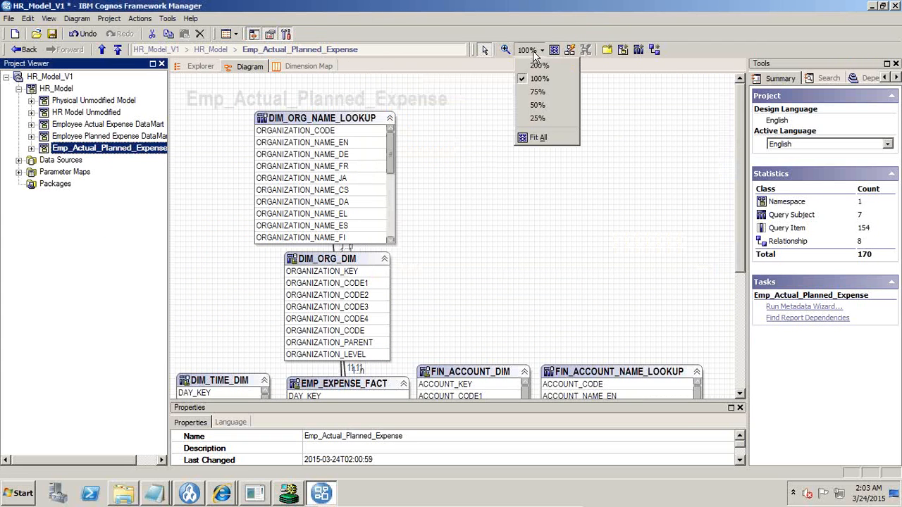
{"action": "left_click", "coordinate": [537, 91]}
{"action": "left_click_drag", "start_coordinate": [744, 255], "coordinate": [741, 310]}
{"action": "left_click", "coordinate": [503, 235]}
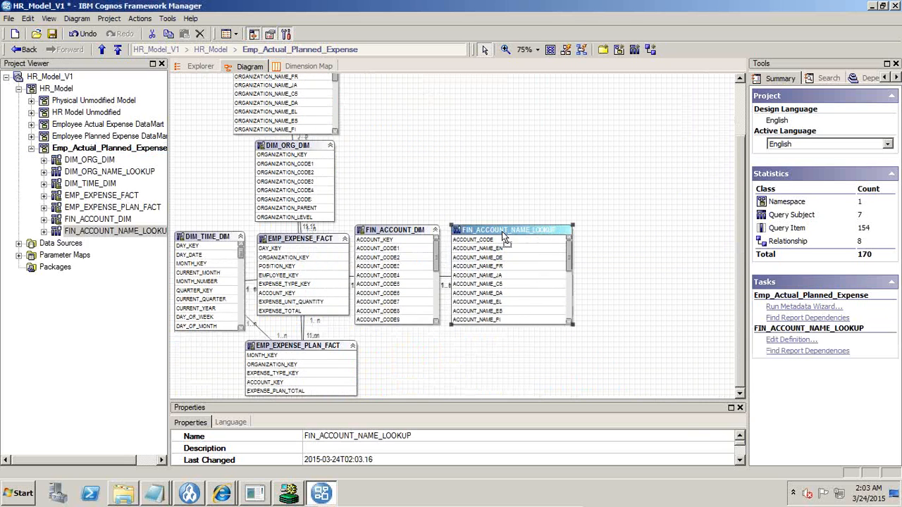
{"action": "left_click_drag", "start_coordinate": [504, 236], "coordinate": [540, 235]}
{"action": "left_click", "coordinate": [411, 231]}
{"action": "left_click_drag", "start_coordinate": [410, 230], "coordinate": [421, 232]}
{"action": "left_click_drag", "start_coordinate": [504, 232], "coordinate": [560, 234]}
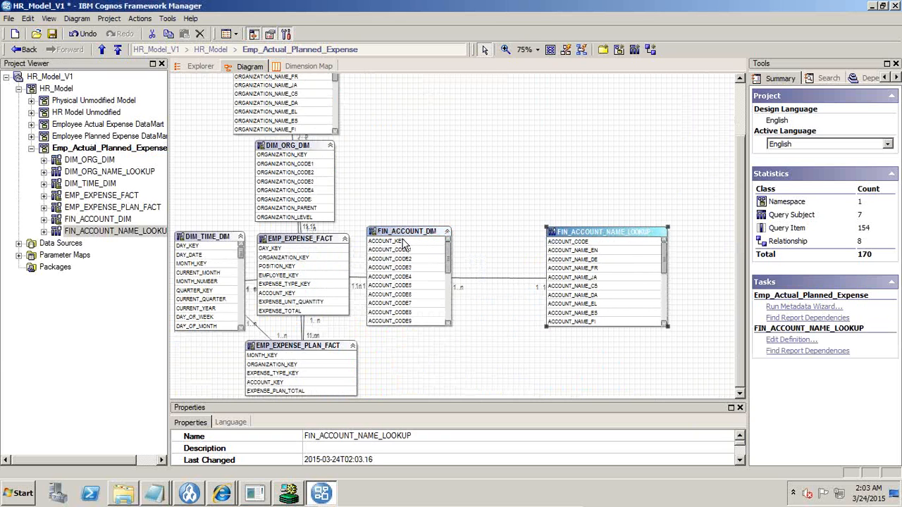
{"action": "left_click_drag", "start_coordinate": [405, 244], "coordinate": [487, 253]}
Place EMP_EXPENSE_PLAN_FACT and EMP_EXPENSE_FACT side by side below DIM_ORG_DIM, with DIM_TIME_DIM between and beneath them
{"action": "left_click_drag", "start_coordinate": [223, 245], "coordinate": [471, 203]}
{"action": "left_click_drag", "start_coordinate": [305, 240], "coordinate": [365, 267]}
{"action": "left_click_drag", "start_coordinate": [275, 345], "coordinate": [199, 271]}
{"action": "left_click_drag", "start_coordinate": [356, 315], "coordinate": [377, 316]}
{"action": "left_click_drag", "start_coordinate": [312, 211], "coordinate": [321, 211]}
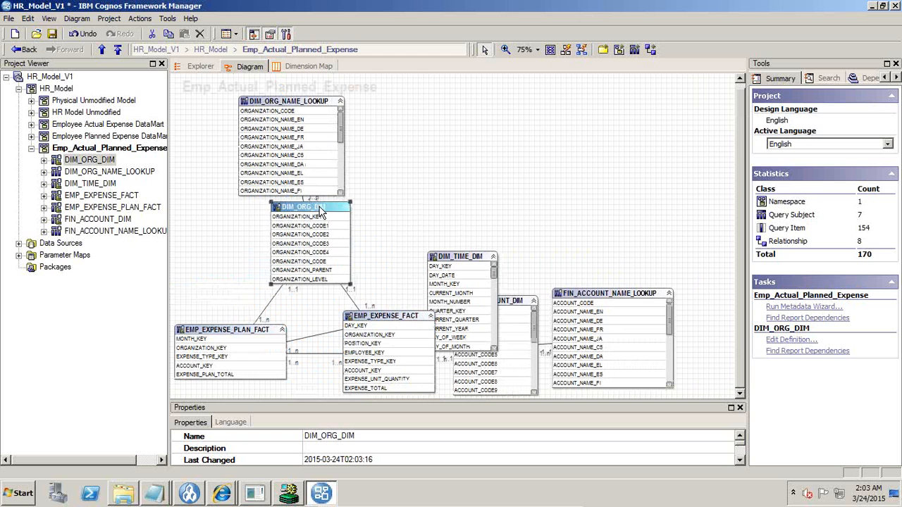
{"action": "left_click_drag", "start_coordinate": [447, 265], "coordinate": [318, 332]}
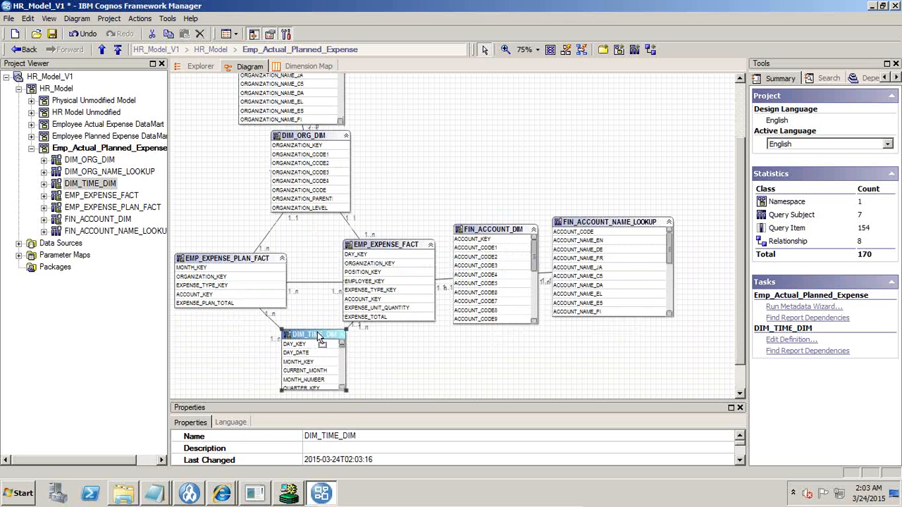
Shrink DIM_ORG_DIM above the two facts and delete the direct relationship between EMP_EXPENSE_FACT and EMP_EXPENSE_PLAN_FACT
{"action": "left_click", "coordinate": [320, 140]}
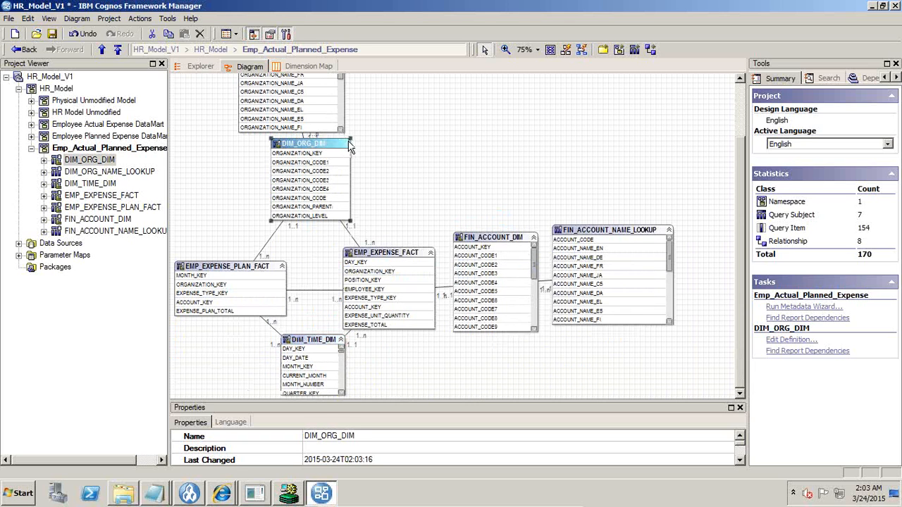
{"action": "left_click_drag", "start_coordinate": [321, 140], "coordinate": [326, 192]}
{"action": "left_click", "coordinate": [308, 297]}
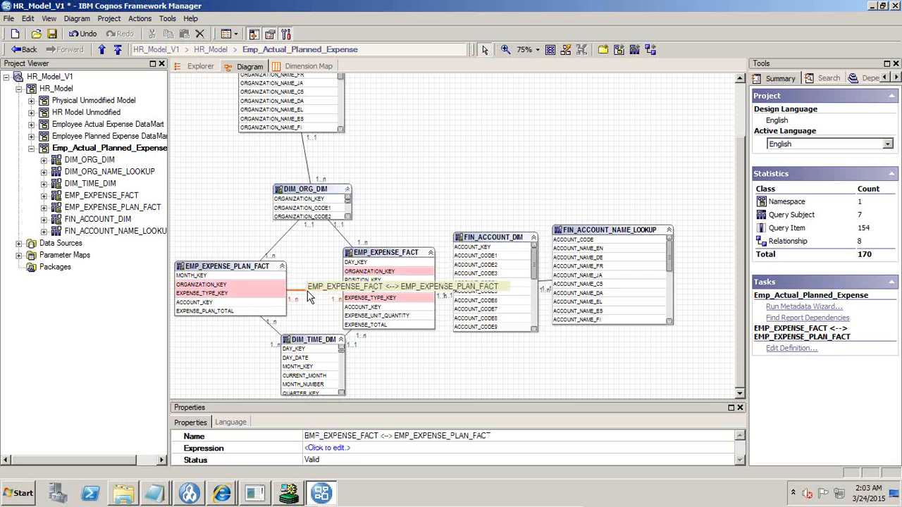
{"action": "key", "text": "Delete"}
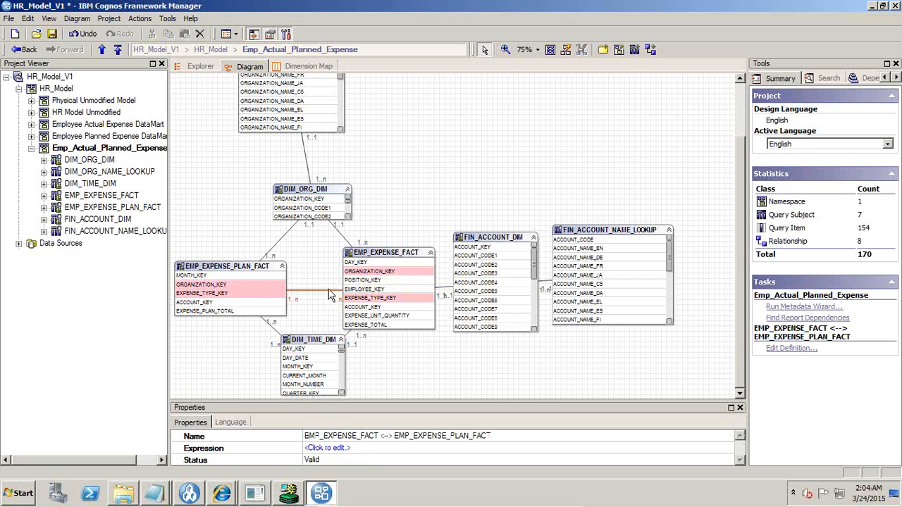
Shrink FIN_ACCOUNT_DIM and place it between the two fact tables, moving EMP_EXPENSE_FACT further right to make room
{"action": "left_click", "coordinate": [505, 239]}
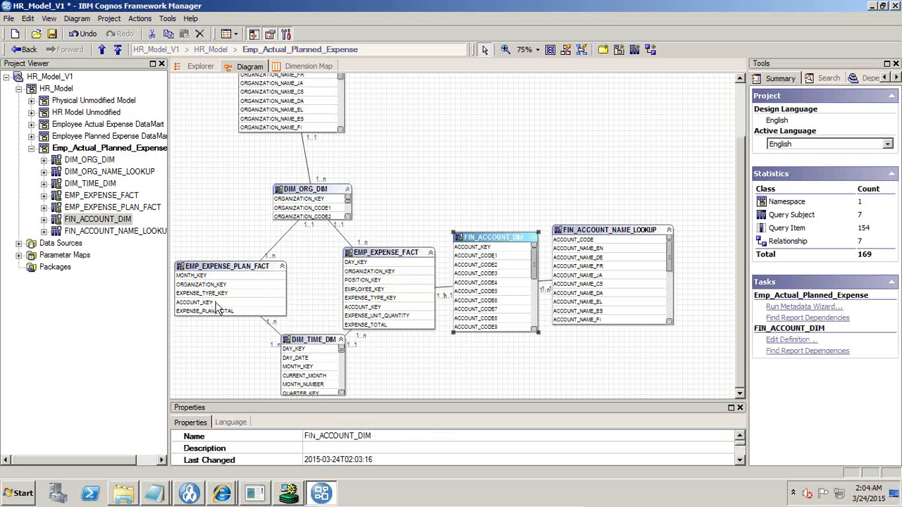
{"action": "left_click", "coordinate": [217, 303]}
{"action": "left_click", "coordinate": [500, 238]}
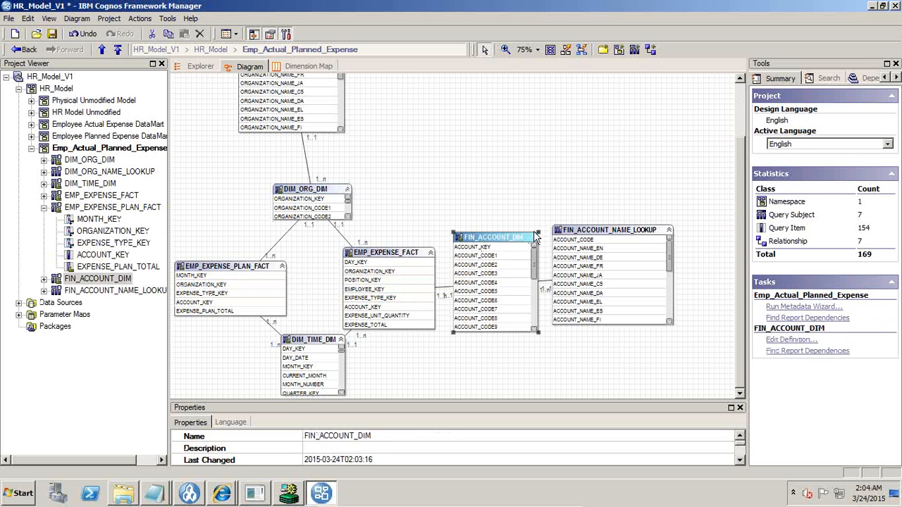
{"action": "left_click_drag", "start_coordinate": [536, 232], "coordinate": [327, 283]}
{"action": "left_click_drag", "start_coordinate": [387, 255], "coordinate": [465, 255]}
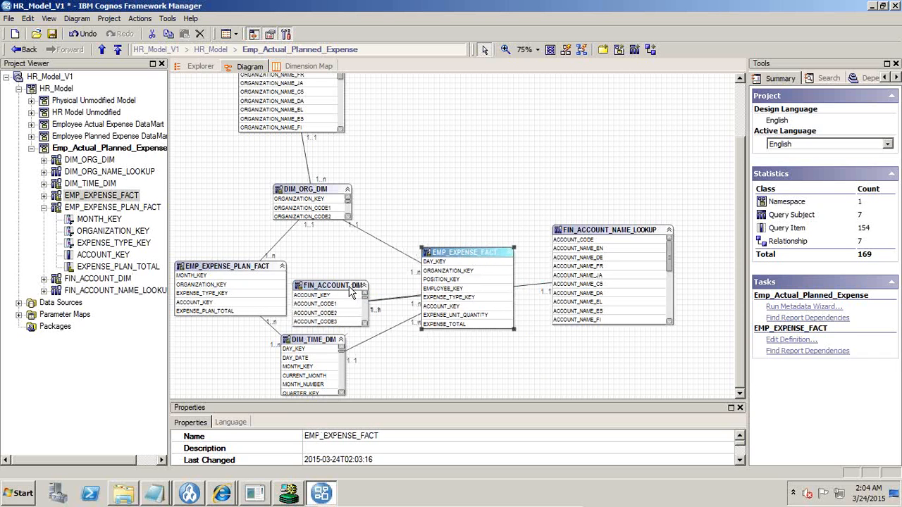
{"action": "left_click", "coordinate": [352, 292]}
{"action": "left_click_drag", "start_coordinate": [354, 291], "coordinate": [299, 280]}
{"action": "left_click", "coordinate": [243, 276]}
Center DIM_TIME_DIM and DIM_ORG_DIM between the facts, and place a shortened DIM_ORG_NAME_LOOKUP directly above DIM_ORG_DIM
{"action": "left_click_drag", "start_coordinate": [315, 342], "coordinate": [338, 345]}
{"action": "left_click_drag", "start_coordinate": [319, 196], "coordinate": [334, 194]}
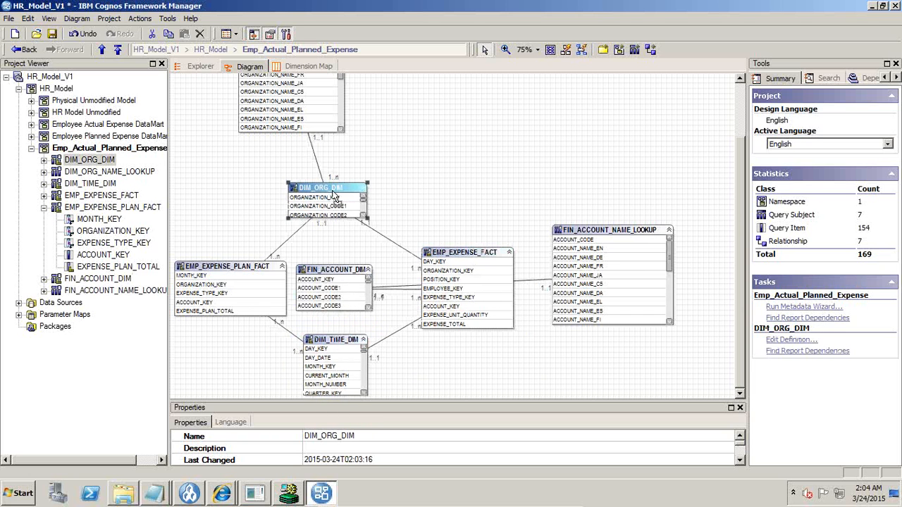
{"action": "scroll", "coordinate": [356, 149], "scroll_direction": "up", "scroll_amount": 2}
{"action": "left_click_drag", "start_coordinate": [299, 89], "coordinate": [381, 178]}
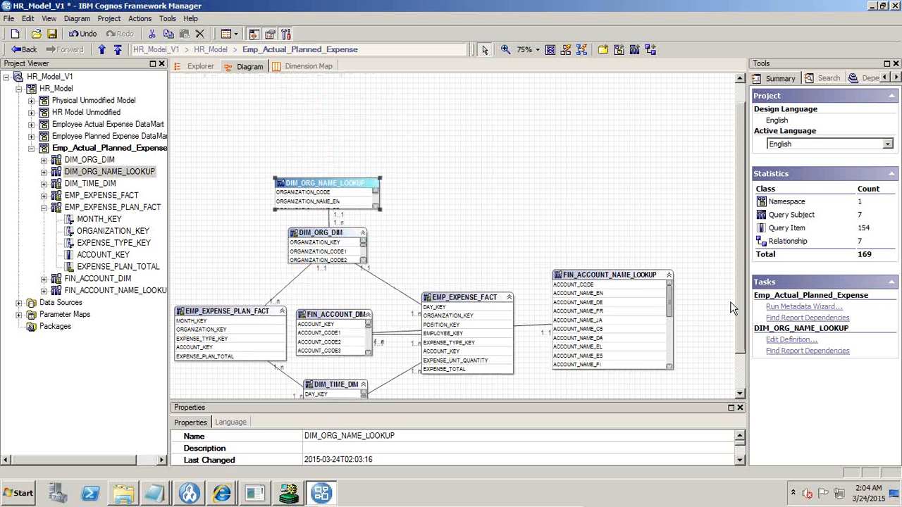
Create a relationship from FIN_ACCOUNT_DIM to EMP_EXPENSE_PLAN_FACT on ACCOUNT_KEY, with cardinality 1..n on the plan fact side
{"action": "scroll", "coordinate": [736, 342], "scroll_direction": "down", "scroll_amount": 1}
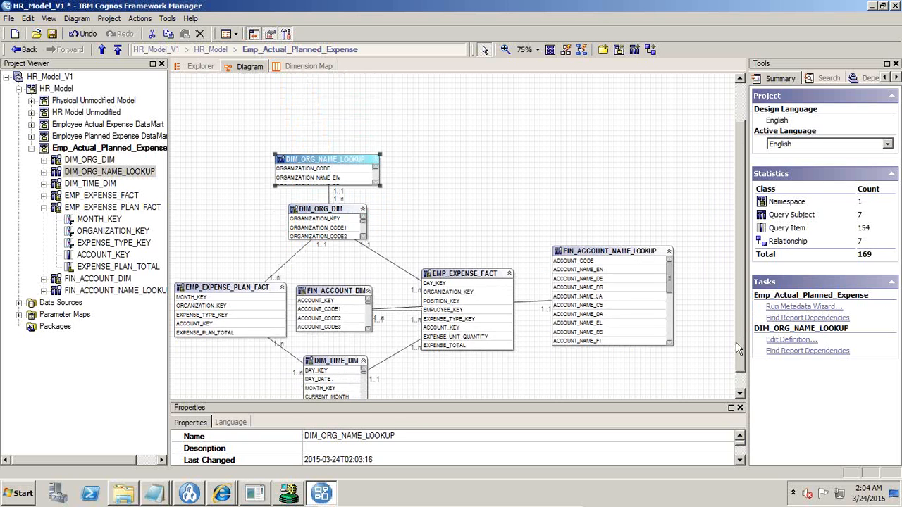
{"action": "left_click", "coordinate": [315, 296]}
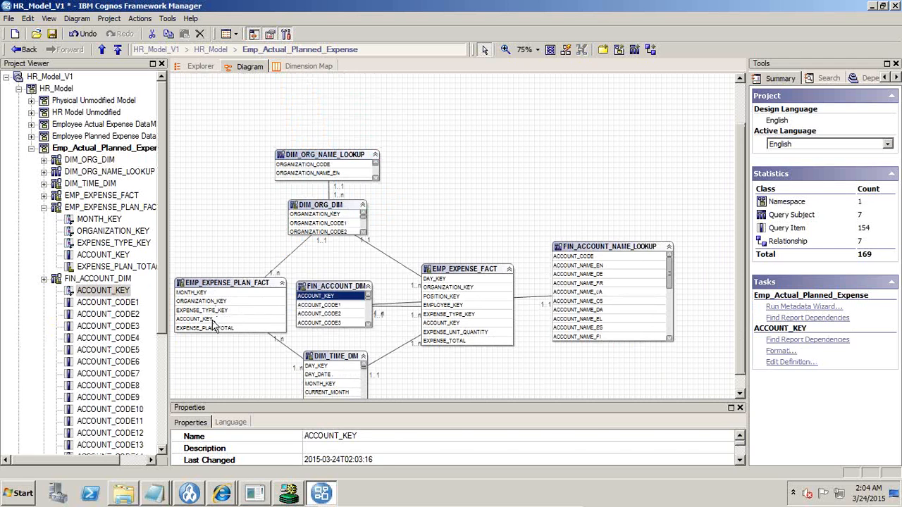
{"action": "left_click", "coordinate": [213, 321], "text": "ctrl"}
{"action": "right_click", "coordinate": [212, 320]}
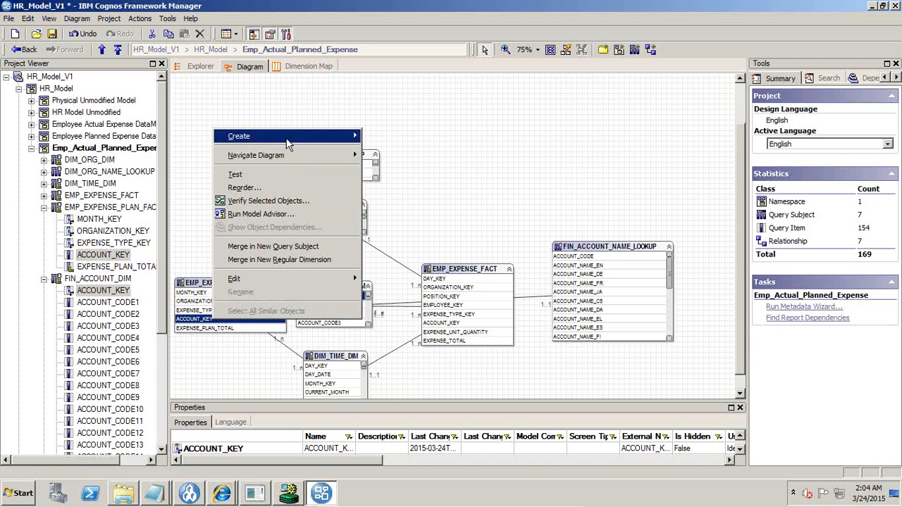
{"action": "left_click", "coordinate": [384, 137]}
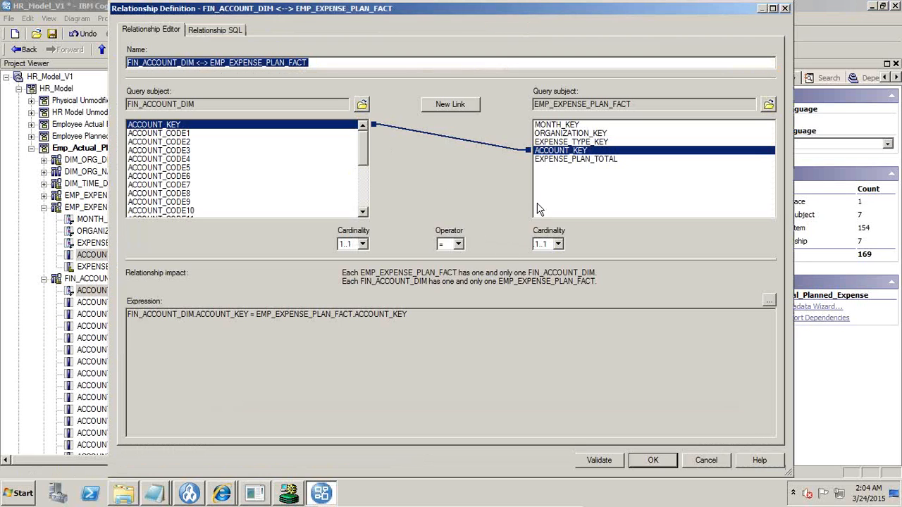
{"action": "left_click", "coordinate": [552, 245]}
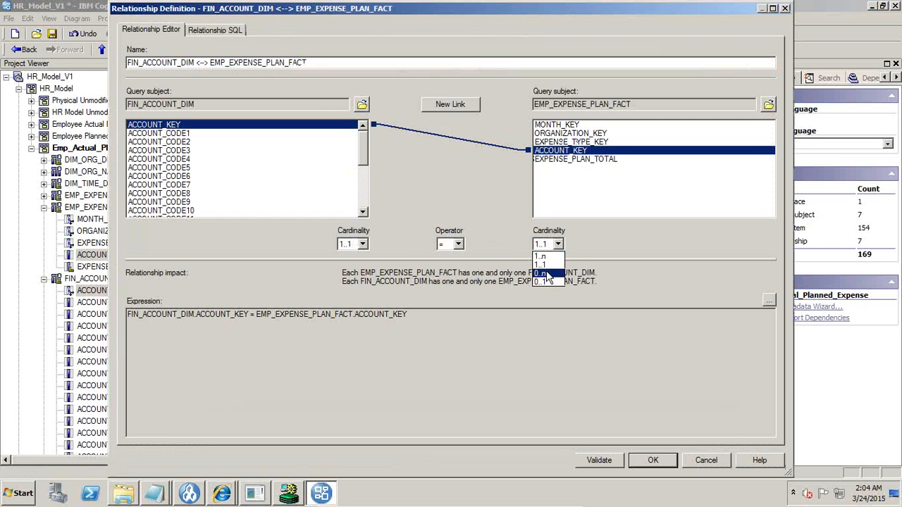
{"action": "left_click", "coordinate": [547, 266]}
{"action": "left_click", "coordinate": [651, 465]}
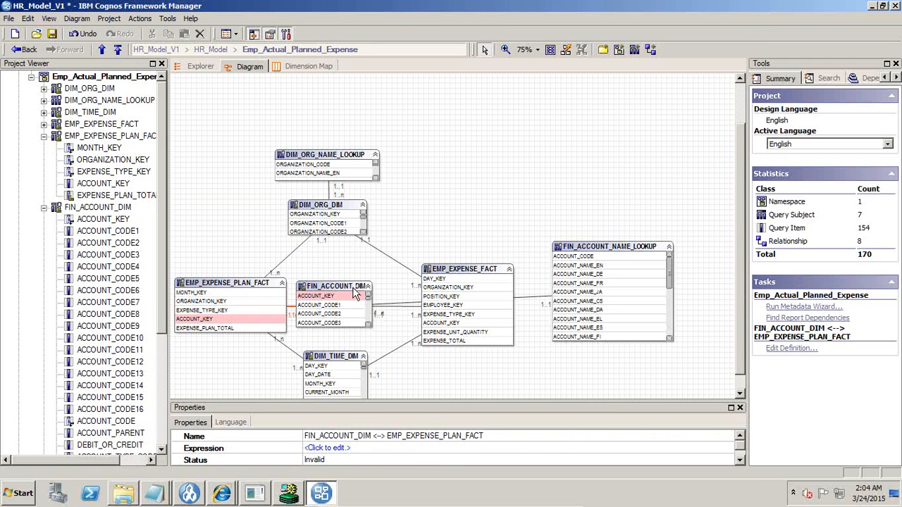
Nudge FIN_ACCOUNT_DIM into the gap between the two facts and shift DIM_ORG_NAME_LOOKUP slightly above DIM_ORG_DIM
{"action": "left_click_drag", "start_coordinate": [354, 294], "coordinate": [368, 294]}
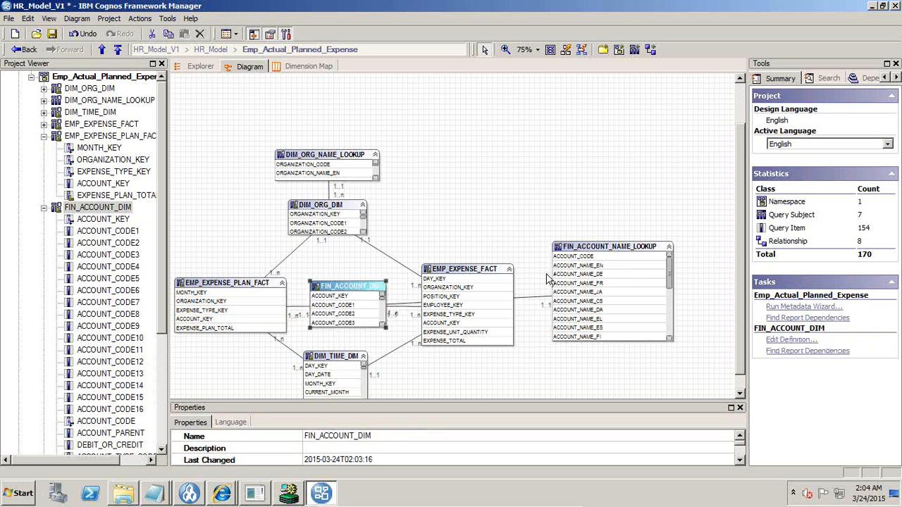
{"action": "left_click_drag", "start_coordinate": [345, 160], "coordinate": [356, 157]}
{"action": "left_click", "coordinate": [326, 145]}
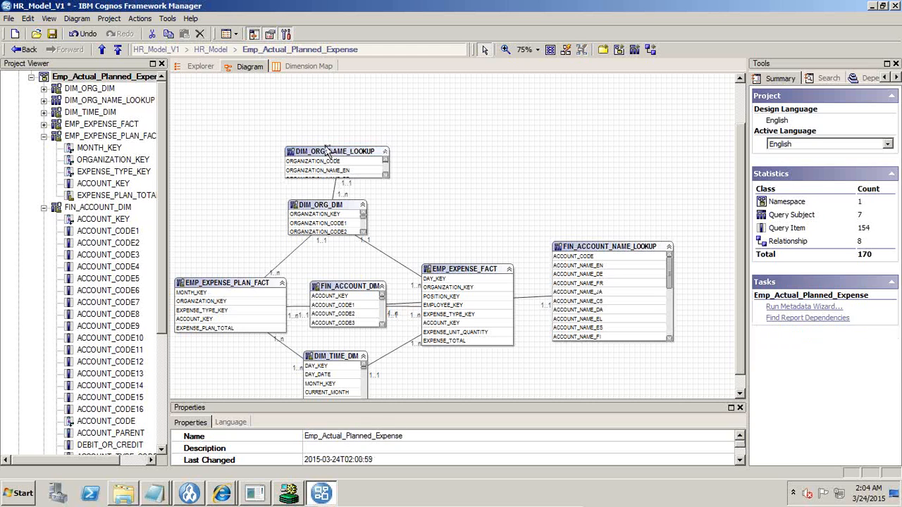
{"action": "left_click", "coordinate": [322, 208]}
{"action": "left_click", "coordinate": [239, 289]}
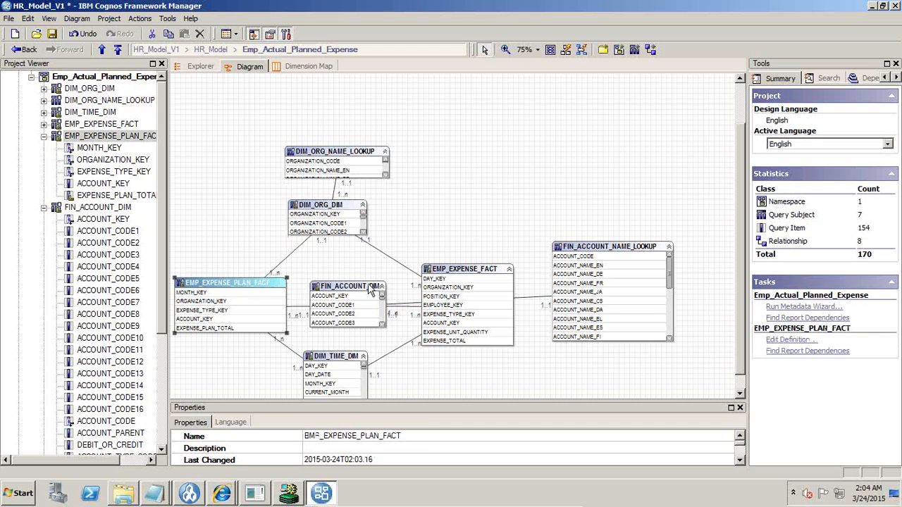
{"action": "left_click", "coordinate": [469, 275]}
{"action": "left_click", "coordinate": [342, 294]}
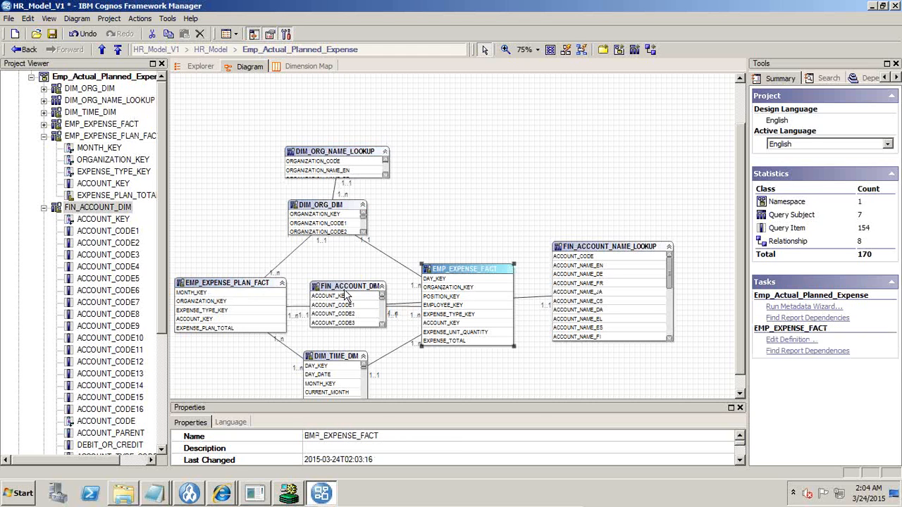
{"action": "left_click", "coordinate": [303, 308]}
Examine which keys join FIN_ACCOUNT_NAME_LOOKUP to FIN_ACCOUNT_DIM and DIM_TIME_DIM to each of the two expense facts
{"action": "left_click", "coordinate": [390, 310]}
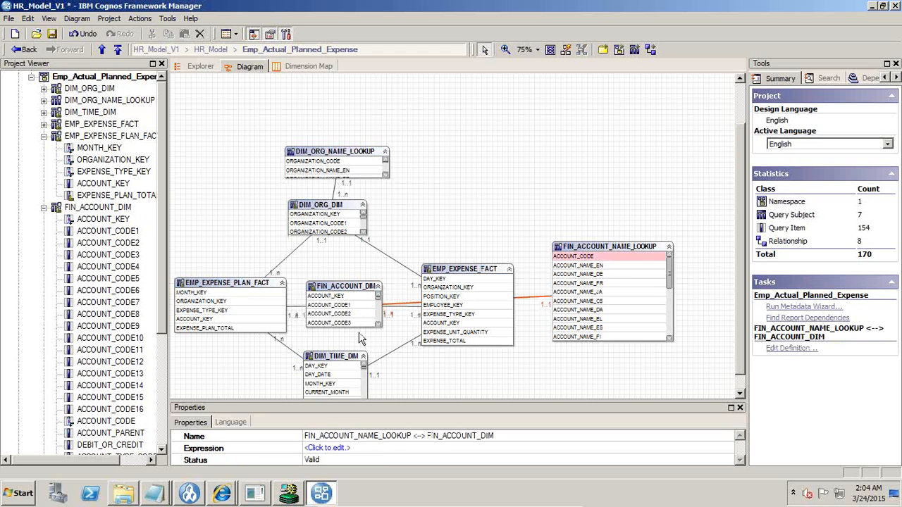
{"action": "left_click", "coordinate": [343, 357]}
{"action": "left_click", "coordinate": [383, 356]}
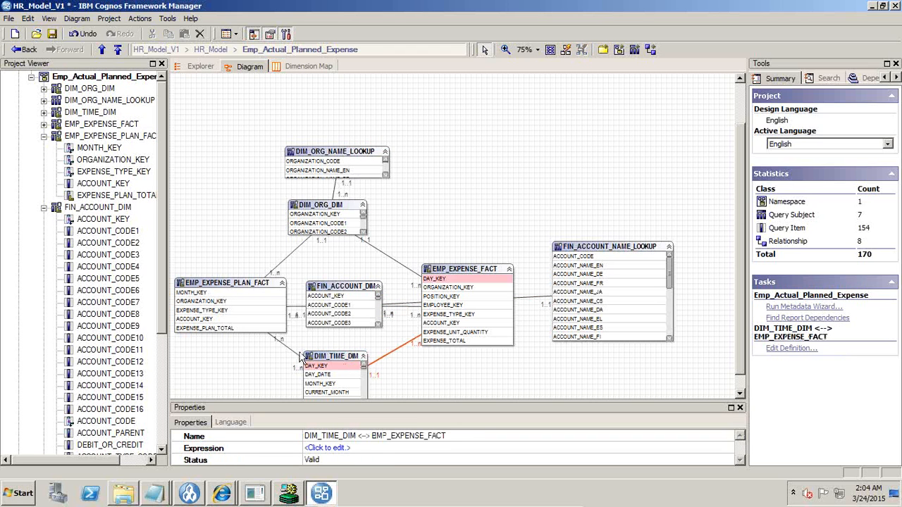
{"action": "left_click", "coordinate": [288, 349]}
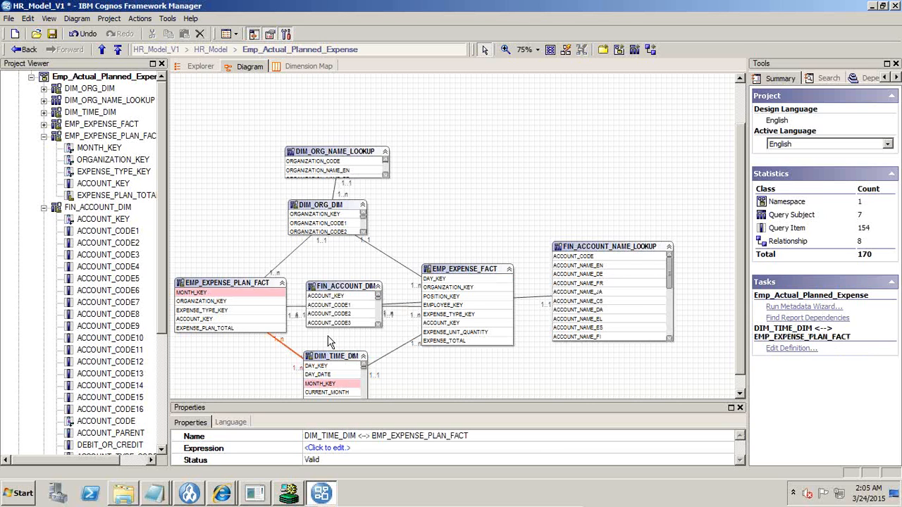
{"action": "left_click", "coordinate": [384, 358]}
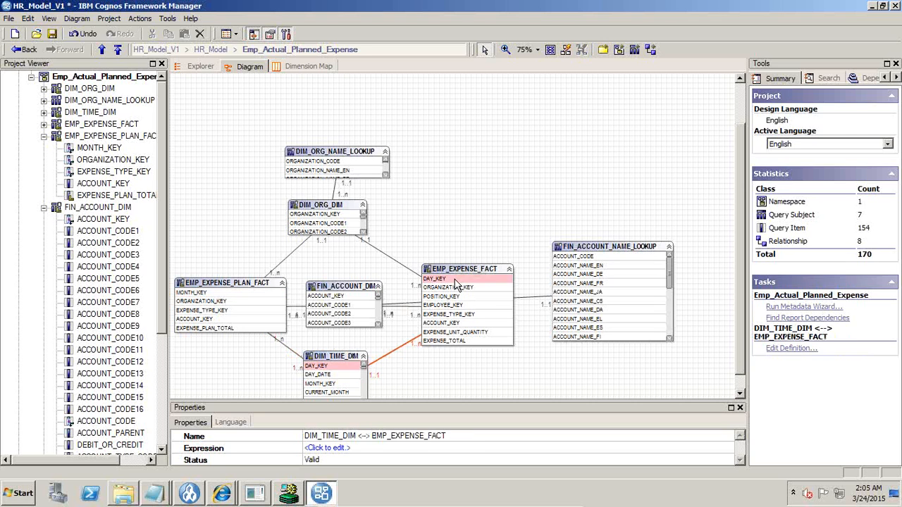
{"action": "left_click", "coordinate": [298, 358]}
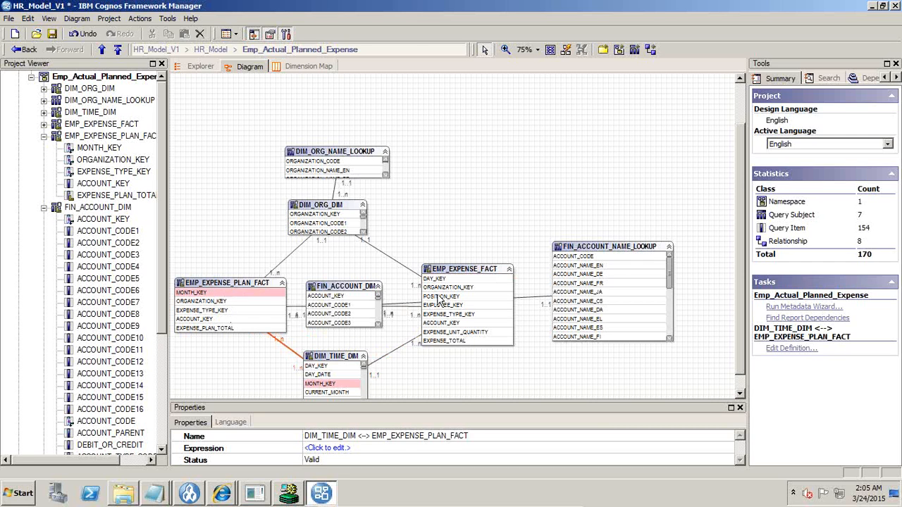
Align DIM_ORG_NAME_LOOKUP over DIM_ORG_DIM and bring FIN_ACCOUNT_NAME_LOOKUP level with and closer to EMP_EXPENSE_FACT
{"action": "left_click_drag", "start_coordinate": [347, 161], "coordinate": [338, 162]}
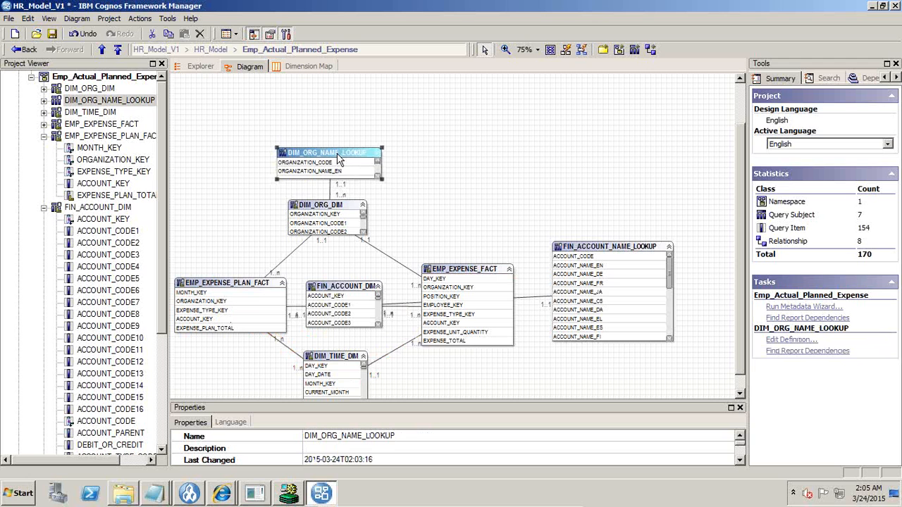
{"action": "left_click_drag", "start_coordinate": [608, 249], "coordinate": [595, 265]}
{"action": "left_click_drag", "start_coordinate": [741, 301], "coordinate": [743, 331]}
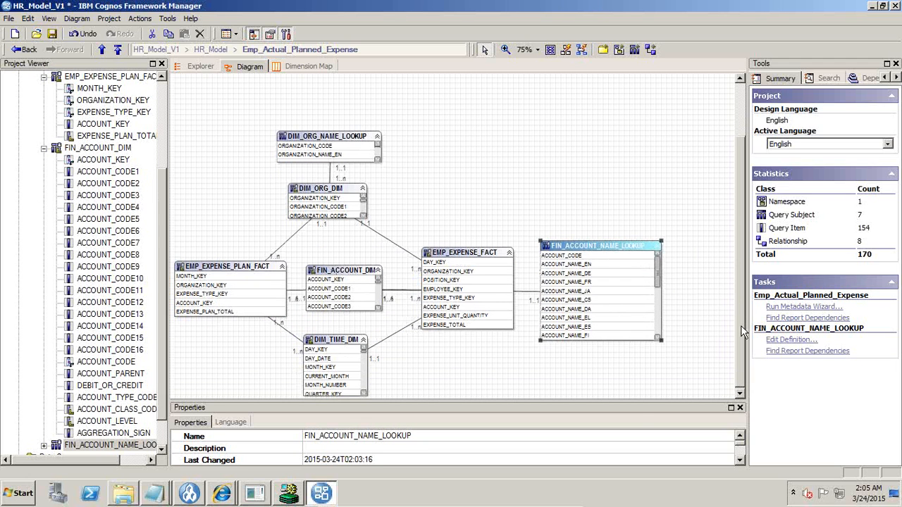
Switch to the untitled Notepad document beside the diagram and write the note "Employee Actual Expense Vs Planned Expenses across wall Org"
{"action": "left_click", "coordinate": [159, 494]}
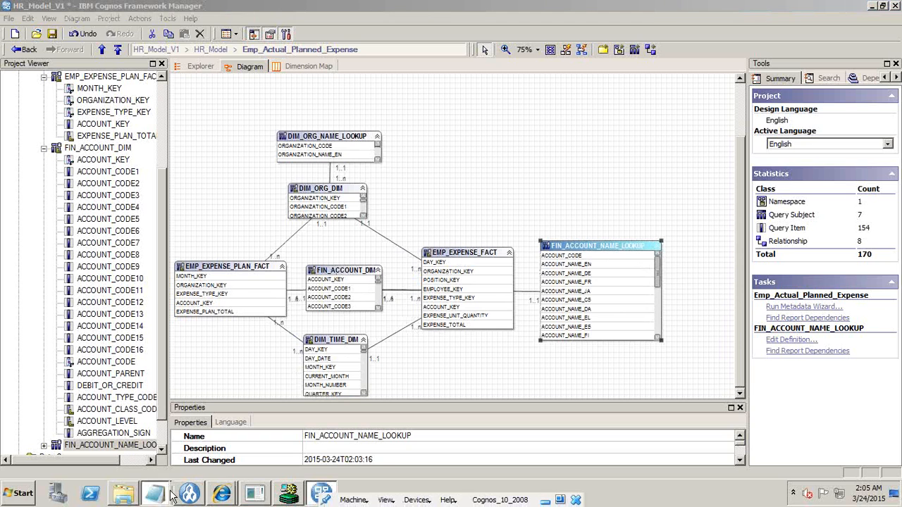
{"action": "left_click", "coordinate": [201, 465]}
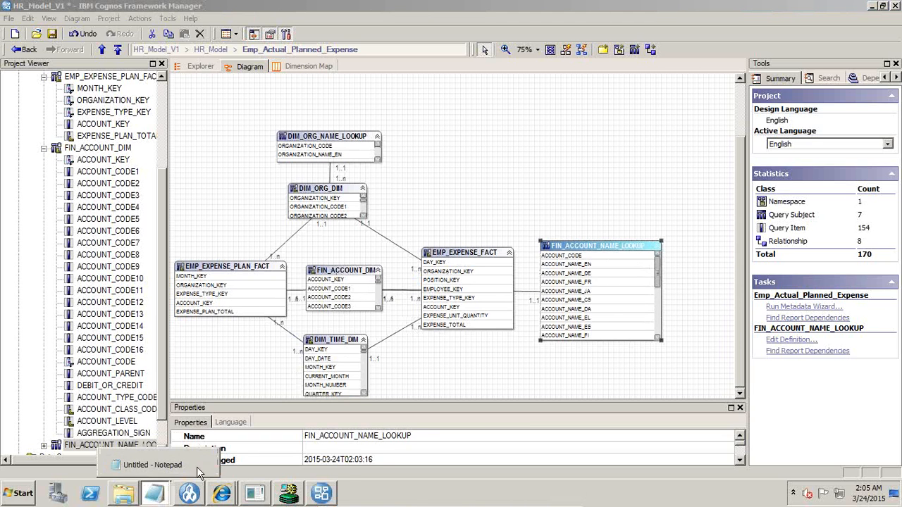
{"action": "left_click", "coordinate": [153, 466]}
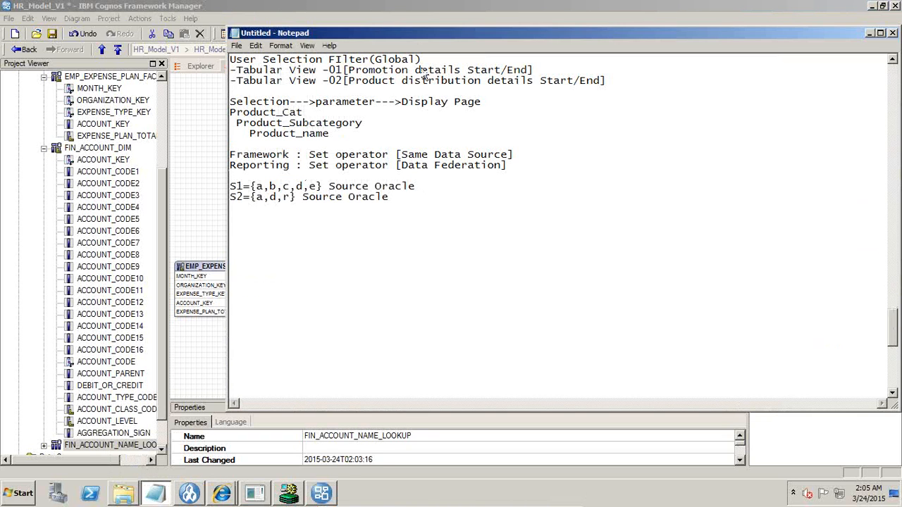
{"action": "left_click_drag", "start_coordinate": [418, 33], "coordinate": [661, 55]}
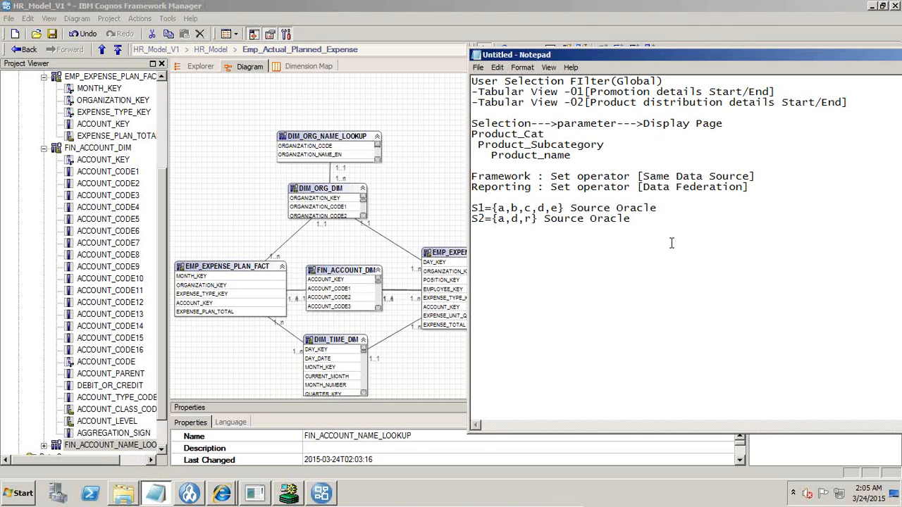
{"action": "scroll", "coordinate": [684, 246], "scroll_direction": "down", "scroll_amount": 6}
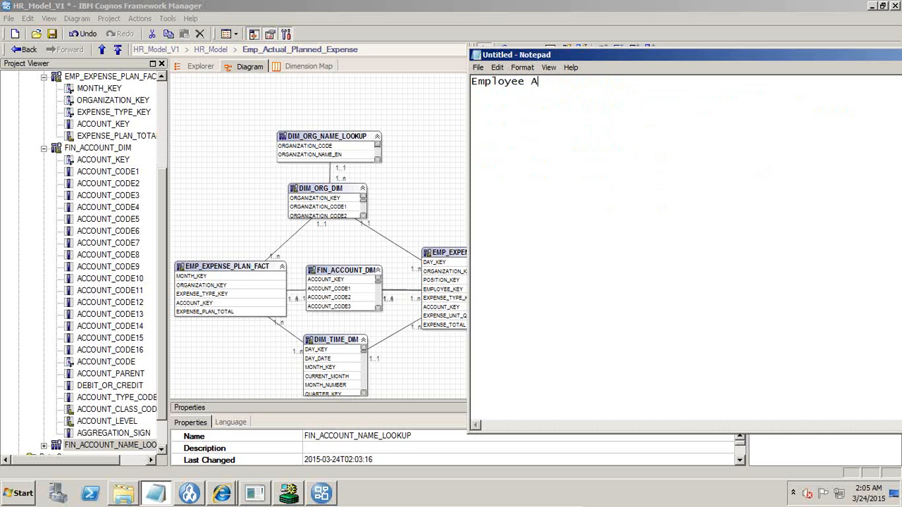
{"action": "type", "text": "ual Expense Vs Planned W"}
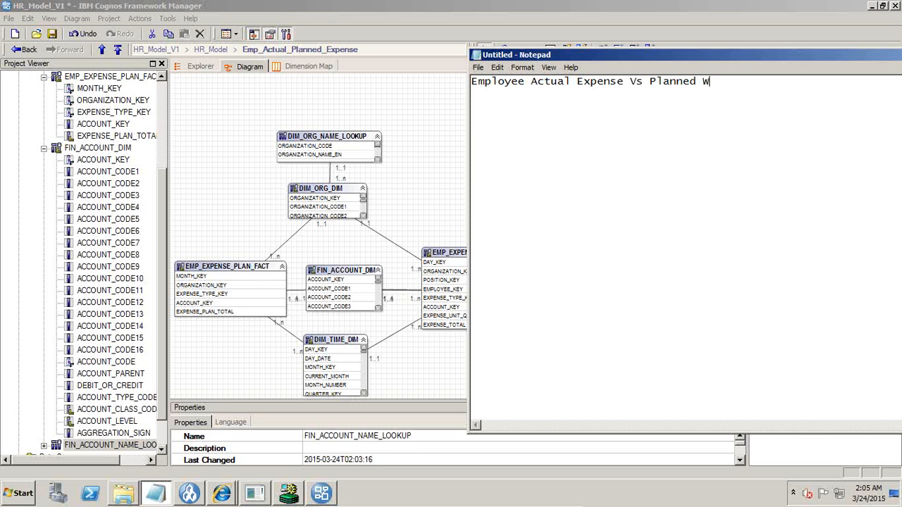
{"action": "type", "text": "en"}
{"action": "type", "text": "ses acrto"}
{"action": "type", "text": "oss wll"}
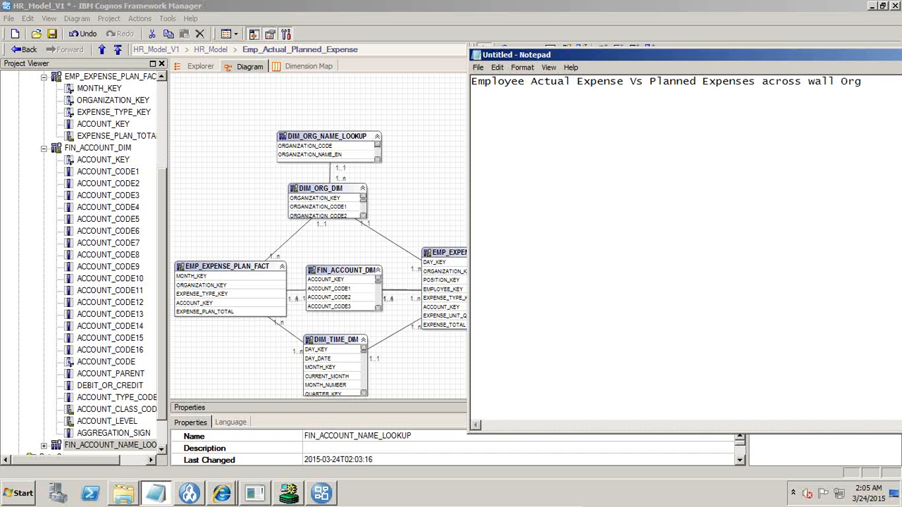
Back in Framework Manager, test EXPENSE_TOTAL, EXPENSE_PLAN_TOTAL, ORGANIZATION_NAME_EN and DIM_ORG_DIM's ORGANIZATION_KEY together with Auto Sum enabled
{"action": "left_click", "coordinate": [429, 165]}
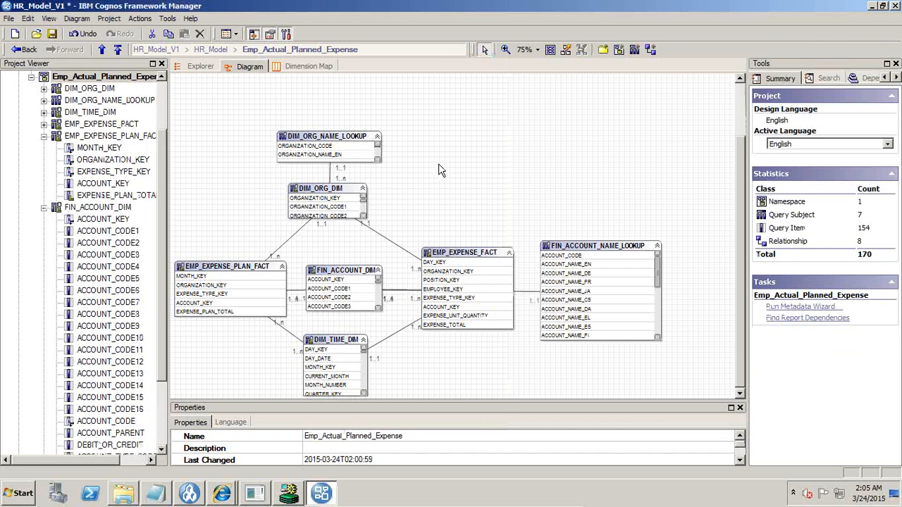
{"action": "left_click", "coordinate": [456, 326]}
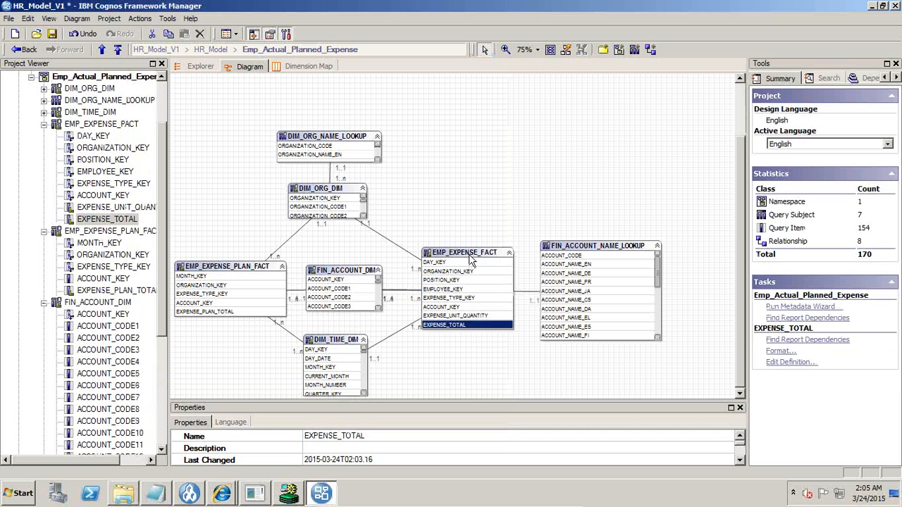
{"action": "left_click", "coordinate": [238, 315], "text": "ctrl"}
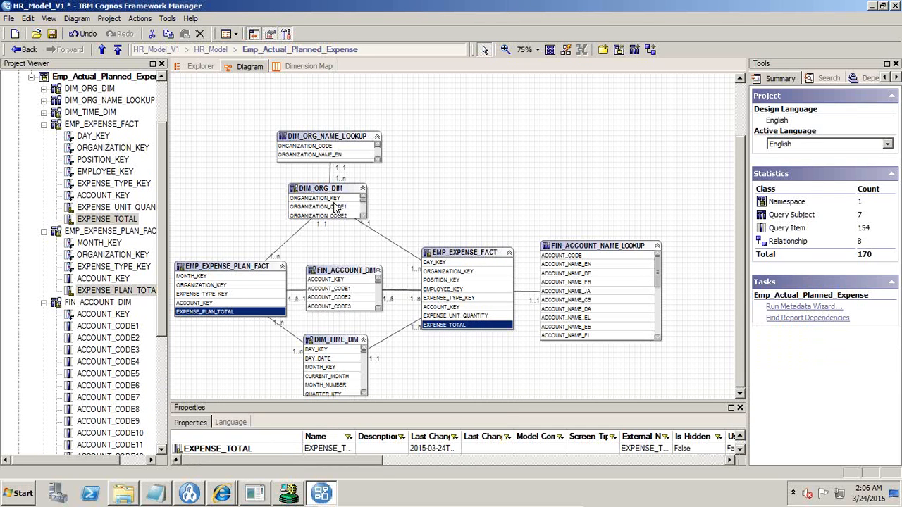
{"action": "left_click", "coordinate": [334, 154], "text": "ctrl"}
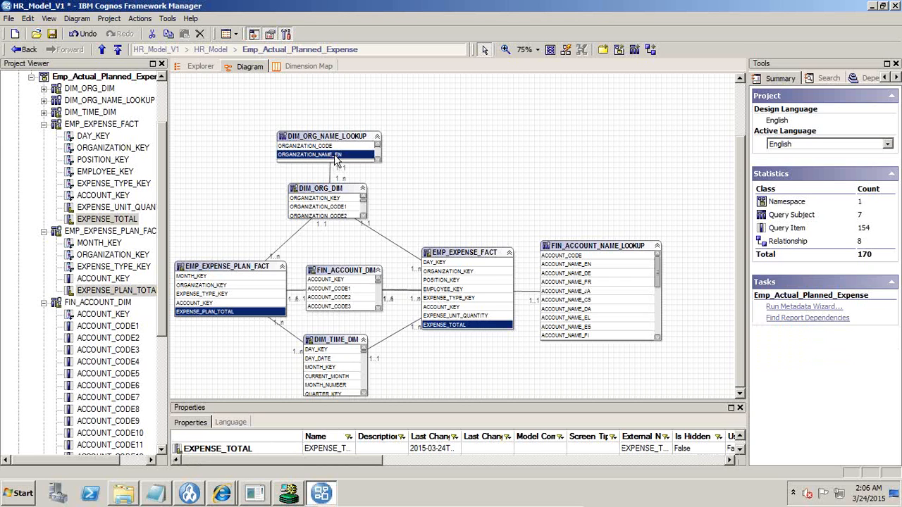
{"action": "left_click", "coordinate": [332, 199], "text": "ctrl"}
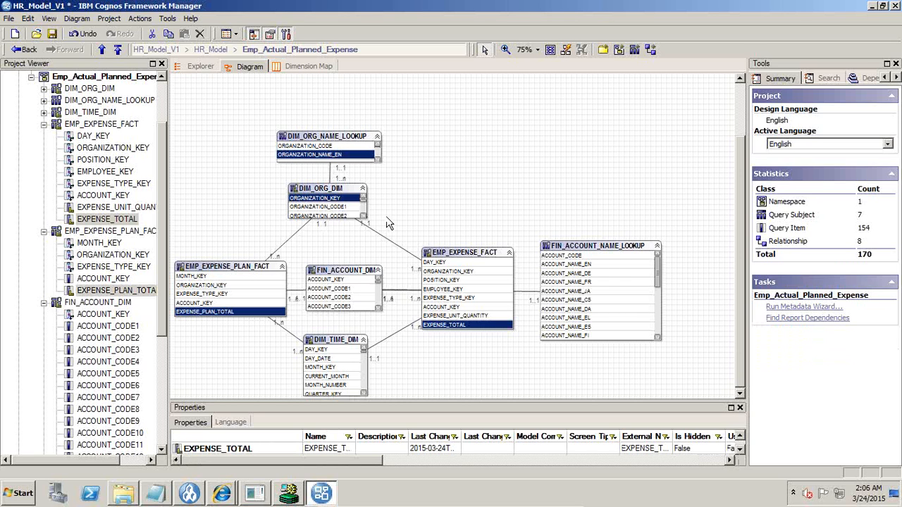
{"action": "right_click", "coordinate": [336, 205]}
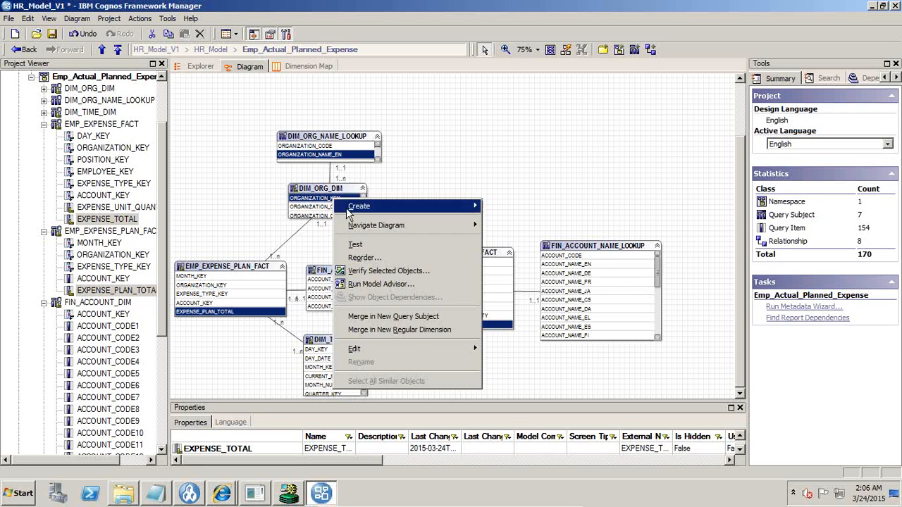
{"action": "left_click", "coordinate": [347, 245]}
{"action": "left_click", "coordinate": [871, 100]}
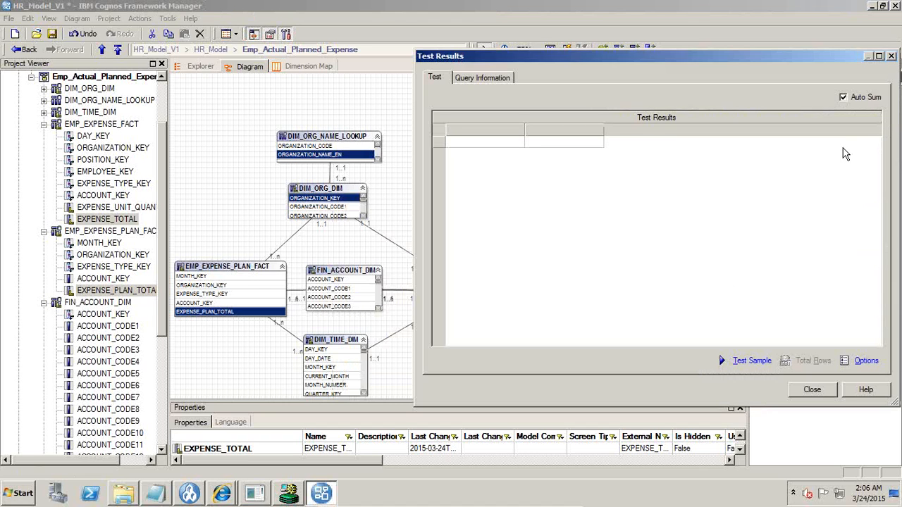
{"action": "left_click", "coordinate": [751, 361]}
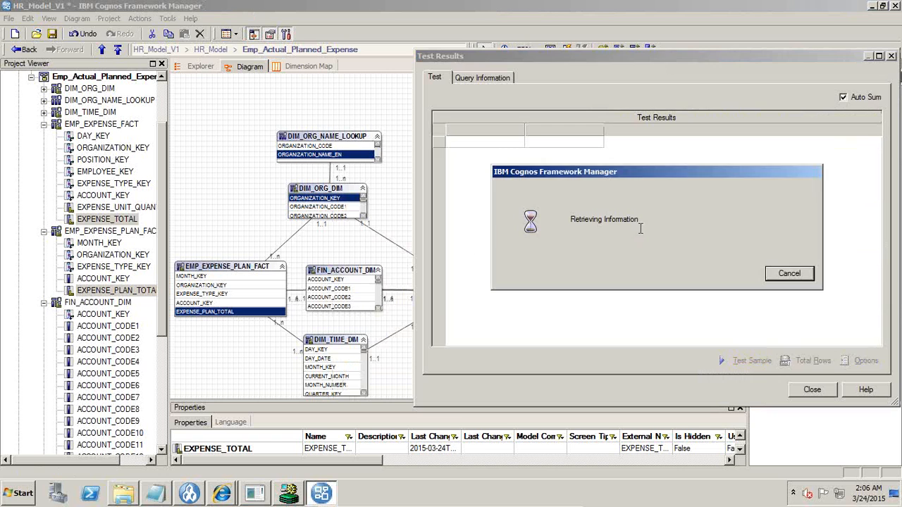
Compare the actual and planned expense totals per organization name and key in the test results, and close them
{"action": "left_click_drag", "start_coordinate": [628, 60], "coordinate": [497, 44]}
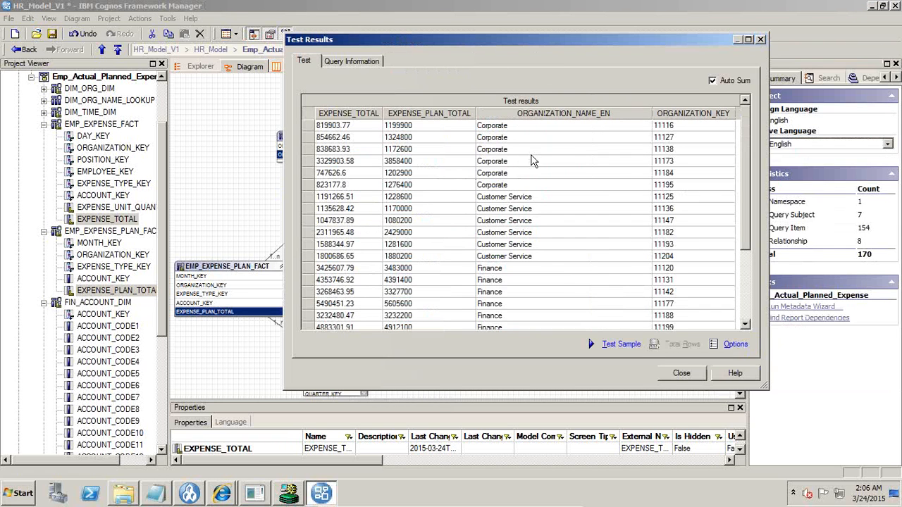
{"action": "left_click_drag", "start_coordinate": [336, 127], "coordinate": [417, 144]}
{"action": "left_click_drag", "start_coordinate": [515, 125], "coordinate": [516, 161]}
{"action": "left_click", "coordinate": [610, 157]}
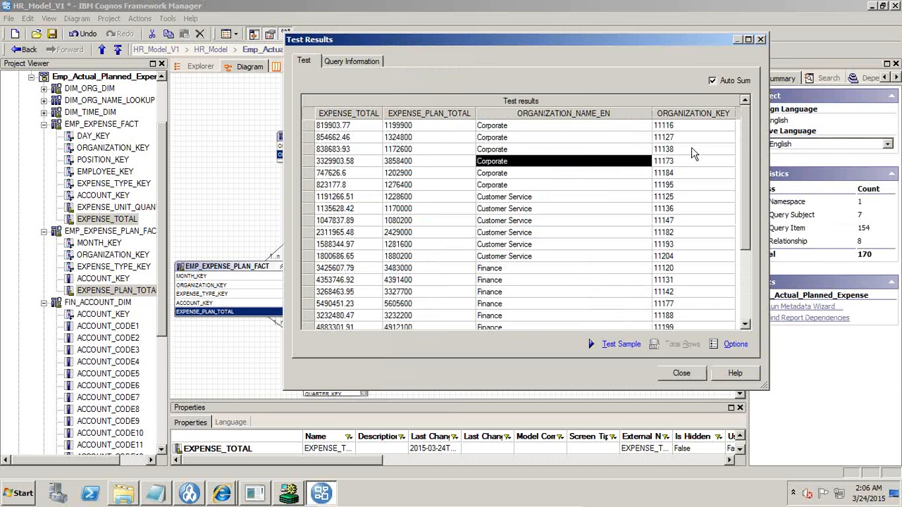
{"action": "left_click", "coordinate": [681, 374]}
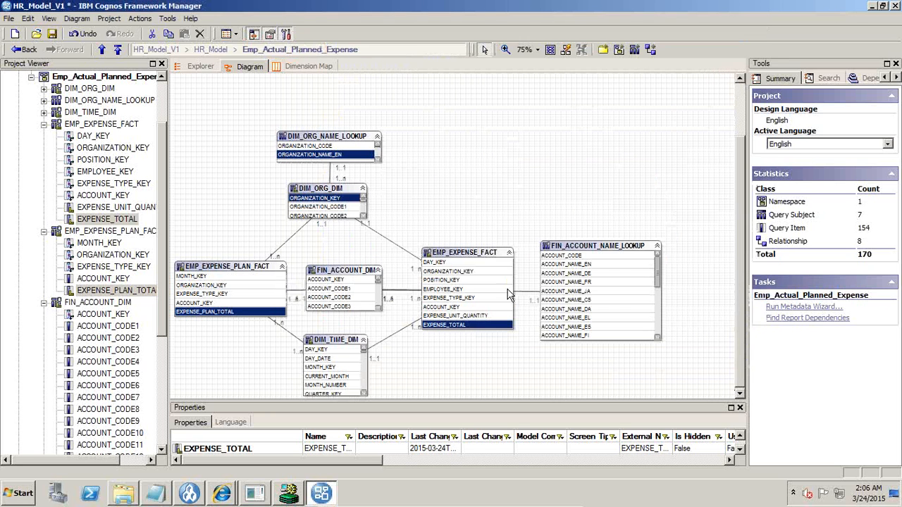
{"action": "left_click", "coordinate": [343, 208]}
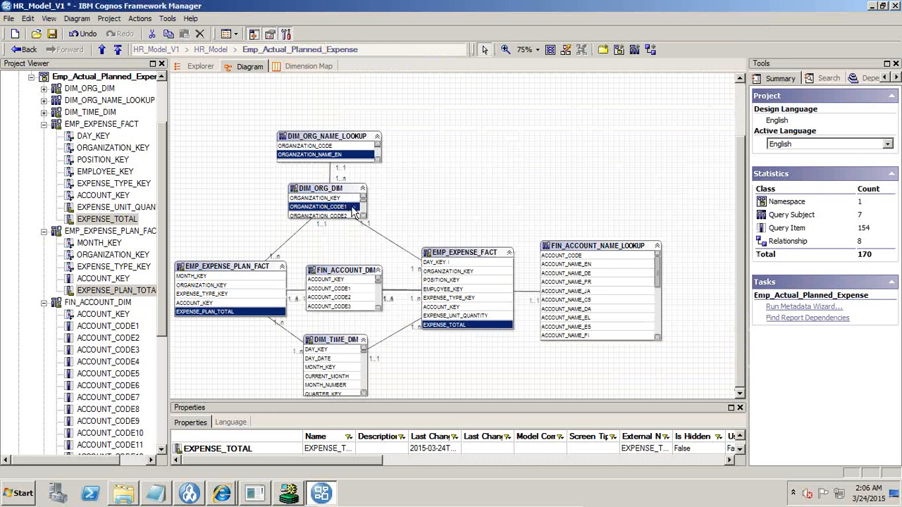
{"action": "left_click", "coordinate": [346, 146], "text": "ctrl"}
{"action": "scroll", "coordinate": [339, 206], "scroll_direction": "down", "scroll_amount": 1}
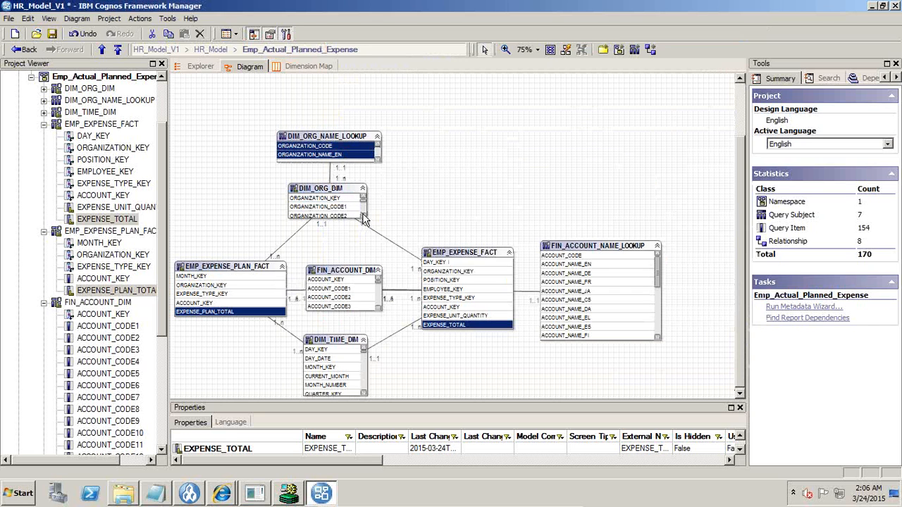
Test DIM_ORG_DIM's ORGANIZATION_CODE together with ORGANIZATION_NAME_EN, EXPENSE_PLAN_TOTAL and EXPENSE_TOTAL, without Auto Sum
{"action": "left_click", "coordinate": [363, 213]}
{"action": "left_click", "coordinate": [363, 215]}
{"action": "left_click", "coordinate": [363, 214]}
{"action": "left_click", "coordinate": [348, 203]}
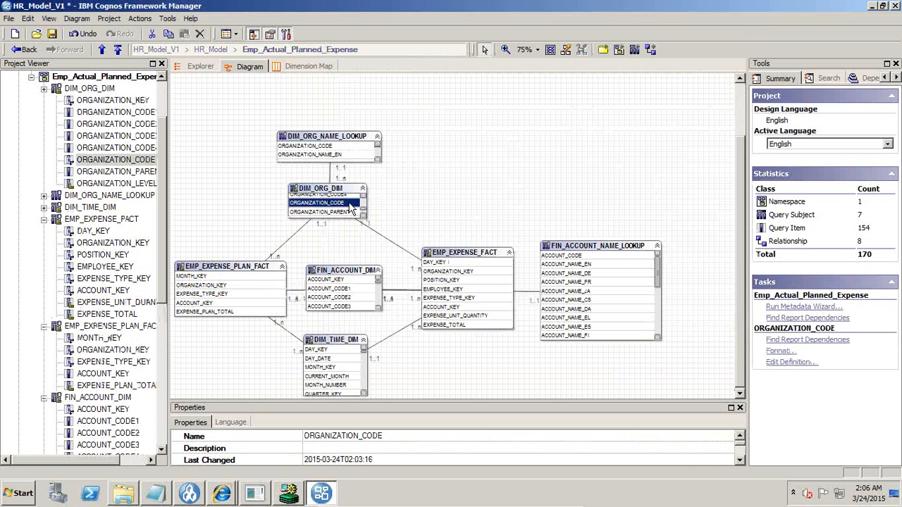
{"action": "left_click", "coordinate": [337, 156], "text": "ctrl"}
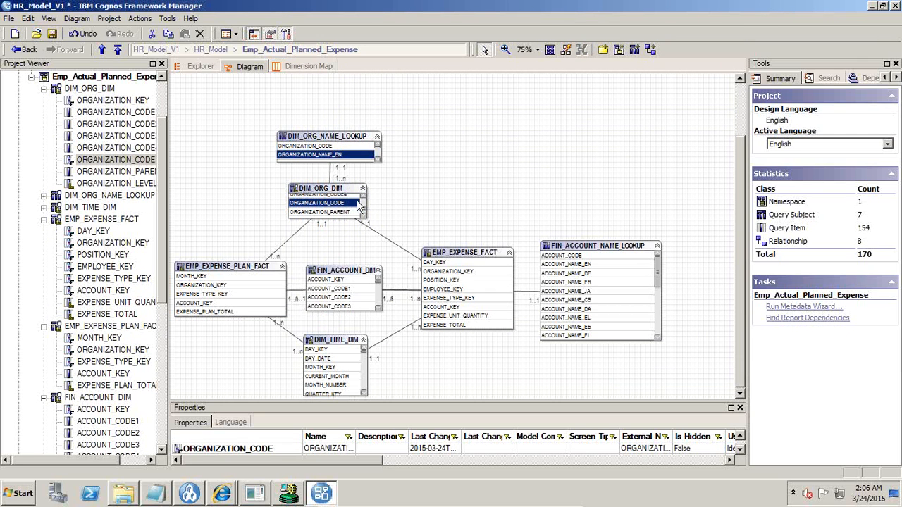
{"action": "left_click", "coordinate": [208, 312], "text": "ctrl"}
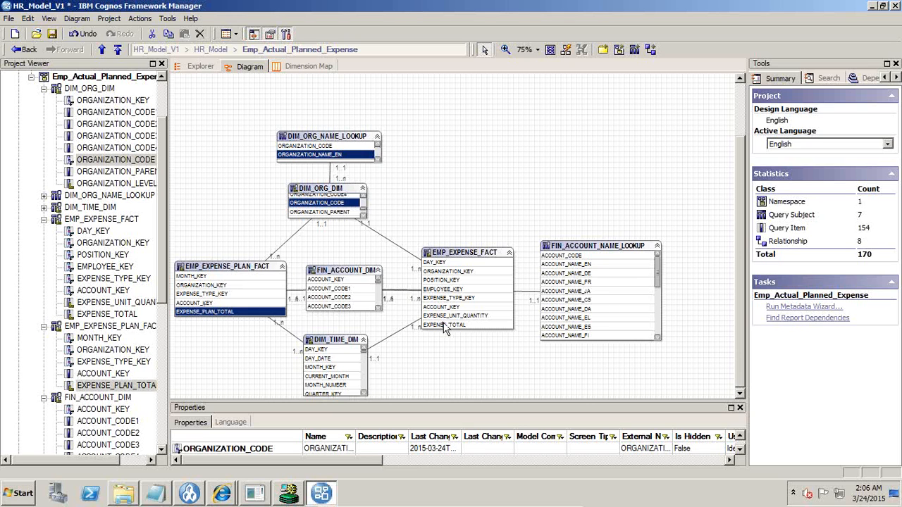
{"action": "left_click", "coordinate": [444, 327], "text": "ctrl"}
{"action": "right_click", "coordinate": [443, 325]}
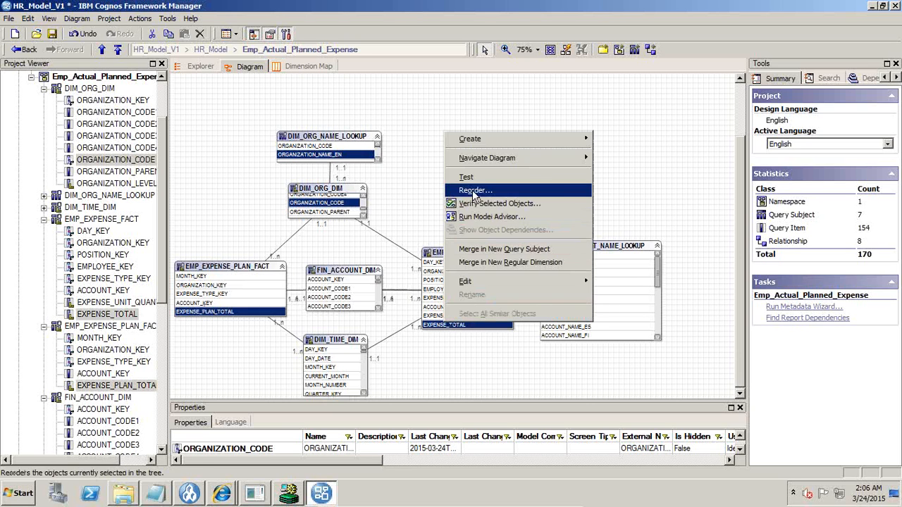
{"action": "left_click", "coordinate": [474, 180]}
{"action": "left_click", "coordinate": [626, 343]}
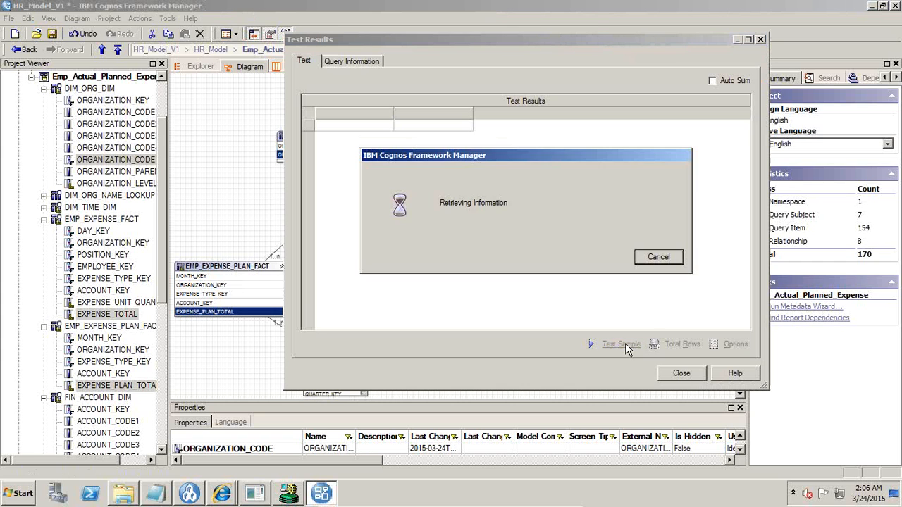
Rerun the test sample with Auto Sum enabled and compare planned and actual expense totals for each organization
{"action": "left_click", "coordinate": [712, 81]}
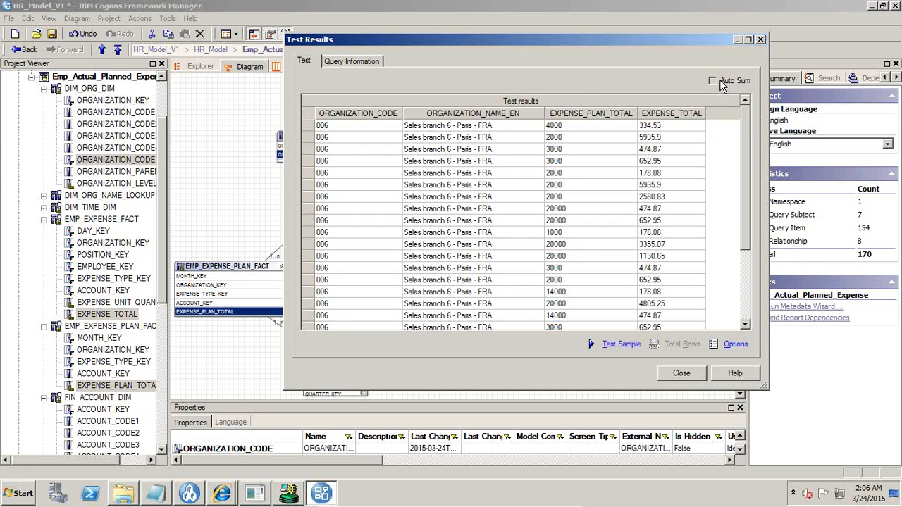
{"action": "left_click", "coordinate": [616, 348]}
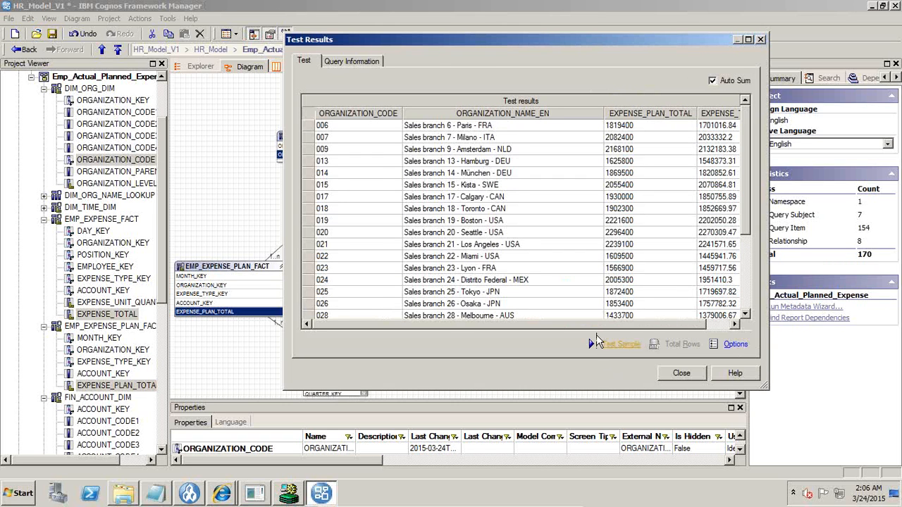
{"action": "left_click_drag", "start_coordinate": [601, 325], "coordinate": [675, 322]}
{"action": "left_click", "coordinate": [462, 129]}
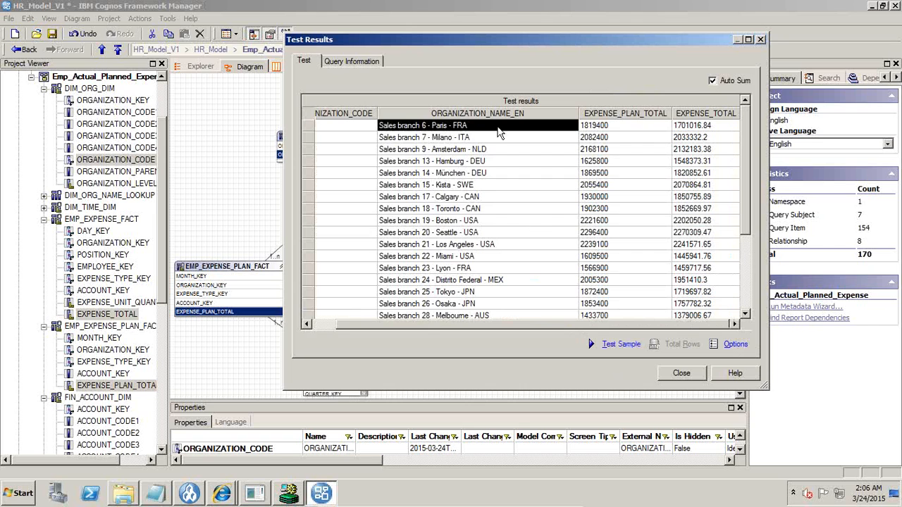
{"action": "left_click", "coordinate": [627, 128]}
{"action": "left_click", "coordinate": [698, 127]}
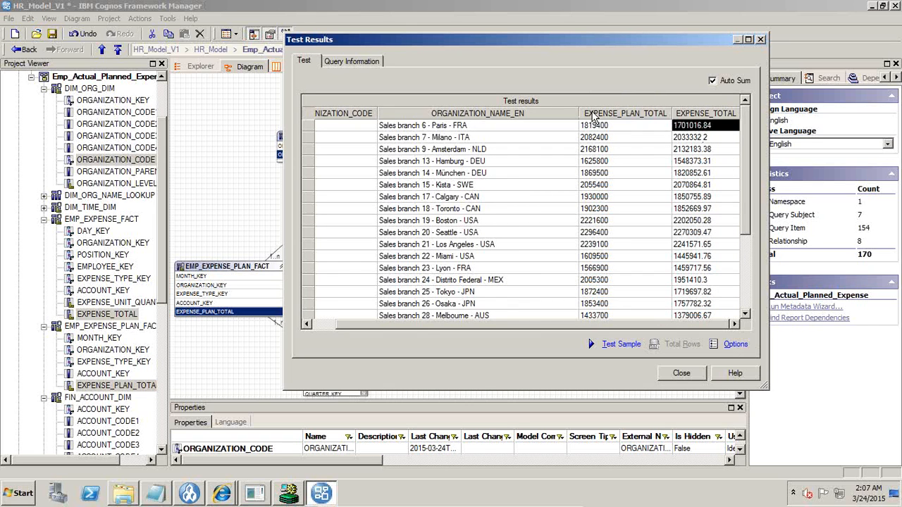
{"action": "left_click_drag", "start_coordinate": [580, 113], "coordinate": [561, 113]}
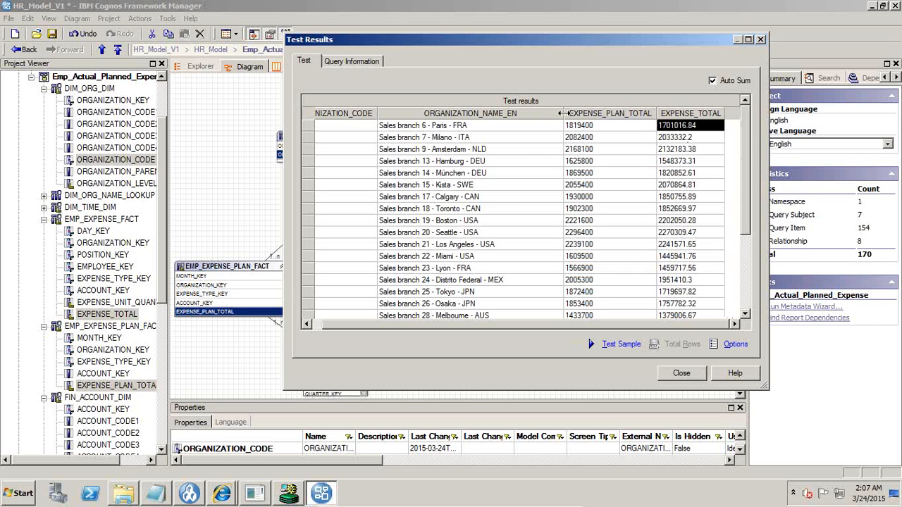
Rerun the sample from the query information, copy the complete Native SQL statement and switch to the PL/SQL Developer SQL window
{"action": "left_click", "coordinate": [344, 62]}
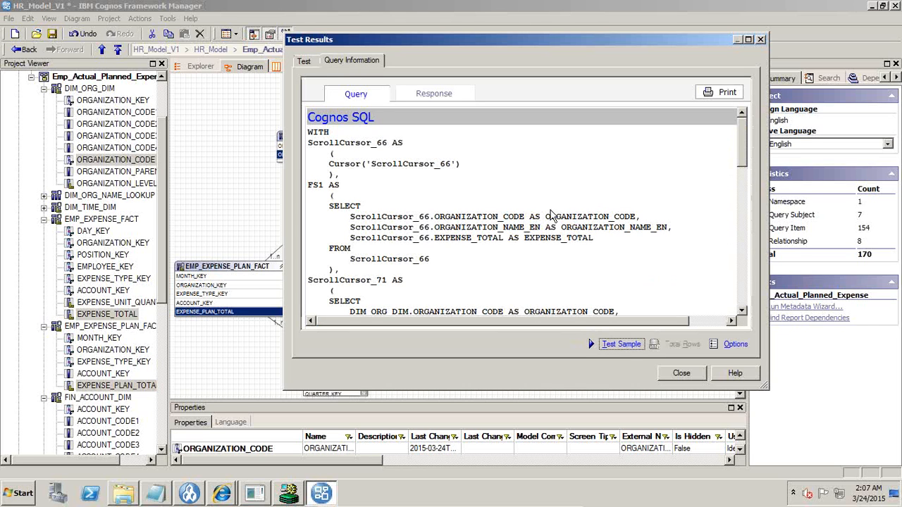
{"action": "left_click", "coordinate": [617, 344]}
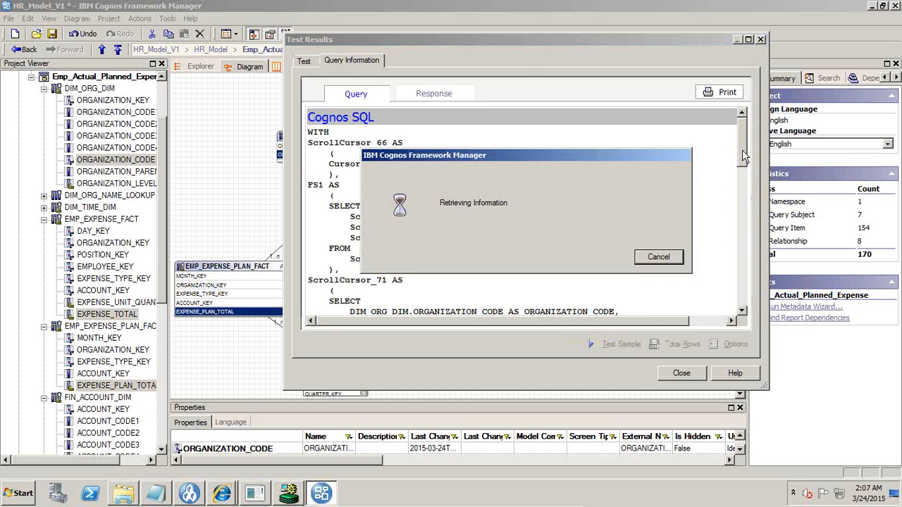
{"action": "left_click_drag", "start_coordinate": [743, 149], "coordinate": [746, 306]}
{"action": "scroll", "coordinate": [337, 171], "scroll_direction": "up", "scroll_amount": 3}
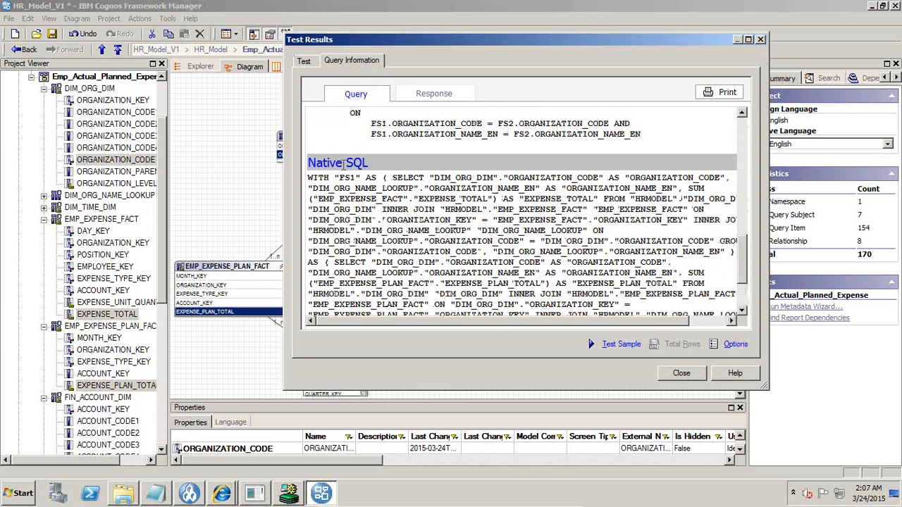
{"action": "left_click_drag", "start_coordinate": [308, 180], "coordinate": [615, 352]}
{"action": "left_click_drag", "start_coordinate": [695, 346], "coordinate": [735, 323]}
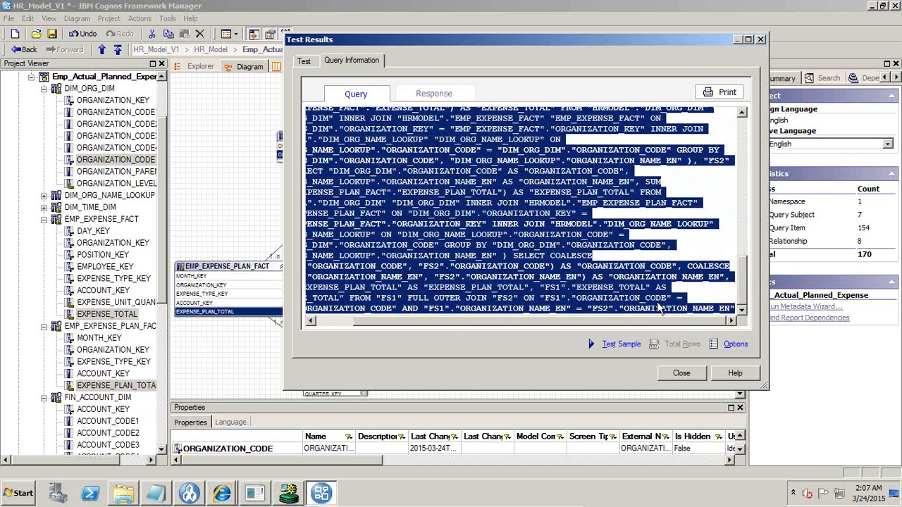
{"action": "right_click", "coordinate": [610, 287]}
{"action": "left_click", "coordinate": [623, 300]}
{"action": "left_click", "coordinate": [287, 493]}
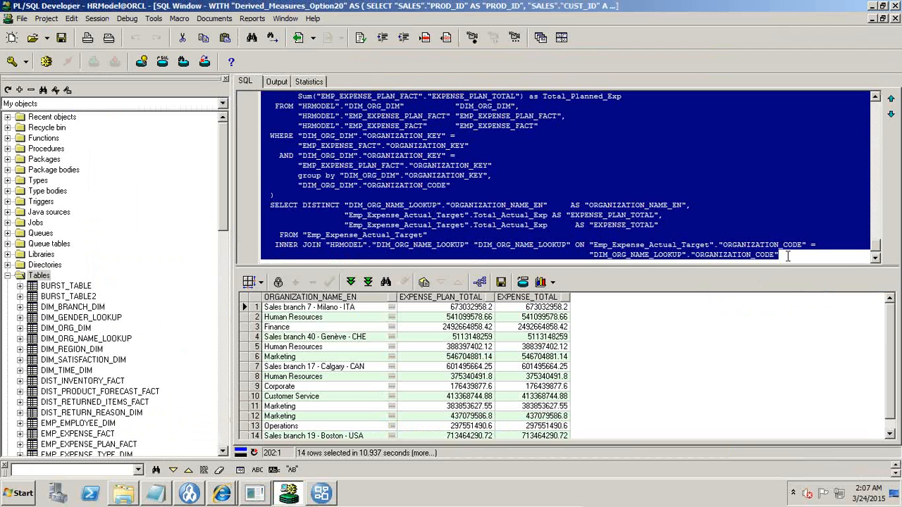
Paste the copied Native SQL statement below the existing query, leaving blank lines between the two
{"action": "left_click", "coordinate": [788, 256]}
{"action": "key", "text": "Return"}
{"action": "key", "text": "Return"}
{"action": "key", "text": "Return"}
{"action": "key", "text": "Return"}
{"action": "key", "text": "Return"}
{"action": "key", "text": "Return"}
{"action": "key", "text": "Return"}
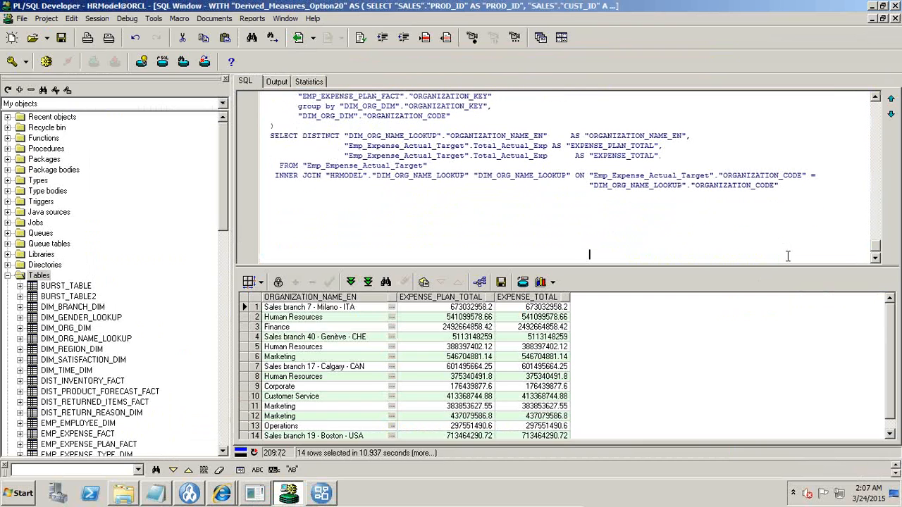
{"action": "key", "text": "BackSpace"}
{"action": "key", "text": "BackSpace"}
{"action": "key", "text": "BackSpace"}
{"action": "key", "text": "BackSpace"}
{"action": "key", "text": "BackSpace"}
{"action": "key", "text": "BackSpace"}
{"action": "key", "text": "BackSpace"}
{"action": "key", "text": "BackSpace"}
{"action": "key", "text": "BackSpace"}
{"action": "key", "text": "BackSpace"}
{"action": "key", "text": "BackSpace"}
{"action": "key", "text": "BackSpace"}
{"action": "key", "text": "BackSpace"}
{"action": "key", "text": "BackSpace"}
{"action": "key", "text": "BackSpace"}
{"action": "key", "text": "BackSpace"}
{"action": "key", "text": "BackSpace"}
{"action": "key", "text": "BackSpace"}
{"action": "key", "text": "BackSpace"}
{"action": "key", "text": "BackSpace"}
{"action": "key", "text": "BackSpace"}
{"action": "key", "text": "BackSpace"}
{"action": "key", "text": "BackSpace"}
{"action": "key", "text": "BackSpace"}
{"action": "key", "text": "BackSpace"}
{"action": "key", "text": "BackSpace"}
{"action": "key", "text": "BackSpace"}
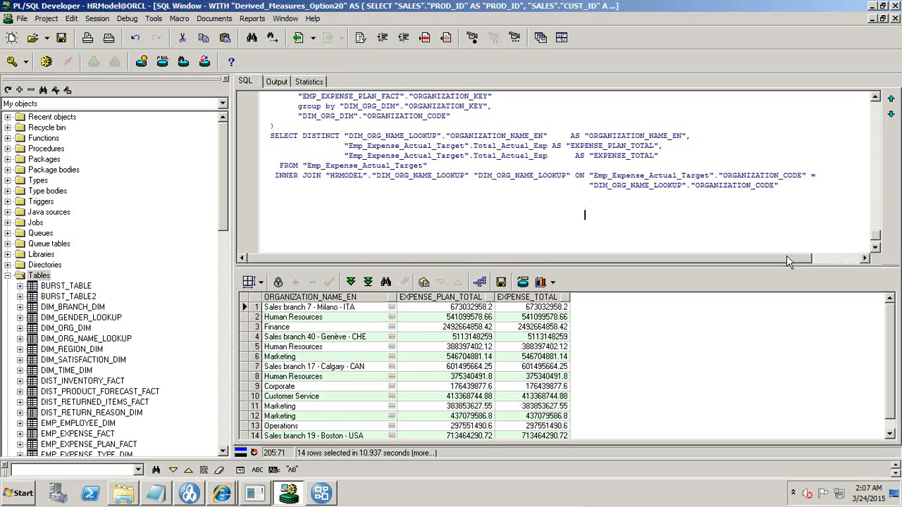
{"action": "key", "text": "BackSpace"}
{"action": "key", "text": "BackSpace"}
{"action": "key", "text": "BackSpace"}
{"action": "key", "text": "BackSpace"}
{"action": "key", "text": "BackSpace"}
{"action": "key", "text": "BackSpace"}
{"action": "key", "text": "BackSpace"}
{"action": "key", "text": "BackSpace"}
{"action": "key", "text": "BackSpace"}
{"action": "key", "text": "BackSpace"}
{"action": "key", "text": "BackSpace"}
{"action": "key", "text": "BackSpace"}
{"action": "key", "text": "BackSpace"}
{"action": "key", "text": "BackSpace"}
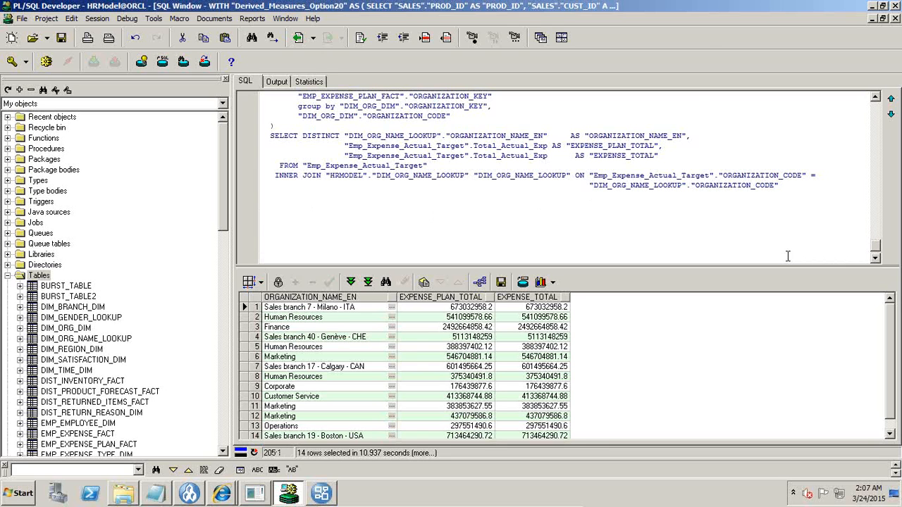
{"action": "key", "text": "ctrl+v"}
{"action": "key", "text": "Up"}
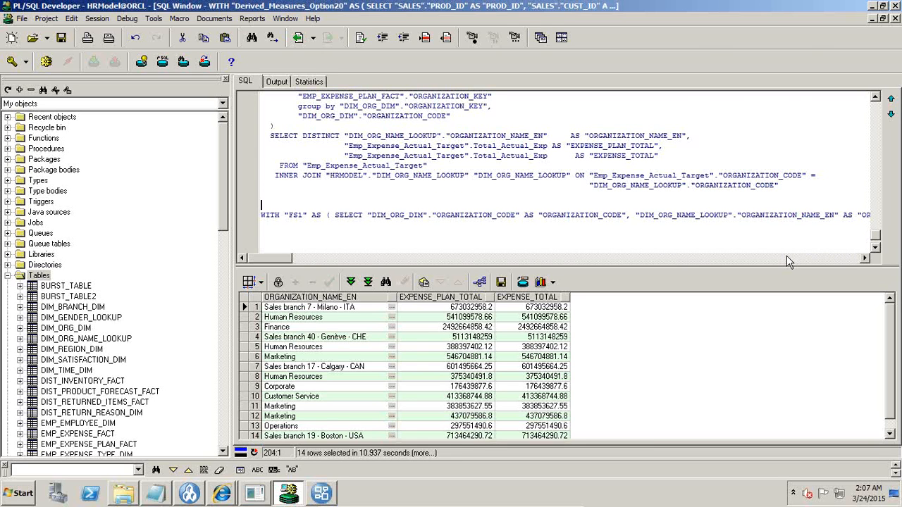
Break the pasted statement into separate lines at the FS1 and FS2 clauses, their opening parentheses and their SELECTs
{"action": "key", "text": "Down"}
{"action": "key", "text": "Return"}
{"action": "left_click_drag", "start_coordinate": [288, 259], "coordinate": [492, 264]}
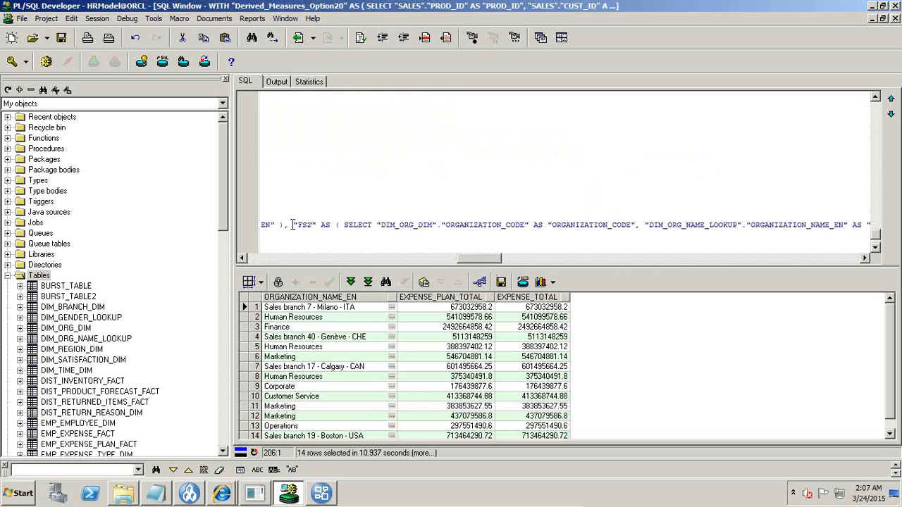
{"action": "key", "text": "Return"}
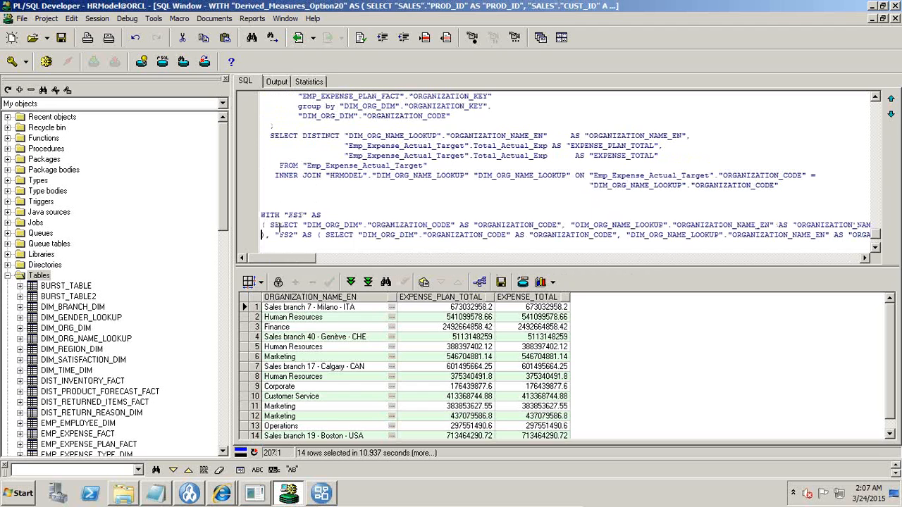
{"action": "key", "text": "Return"}
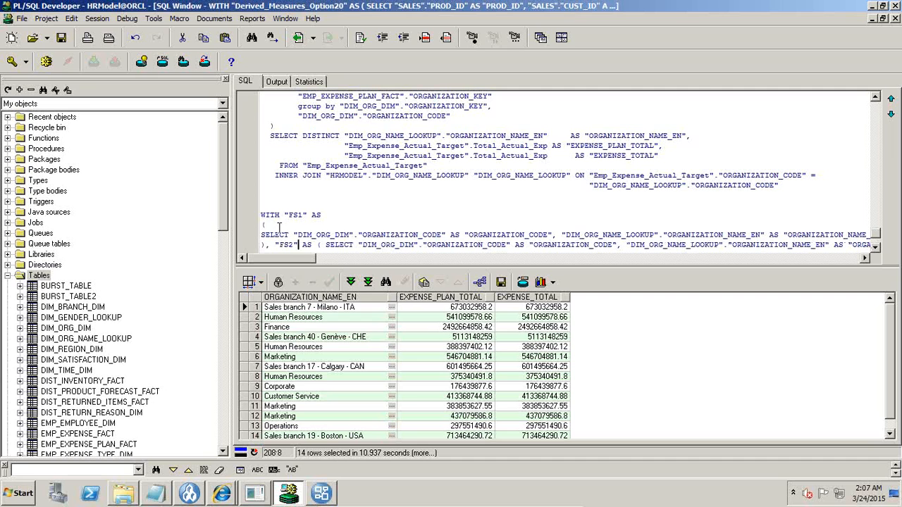
{"action": "key", "text": "Return"}
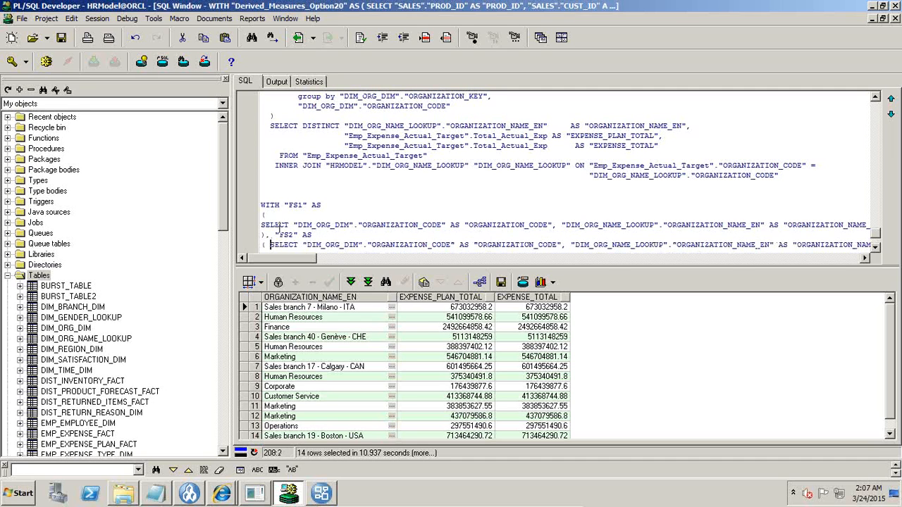
{"action": "key", "text": "Return"}
{"action": "key", "text": "End"}
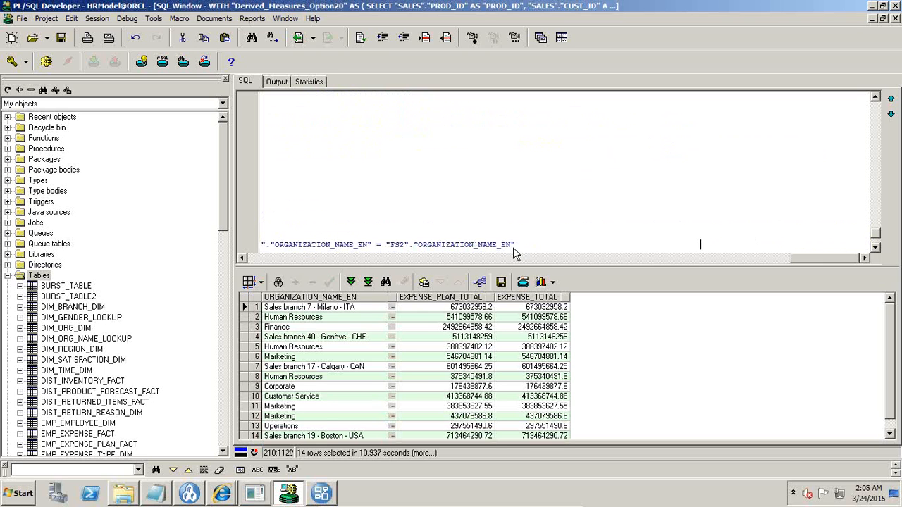
{"action": "left_click_drag", "start_coordinate": [816, 260], "coordinate": [250, 271]}
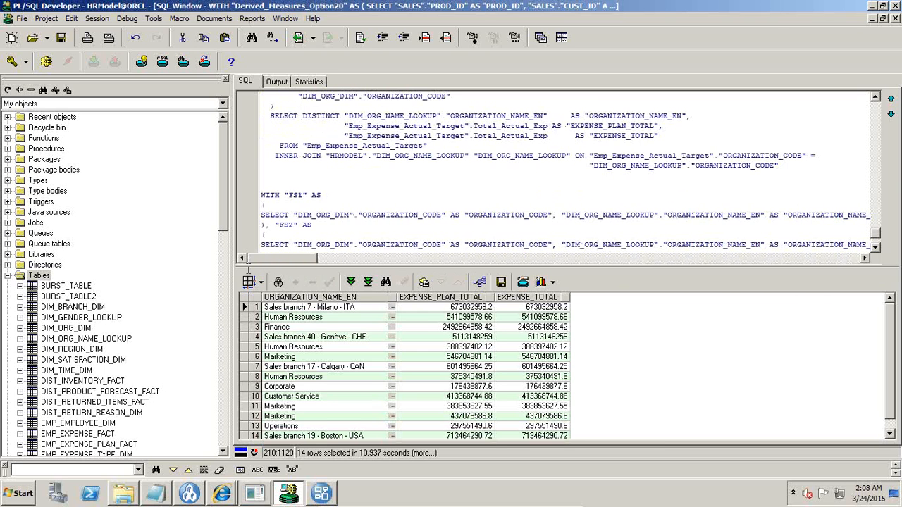
Beautify the one-line SELECT inside the FS1 clause
{"action": "left_click", "coordinate": [266, 215]}
{"action": "key", "text": "shift+End"}
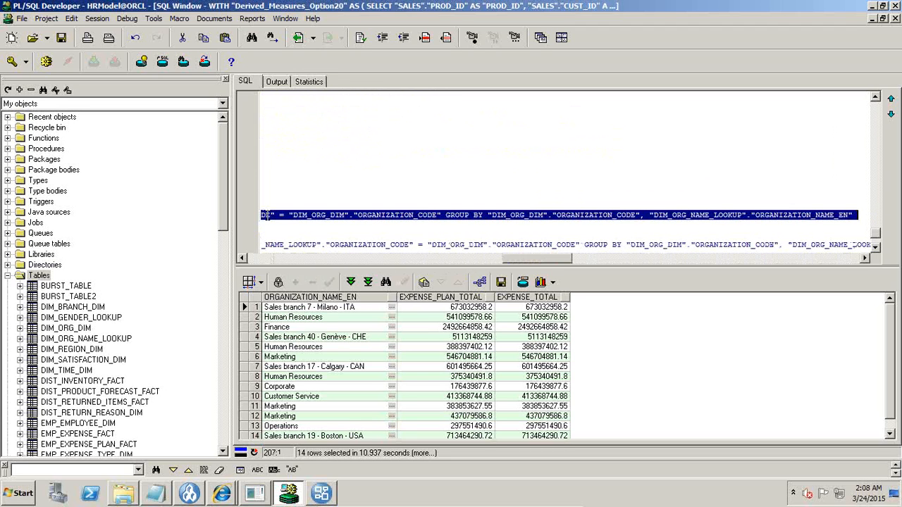
{"action": "left_click", "coordinate": [360, 38]}
{"action": "left_click", "coordinate": [407, 179]}
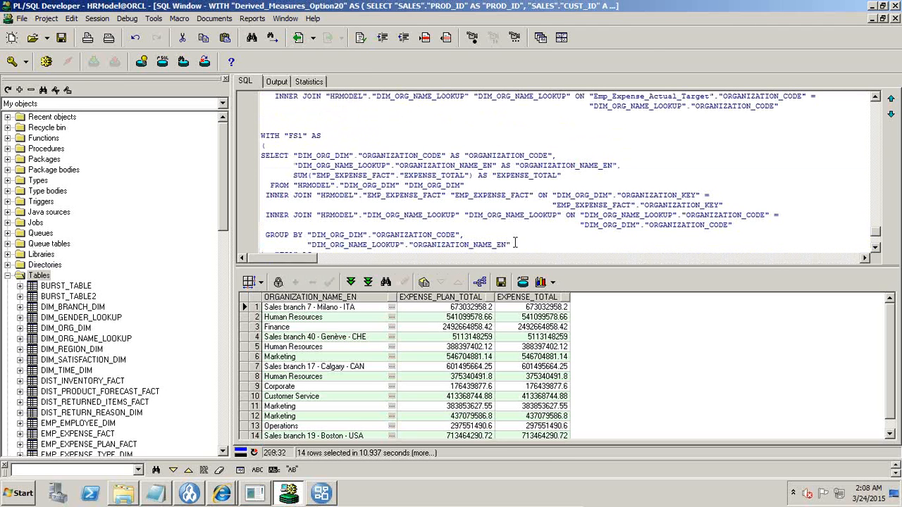
{"action": "scroll", "coordinate": [393, 215], "scroll_direction": "down", "scroll_amount": 1}
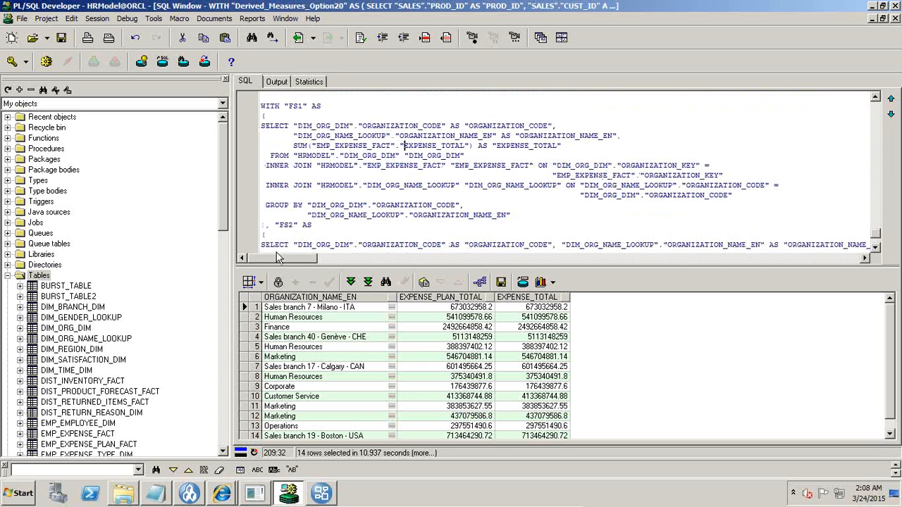
Beautify the FS2 SELECT together with the final COALESCE query that joins FS1 and FS2
{"action": "left_click", "coordinate": [261, 244]}
{"action": "triple_click", "coordinate": [261, 245]}
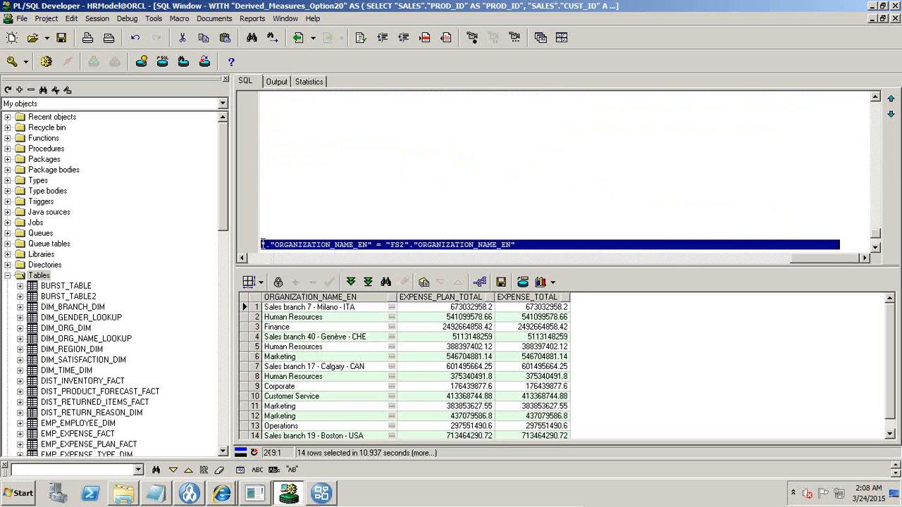
{"action": "left_click", "coordinate": [361, 37]}
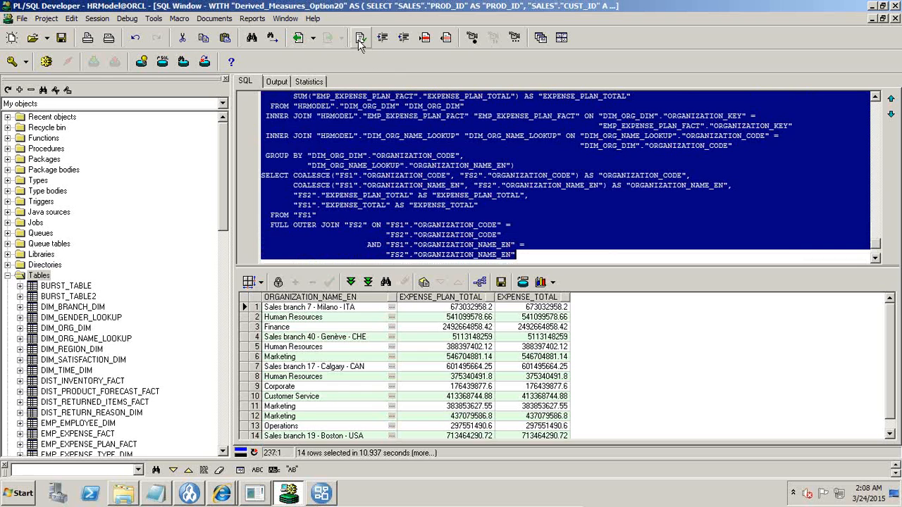
{"action": "left_click", "coordinate": [424, 136]}
{"action": "scroll", "coordinate": [425, 141], "scroll_direction": "up", "scroll_amount": 3}
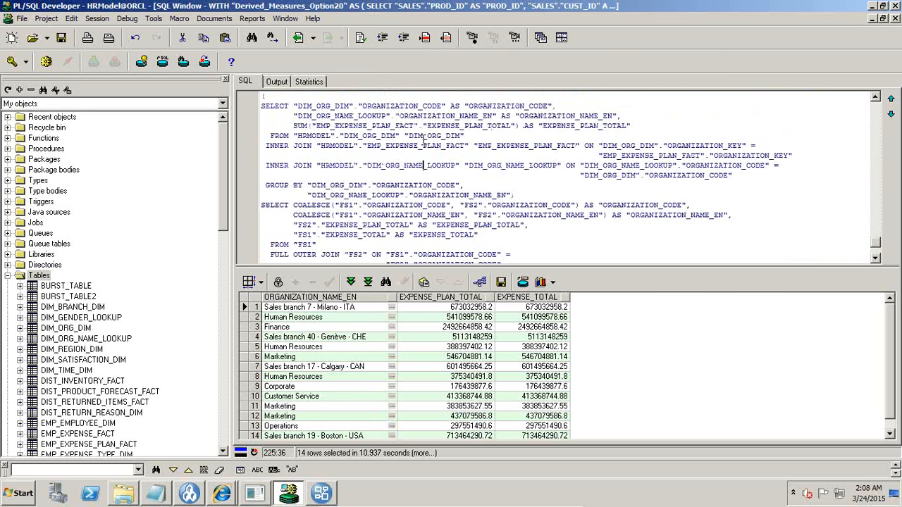
{"action": "scroll", "coordinate": [424, 141], "scroll_direction": "up", "scroll_amount": 1}
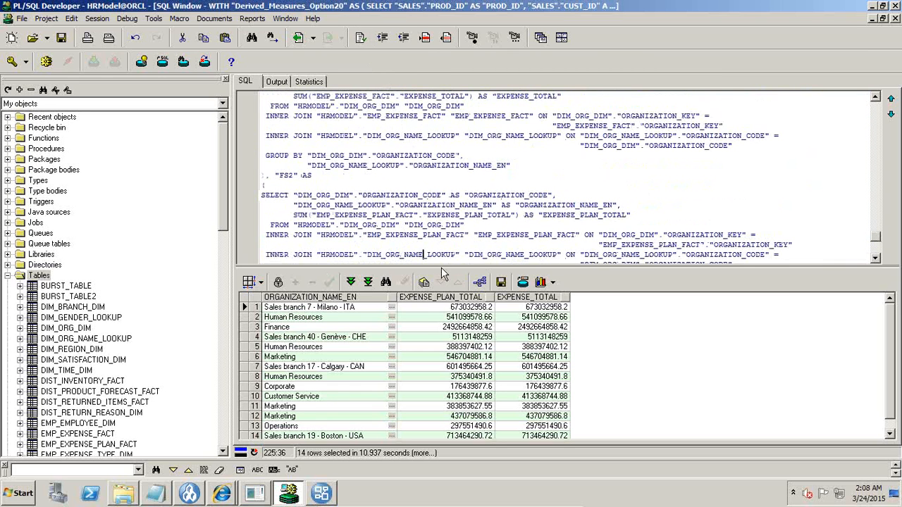
Enlarge the SQL editor area and examine the FS1 subquery's use of DIM_ORG_DIM and EMP_EXPENSE_FACT
{"action": "left_click_drag", "start_coordinate": [441, 267], "coordinate": [444, 339]}
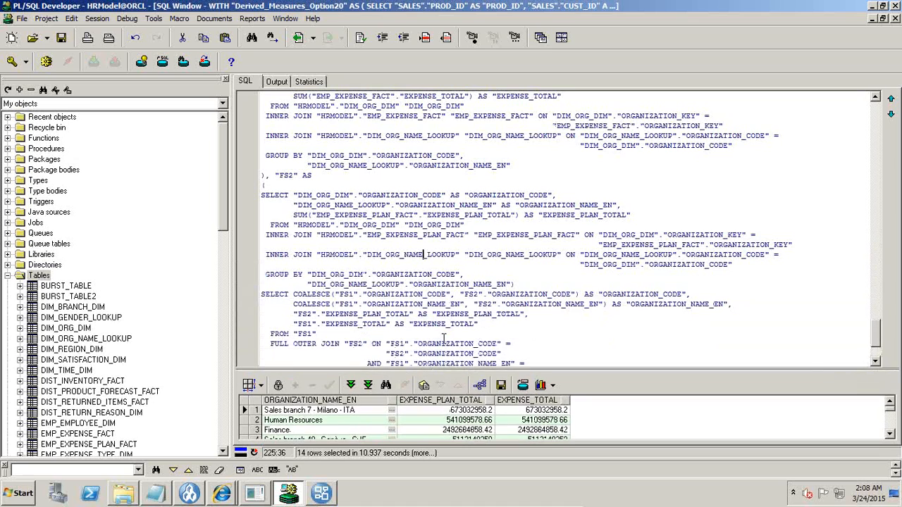
{"action": "scroll", "coordinate": [428, 284], "scroll_direction": "up", "scroll_amount": 3}
{"action": "scroll", "coordinate": [367, 236], "scroll_direction": "up", "scroll_amount": 2}
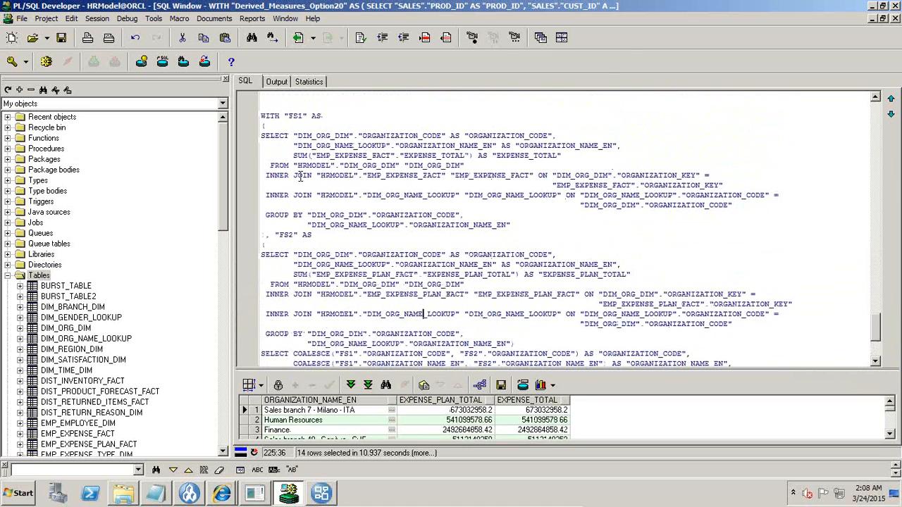
{"action": "left_click_drag", "start_coordinate": [262, 135], "coordinate": [314, 137]}
{"action": "left_click", "coordinate": [335, 156]}
{"action": "left_click_drag", "start_coordinate": [395, 165], "coordinate": [344, 165]}
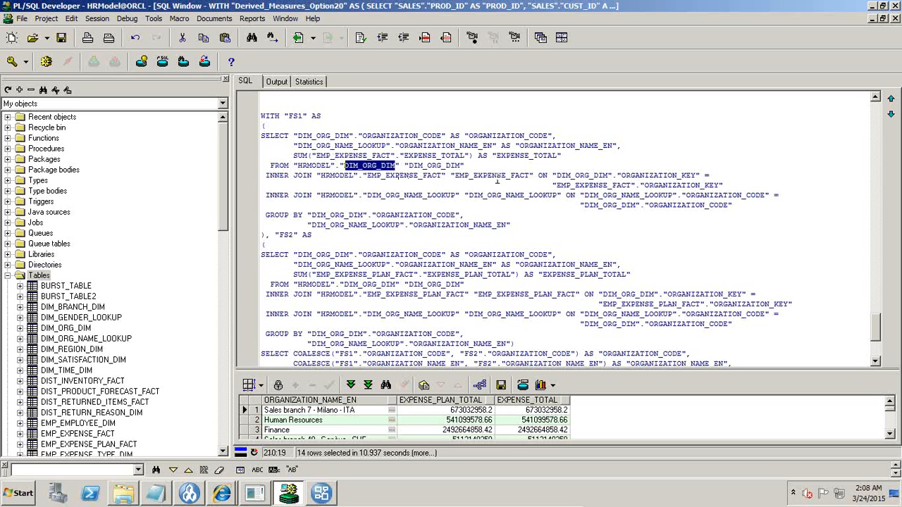
{"action": "left_click_drag", "start_coordinate": [442, 176], "coordinate": [368, 176]}
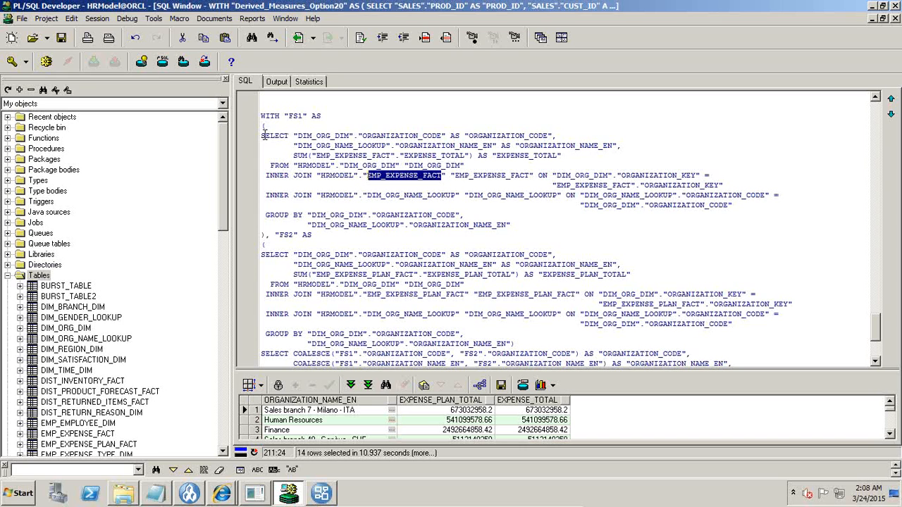
Run only the FS1 subquery, from its SELECT through the end of its GROUP BY
{"action": "left_click_drag", "start_coordinate": [270, 136], "coordinate": [261, 136]}
{"action": "left_click_drag", "start_coordinate": [340, 236], "coordinate": [308, 230]}
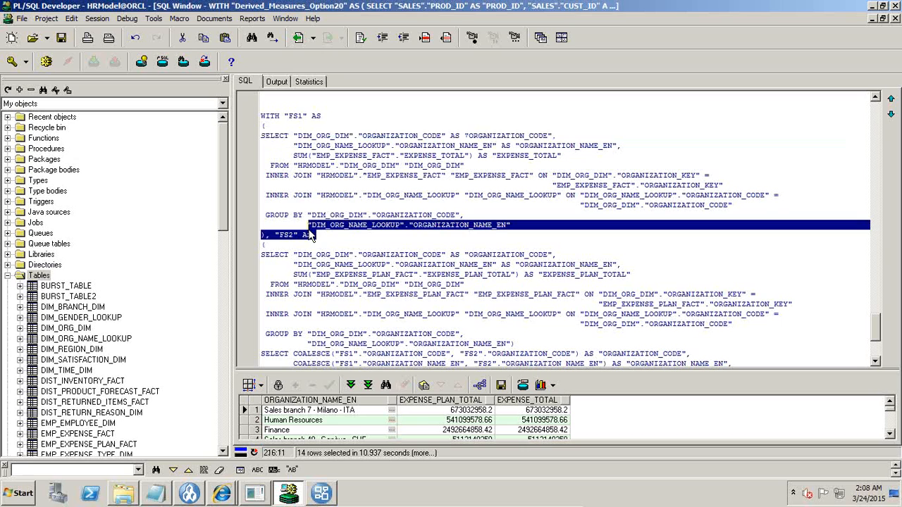
{"action": "left_click", "coordinate": [487, 218]}
{"action": "left_click_drag", "start_coordinate": [512, 226], "coordinate": [261, 136]}
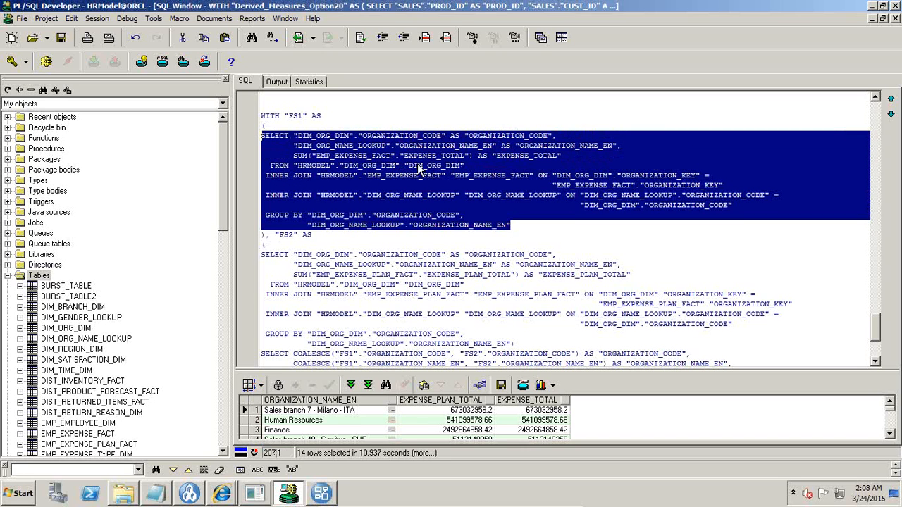
{"action": "key", "text": "F8"}
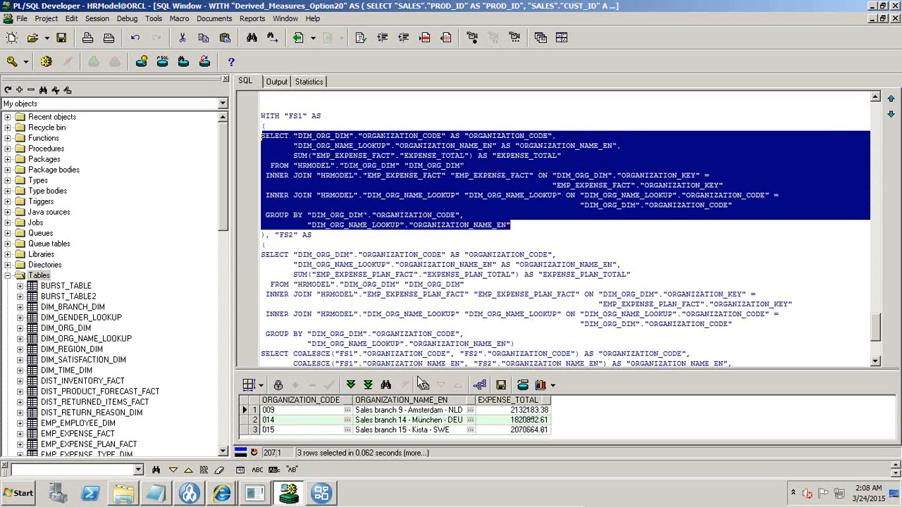
In the Notepad notes, add the line "Query#1 : Employee Actual Expenses" and start a "Query#2" line
{"action": "left_click", "coordinate": [162, 496]}
{"action": "type", "text": "Query#1"}
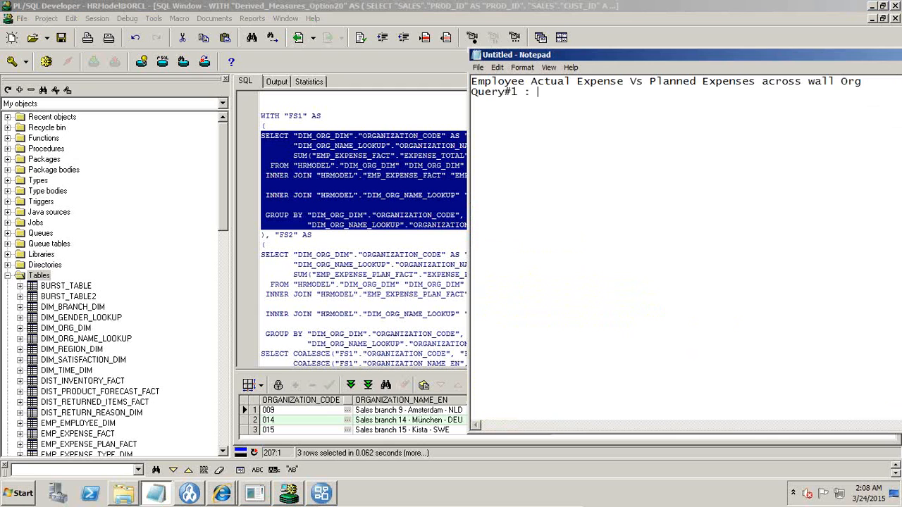
{"action": "type", "text": " : Expe"}
{"action": "key", "text": "BackSpace"}
{"action": "key", "text": "BackSpace"}
{"action": "type", "text": "mployee Actual Expenses "}
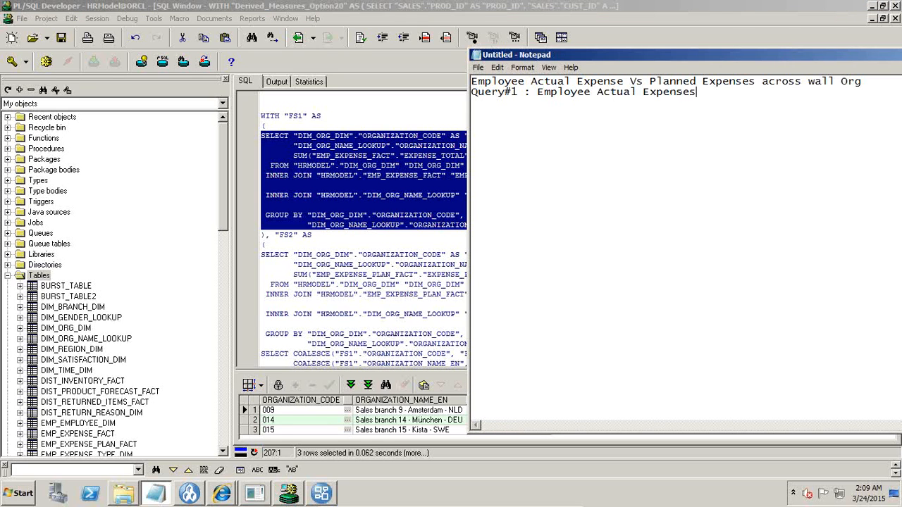
{"action": "type", "text": "Query#2"}
Back in PL/SQL Developer, review the FS2 joins to EMP_EXPENSE_PLAN_FACT and DIM_ORG_NAME_LOOKUP and run only the FS2 subquery
{"action": "left_click", "coordinate": [200, 6]}
{"action": "left_click_drag", "start_coordinate": [299, 235], "coordinate": [275, 235]}
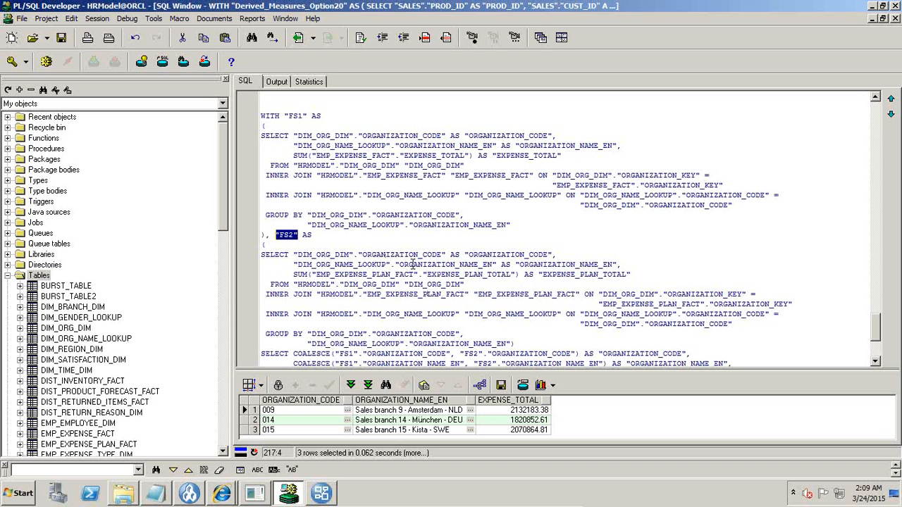
{"action": "scroll", "coordinate": [413, 265], "scroll_direction": "down", "scroll_amount": 1}
{"action": "left_click_drag", "start_coordinate": [365, 265], "coordinate": [463, 255]}
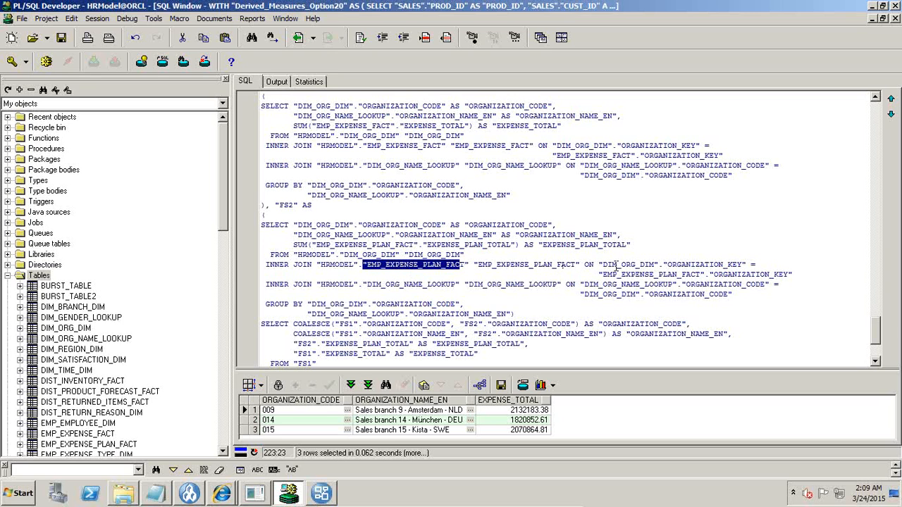
{"action": "left_click_drag", "start_coordinate": [612, 265], "coordinate": [742, 264]}
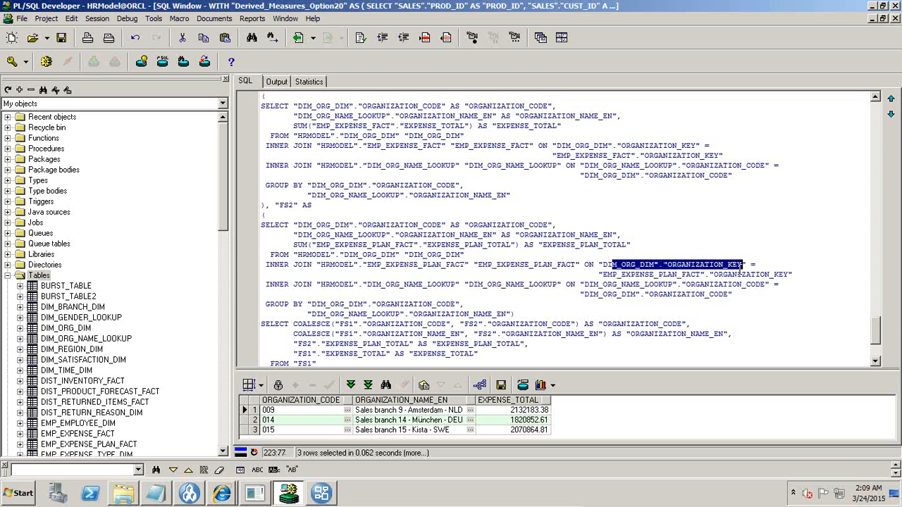
{"action": "left_click_drag", "start_coordinate": [321, 285], "coordinate": [710, 285]}
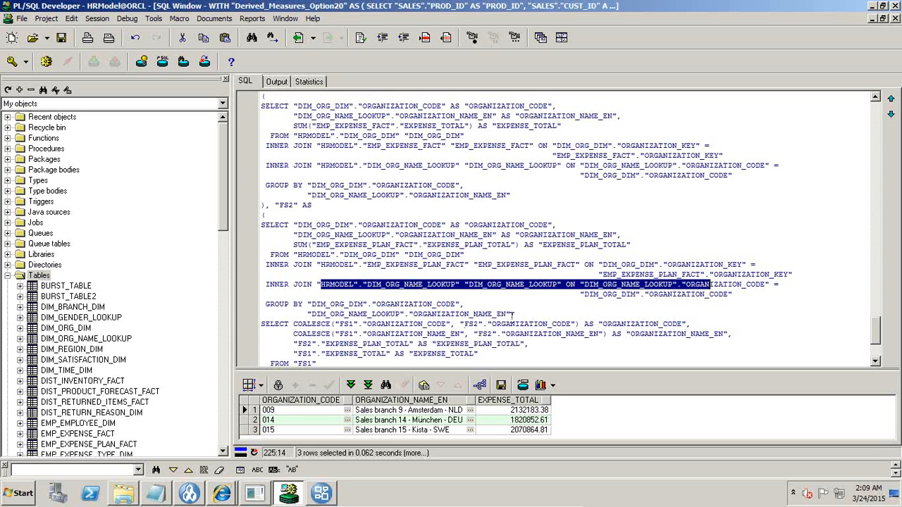
{"action": "left_click_drag", "start_coordinate": [513, 315], "coordinate": [257, 229]}
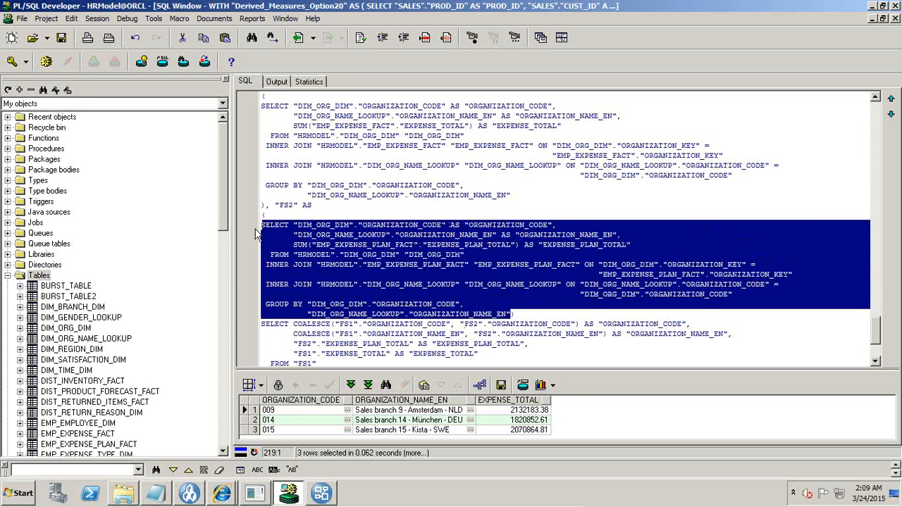
{"action": "key", "text": "F8"}
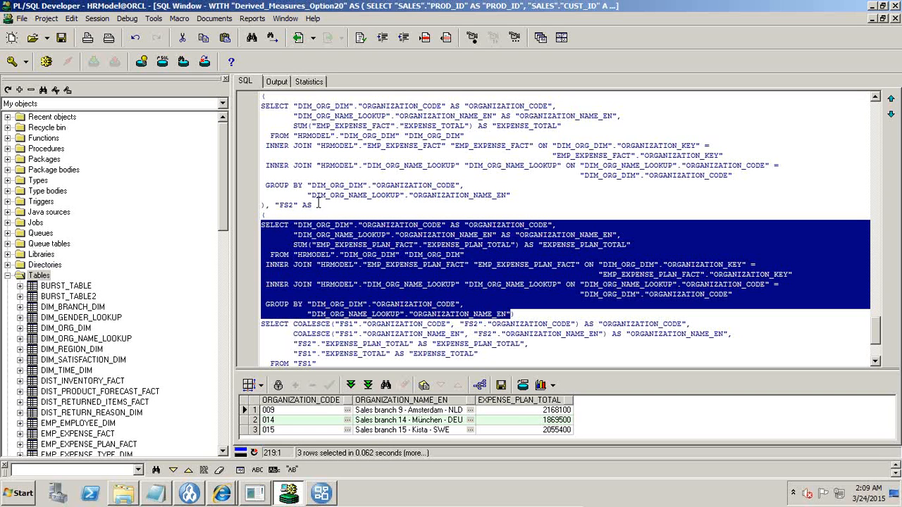
Run only the FS1 subquery again and select all of its result rows for copying
{"action": "left_click_drag", "start_coordinate": [512, 197], "coordinate": [215, 107]}
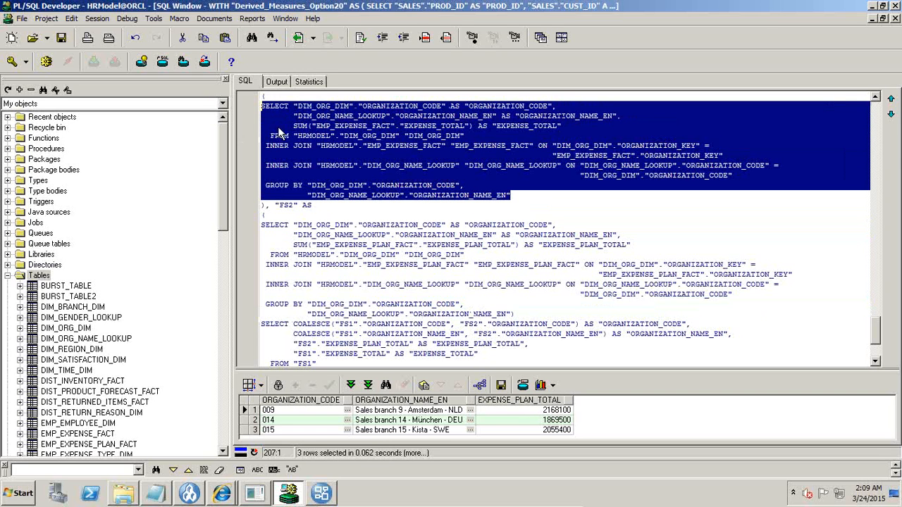
{"action": "key", "text": "F8"}
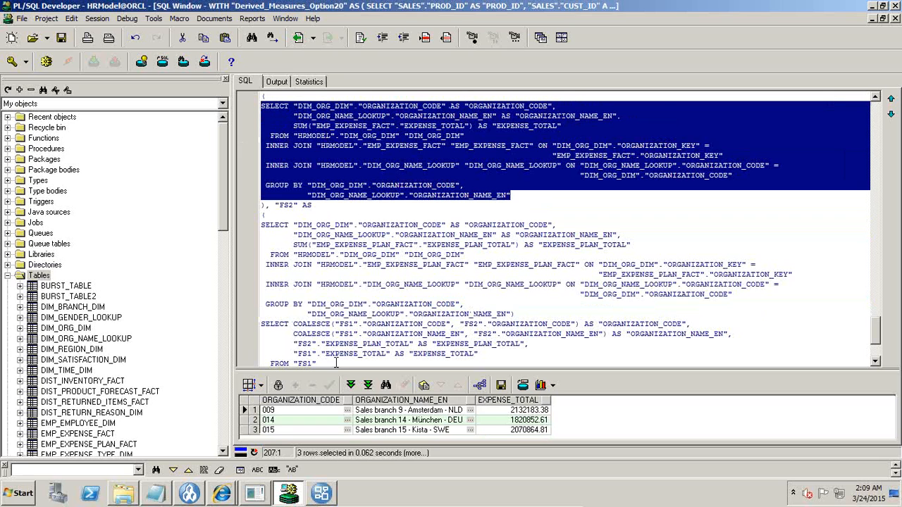
{"action": "left_click", "coordinate": [245, 401]}
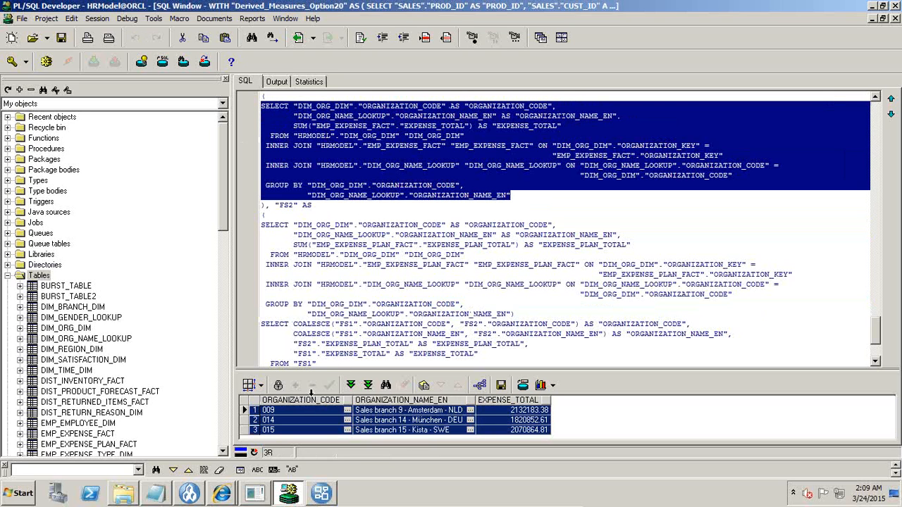
Open a new Excel workbook, paste the actual expense rows starting at cell A1, and fit column C to its text
{"action": "left_click", "coordinate": [24, 493]}
{"action": "left_click", "coordinate": [76, 368]}
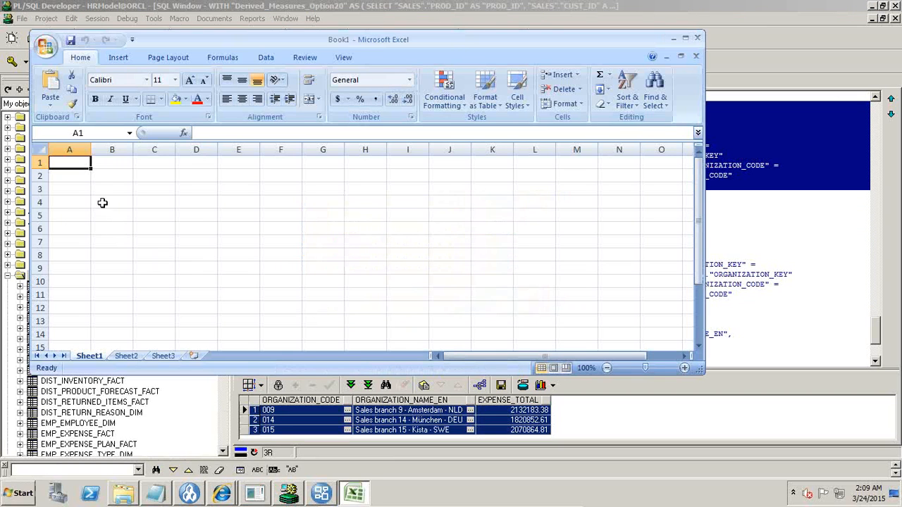
{"action": "type", "text": "1\t009\tSales branch 9 - Amsterdam - NLD\t2132183.38 2\t014\tSales branch 14 - München - DEU\t1820852.61 3\t015\tSales branch 15 - Kista - SWE\t2070864.81"}
{"action": "left_click", "coordinate": [212, 231]}
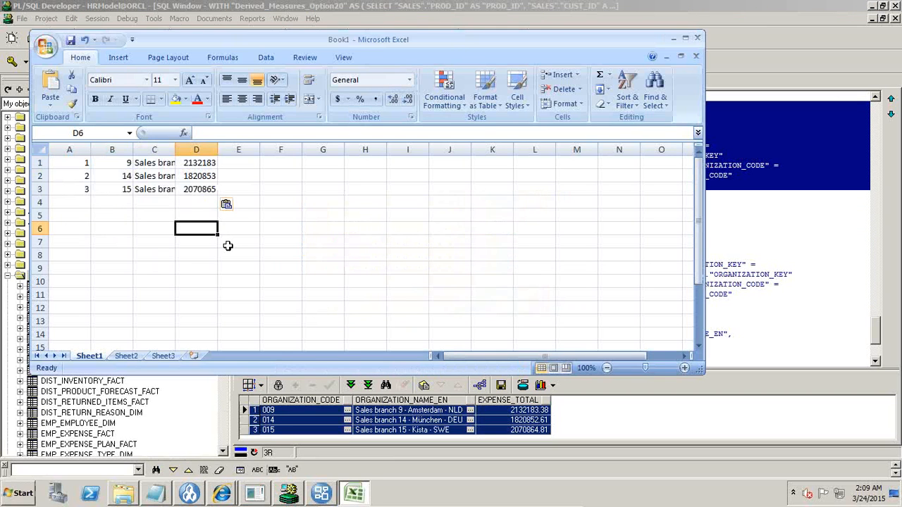
{"action": "double_click", "coordinate": [176, 150]}
Run only the FS2 subquery in PL/SQL Developer and paste its result rows into the Excel sheet starting at cell A5
{"action": "left_click", "coordinate": [77, 216]}
{"action": "key", "text": "alt+Tab"}
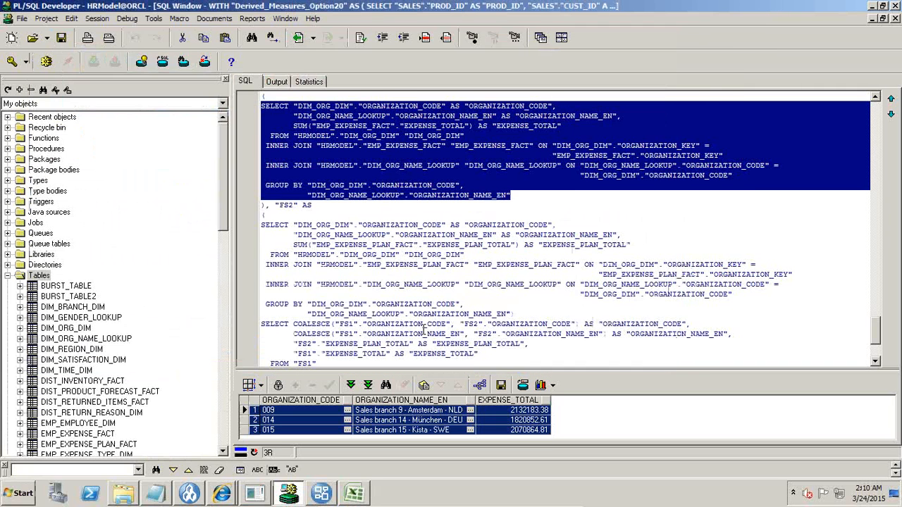
{"action": "left_click_drag", "start_coordinate": [262, 220], "coordinate": [512, 314]}
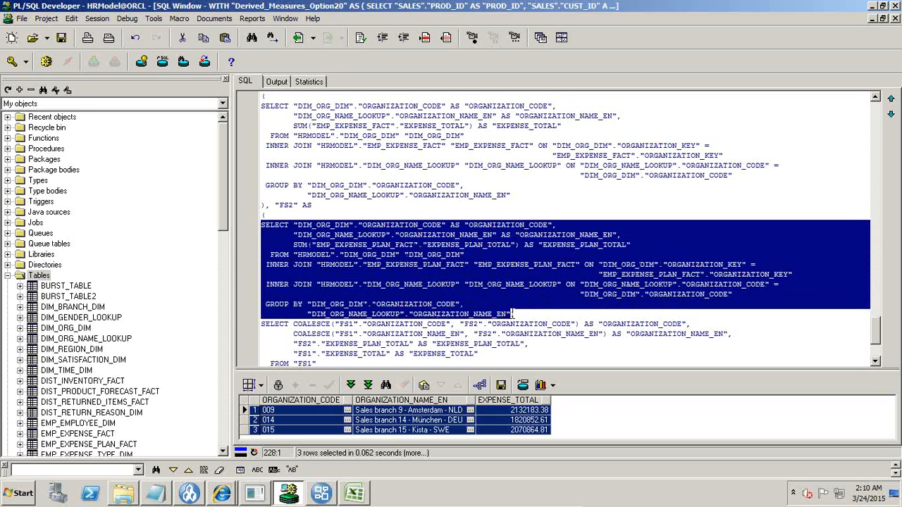
{"action": "key", "text": "F8"}
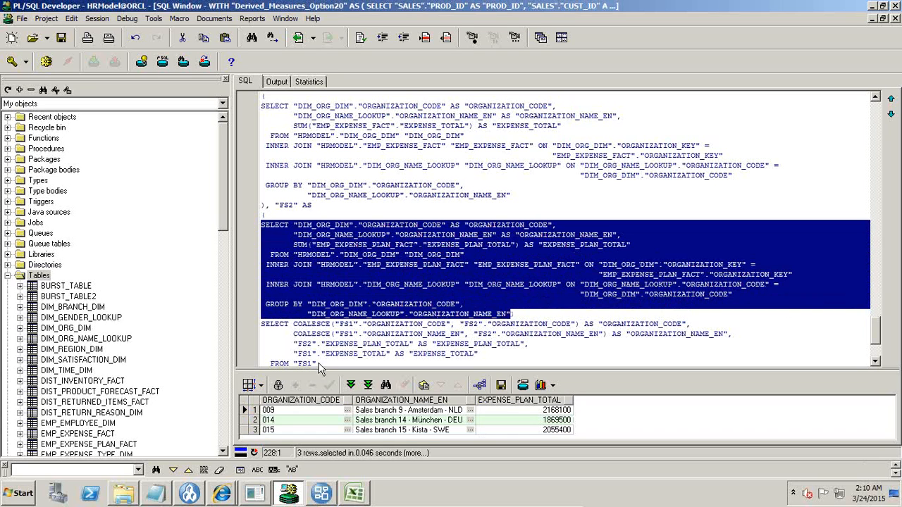
{"action": "left_click", "coordinate": [244, 401]}
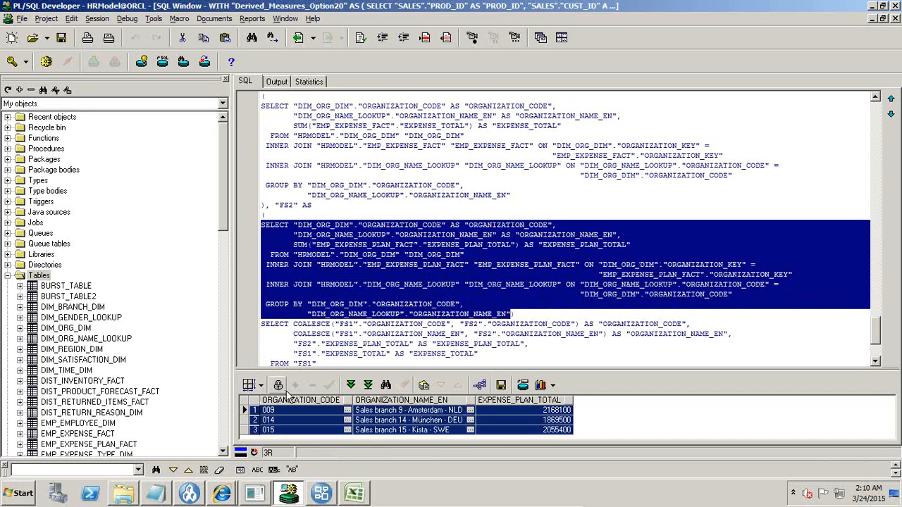
{"action": "key", "text": "ctrl+c"}
{"action": "key", "text": "alt+Tab"}
{"action": "key", "text": "ctrl+v"}
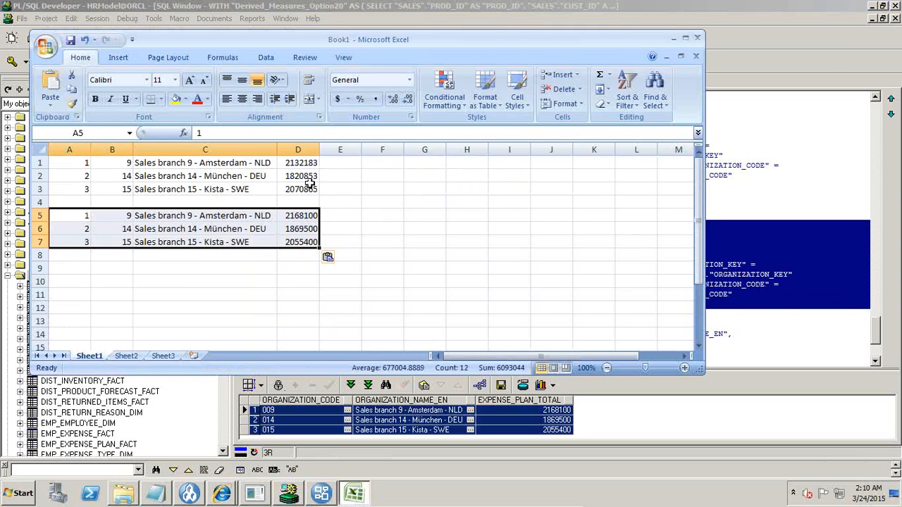
Insert a blank row above the first block of results and enter the heading "Actual" in cell D1
{"action": "left_click", "coordinate": [310, 184]}
{"action": "left_click", "coordinate": [40, 163]}
{"action": "right_click", "coordinate": [42, 164]}
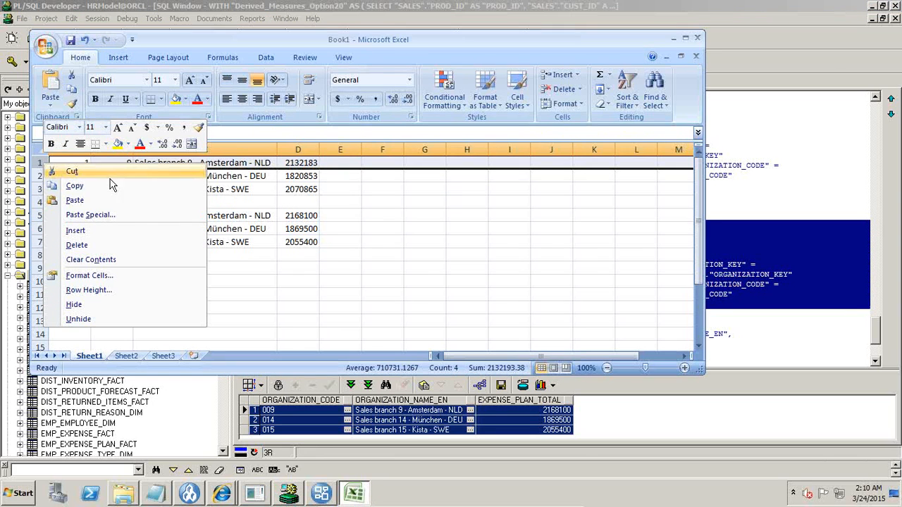
{"action": "left_click", "coordinate": [111, 234]}
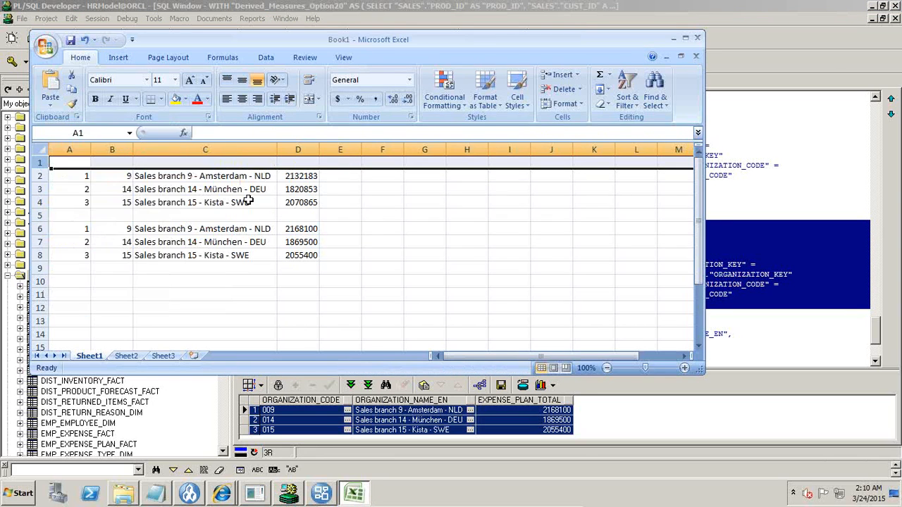
{"action": "left_click", "coordinate": [299, 166]}
{"action": "type", "text": "Actual"}
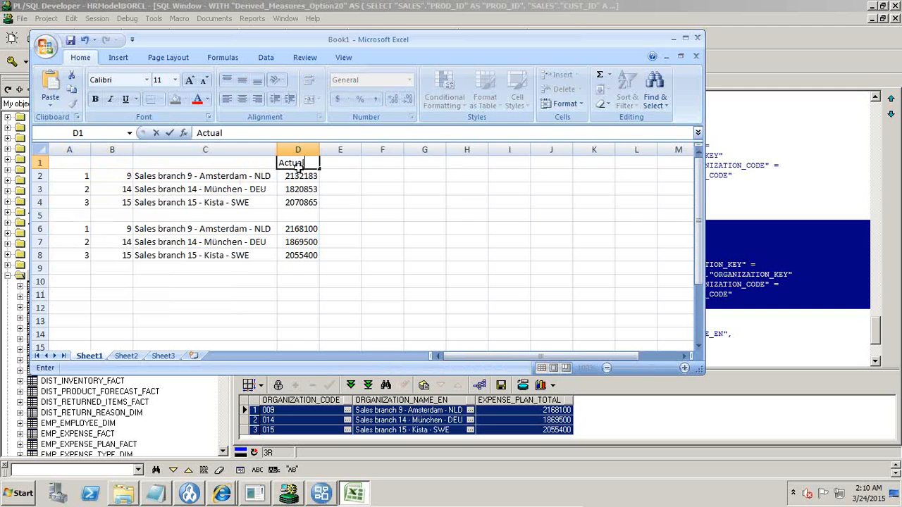
{"action": "key", "text": "Return"}
Insert another blank row at row 5 and enter the heading "Planned Expense" in cell D6 above the second block
{"action": "key", "text": "Down"}
{"action": "key", "text": "Down"}
{"action": "key", "text": "Down"}
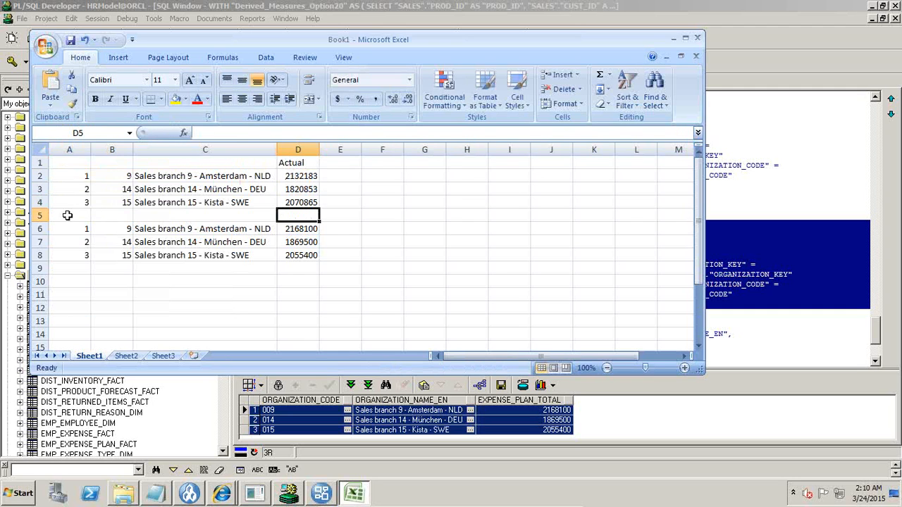
{"action": "right_click", "coordinate": [39, 215]}
{"action": "left_click", "coordinate": [97, 286]}
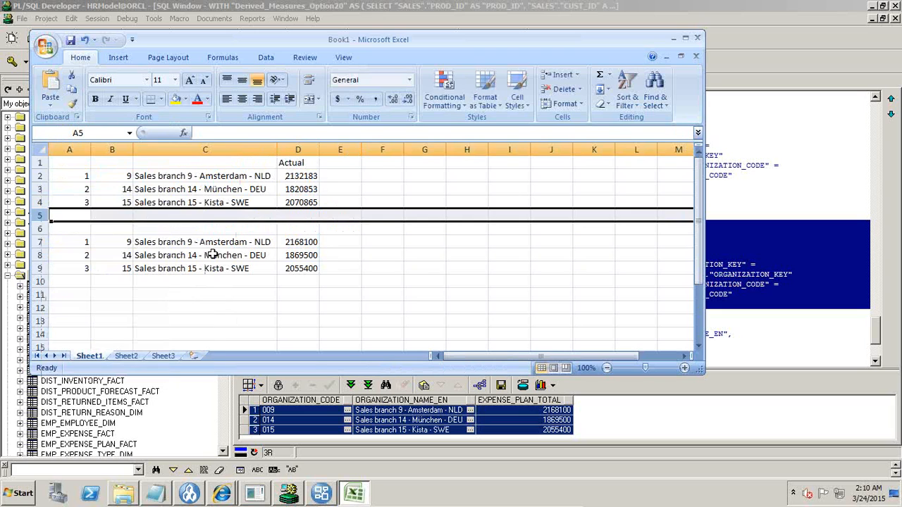
{"action": "left_click", "coordinate": [298, 228]}
{"action": "type", "text": "Plann"}
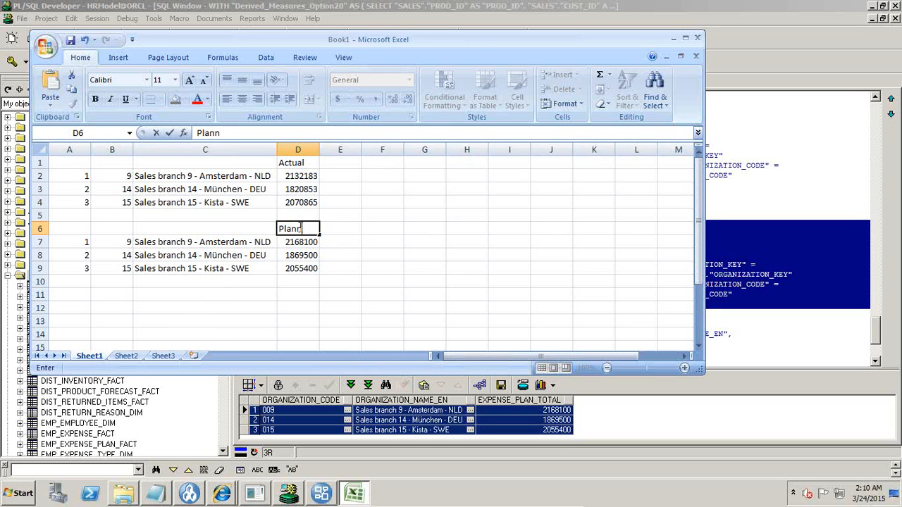
{"action": "type", "text": "ed Expense"}
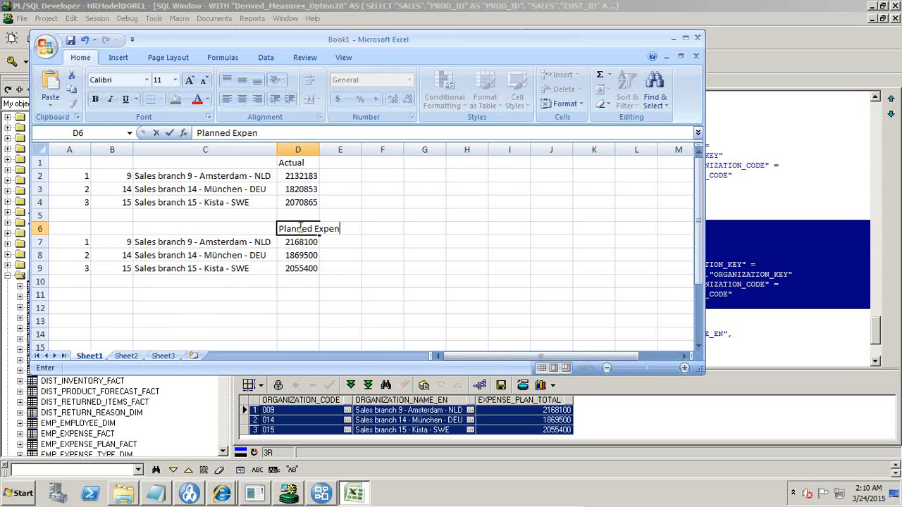
{"action": "key", "text": "Return"}
{"action": "left_click", "coordinate": [299, 228]}
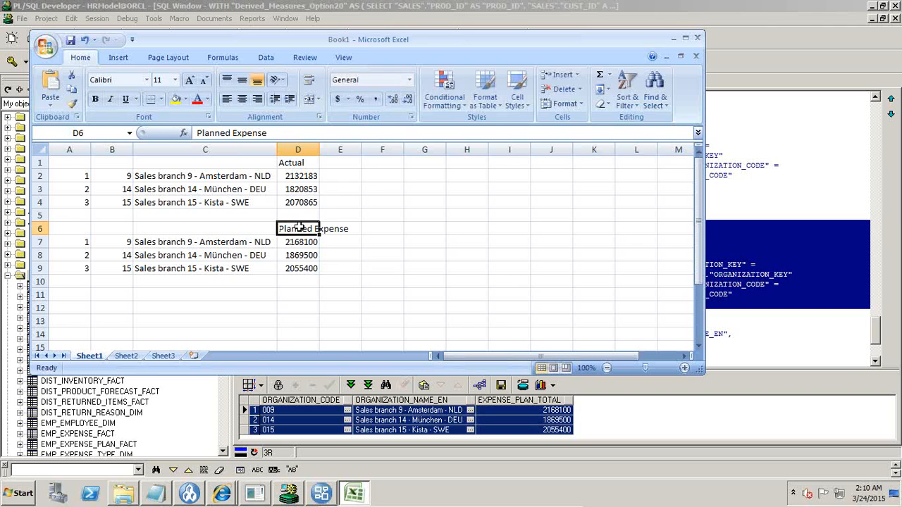
Back in PL/SQL Developer, examine how the final SELECT combines FS1 and FS2 through the FULL OUTER JOIN on organization code and name
{"action": "key", "text": "alt+Tab"}
{"action": "left_click", "coordinate": [454, 346]}
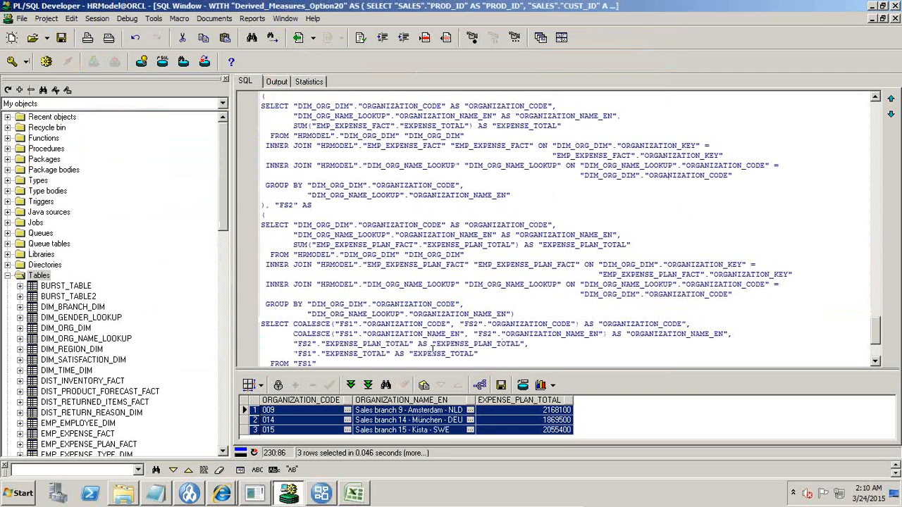
{"action": "scroll", "coordinate": [433, 350], "scroll_direction": "down", "scroll_amount": 2}
{"action": "left_click_drag", "start_coordinate": [270, 314], "coordinate": [344, 317]}
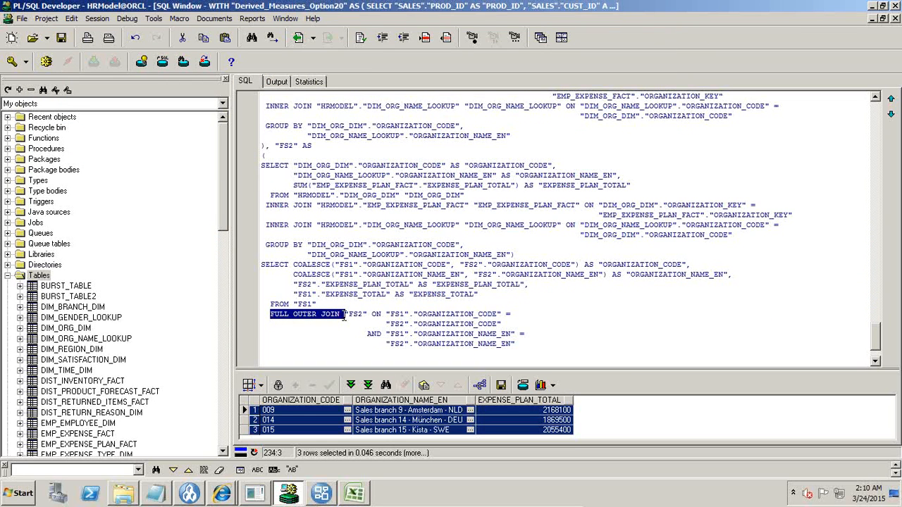
{"action": "left_click_drag", "start_coordinate": [299, 146], "coordinate": [275, 146]}
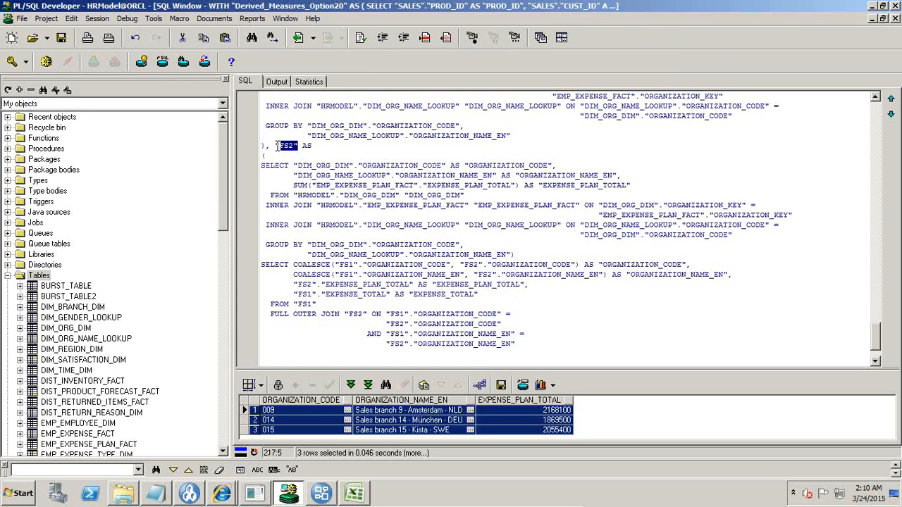
{"action": "scroll", "coordinate": [313, 158], "scroll_direction": "up", "scroll_amount": 2}
{"action": "scroll", "coordinate": [313, 158], "scroll_direction": "up", "scroll_amount": 2}
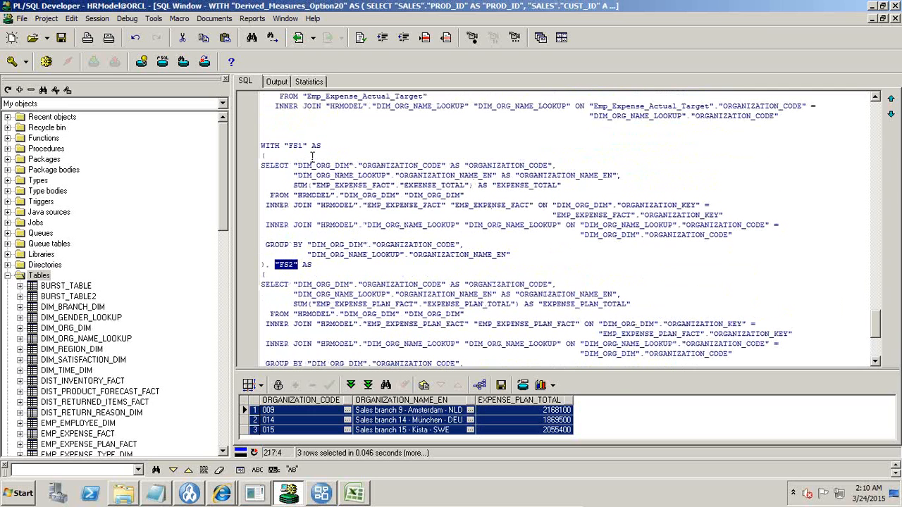
{"action": "left_click_drag", "start_coordinate": [307, 146], "coordinate": [279, 146]}
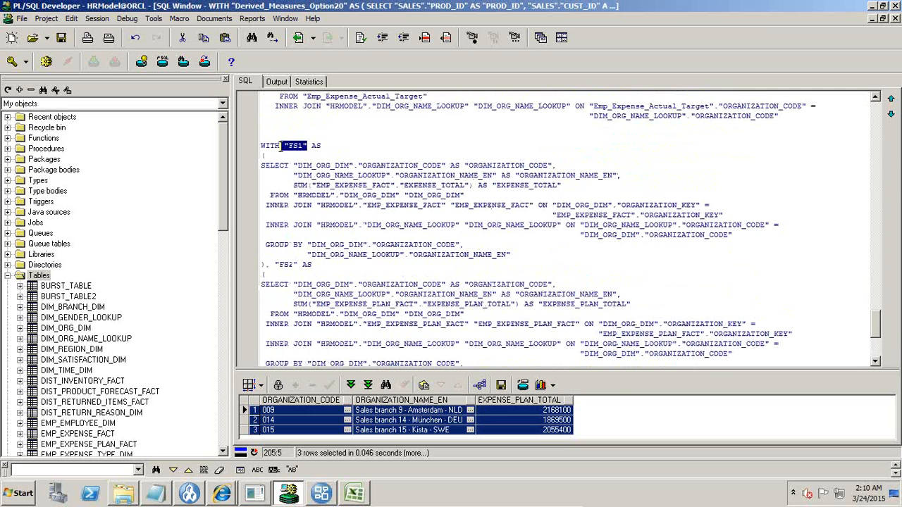
{"action": "scroll", "coordinate": [333, 188], "scroll_direction": "down", "scroll_amount": 3}
{"action": "scroll", "coordinate": [375, 287], "scroll_direction": "down", "scroll_amount": 2}
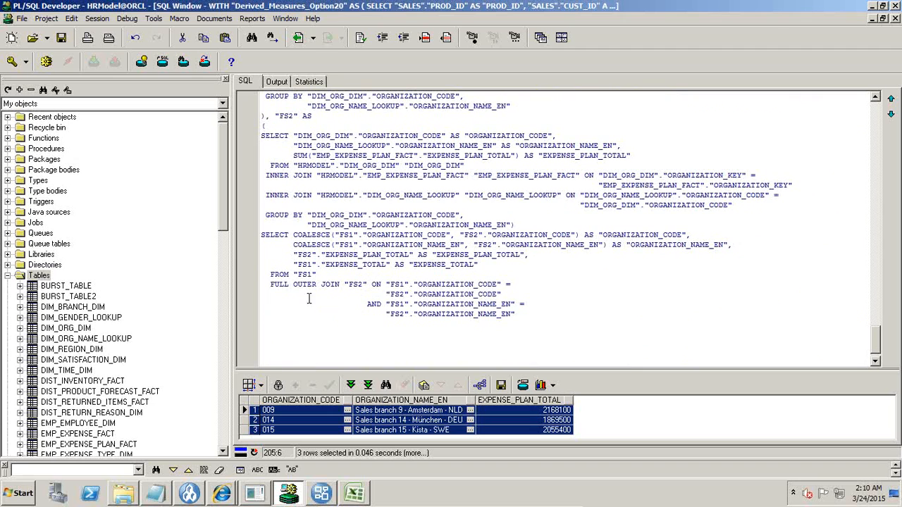
{"action": "left_click_drag", "start_coordinate": [270, 284], "coordinate": [392, 284]}
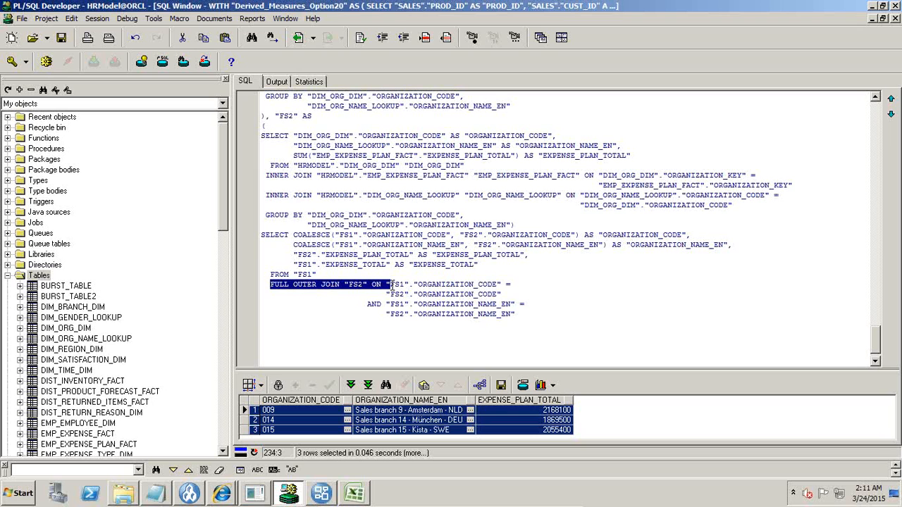
Switch to Cognos Framework Manager and review the two expense fact tables, FIN_ACCOUNT_DIM and DIM_ORG_DIM in the Emp_Actual_Planned_Expense diagram
{"action": "left_click", "coordinate": [324, 494]}
{"action": "left_click", "coordinate": [681, 372]}
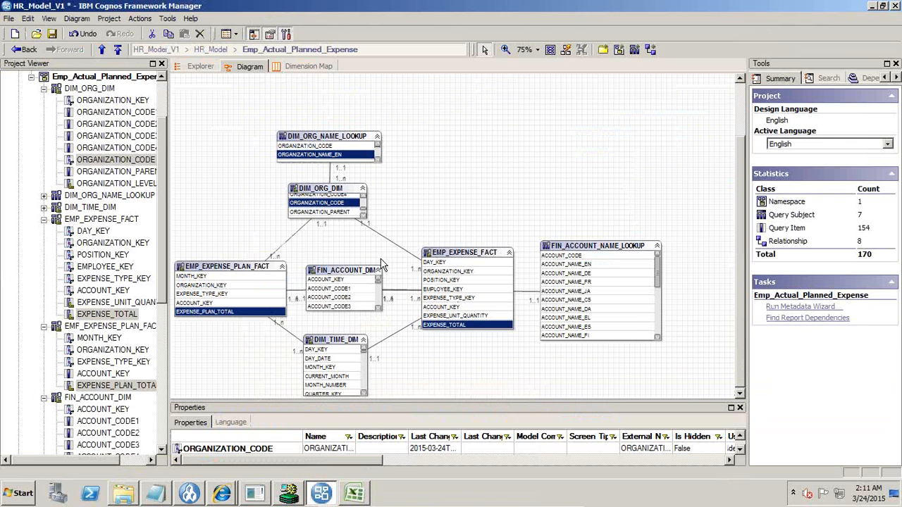
{"action": "left_click", "coordinate": [547, 215]}
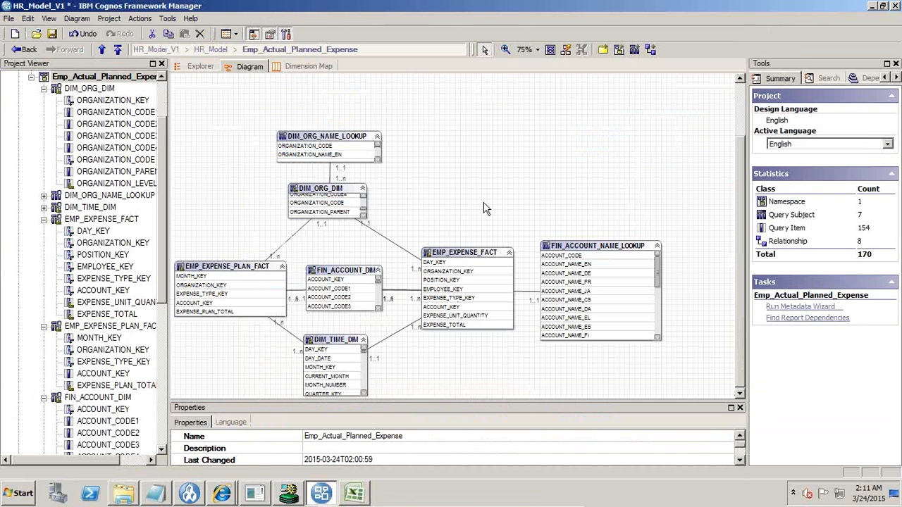
{"action": "left_click", "coordinate": [220, 275]}
{"action": "left_click", "coordinate": [481, 257]}
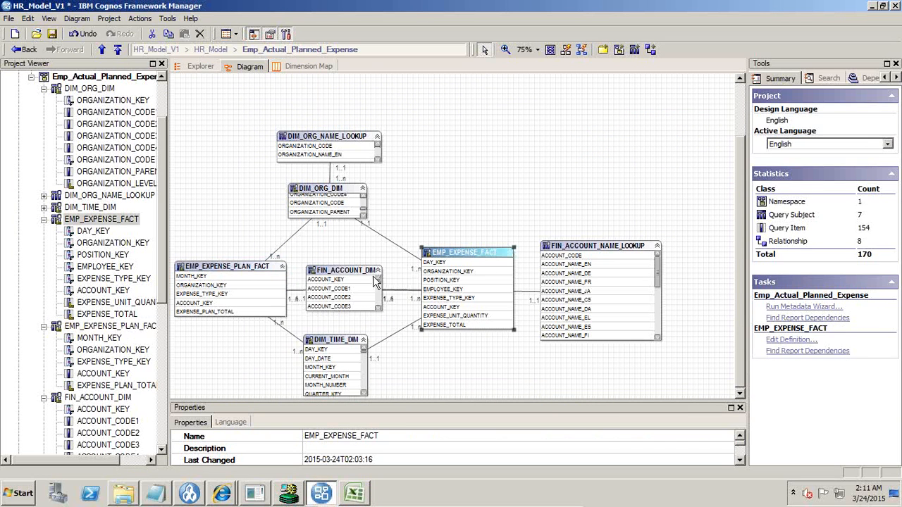
{"action": "left_click", "coordinate": [356, 279]}
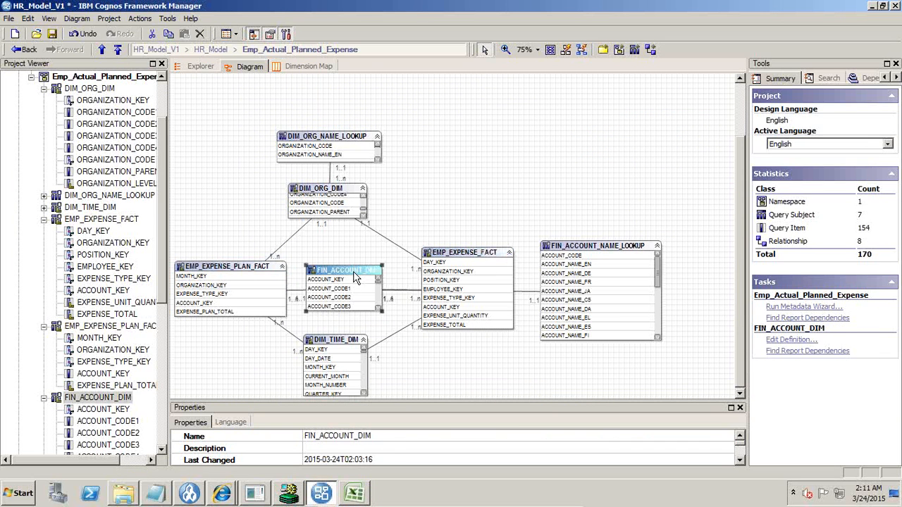
{"action": "left_click", "coordinate": [334, 192]}
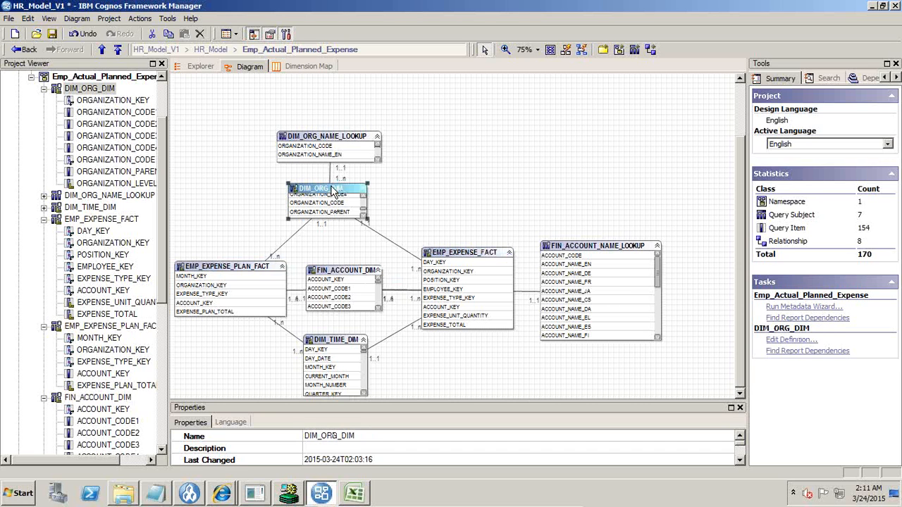
Start a new query subject under Emp_Actual_Planned_Expense named "Fact_Employees_Actual_Target_Expense", defined from Data Source (Tables and Columns)
{"action": "left_click", "coordinate": [31, 76]}
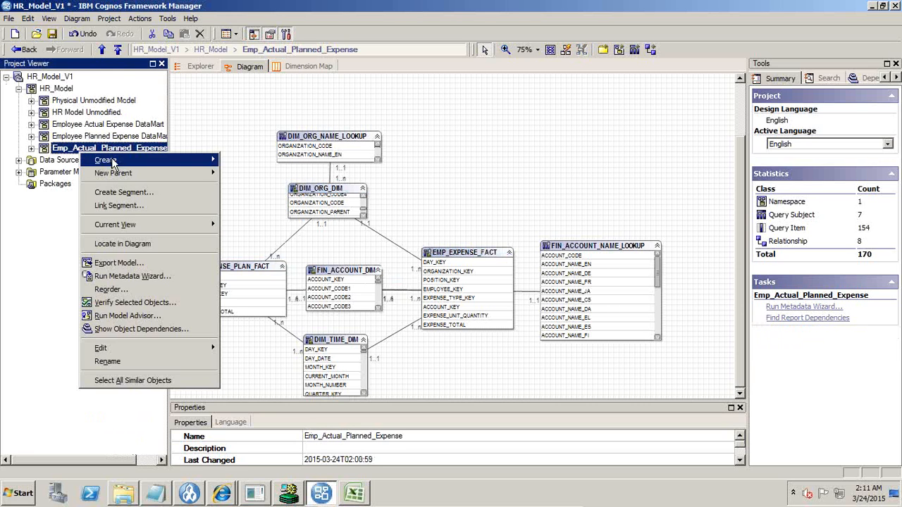
{"action": "mouse_move", "coordinate": [135, 162]}
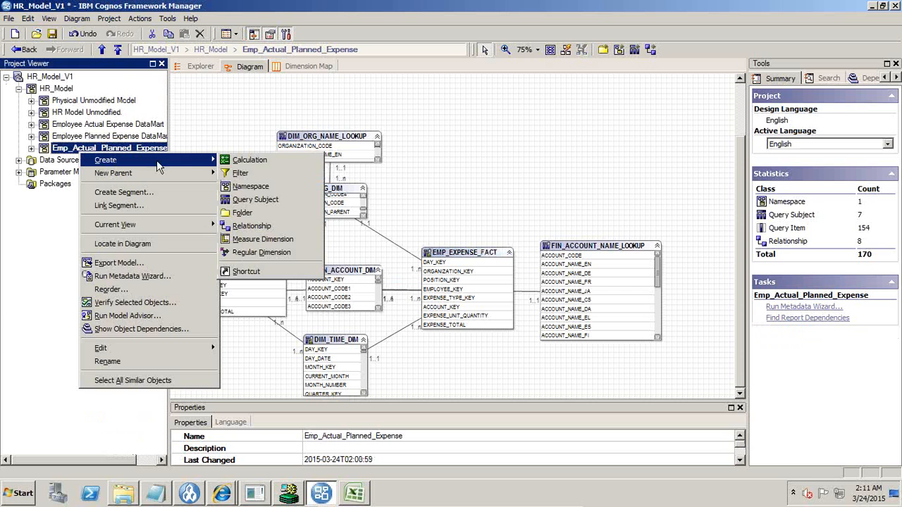
{"action": "left_click", "coordinate": [277, 200]}
{"action": "left_click_drag", "start_coordinate": [373, 137], "coordinate": [526, 134]}
{"action": "type", "text": "Fact"}
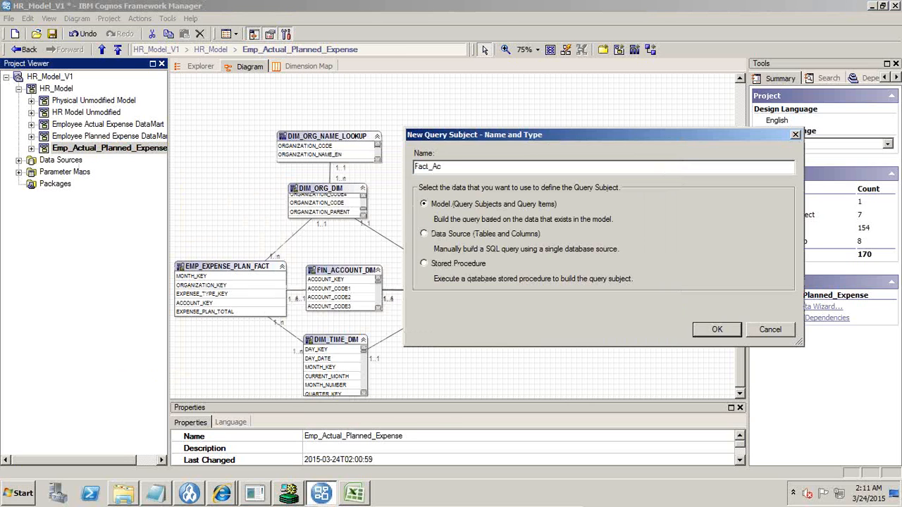
{"action": "type", "text": "_Employees_Actual_Target_Expena"}
{"action": "left_click", "coordinate": [441, 236]}
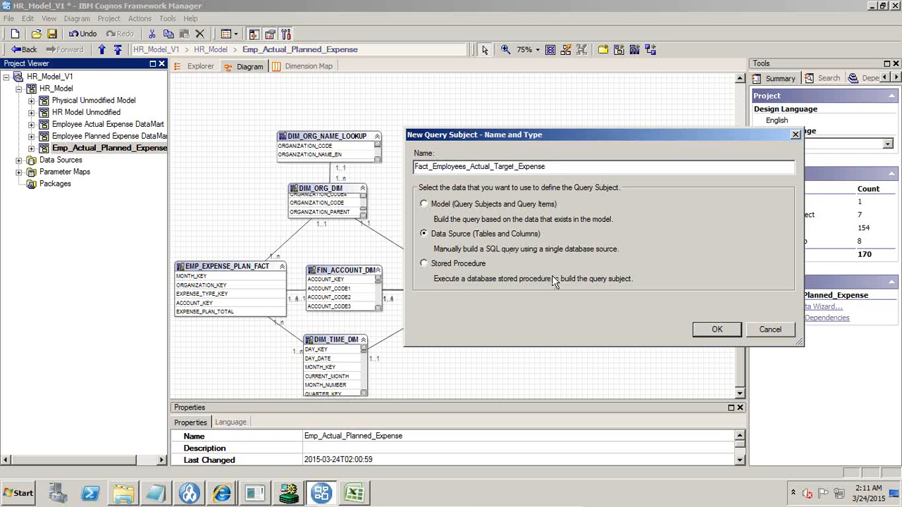
{"action": "left_click", "coordinate": [714, 329]}
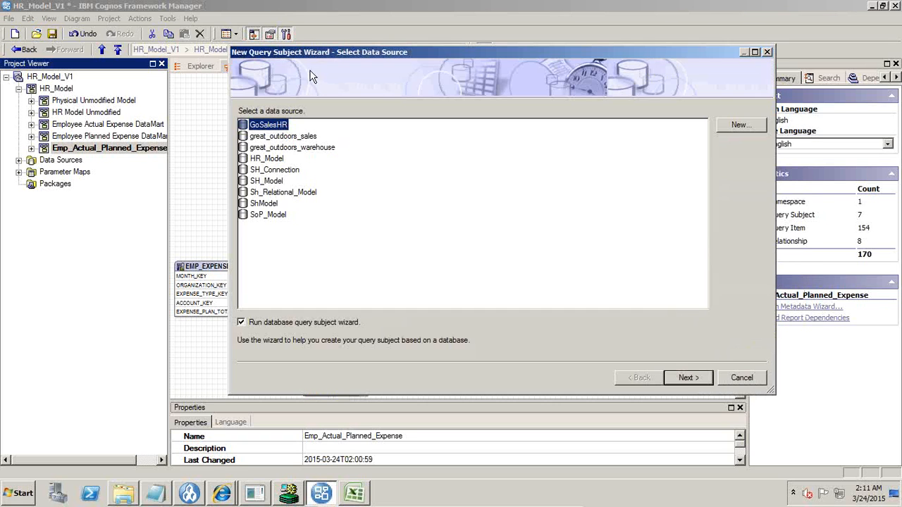
{"action": "left_click", "coordinate": [262, 181]}
{"action": "left_click", "coordinate": [273, 159]}
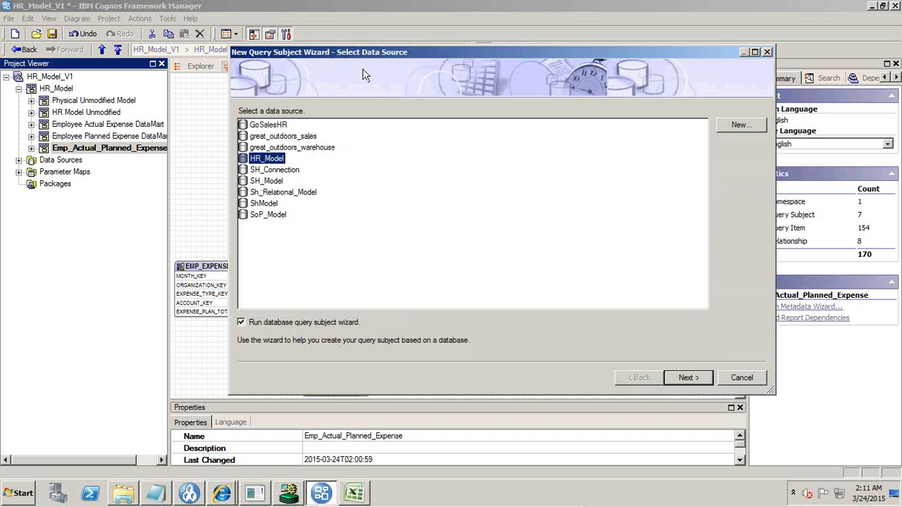
{"action": "left_click_drag", "start_coordinate": [362, 52], "coordinate": [509, 45]}
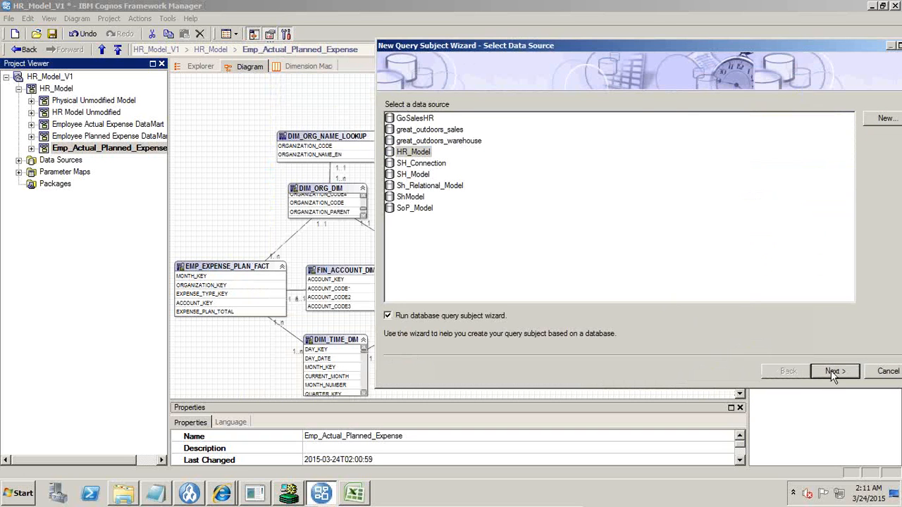
{"action": "left_click", "coordinate": [832, 371]}
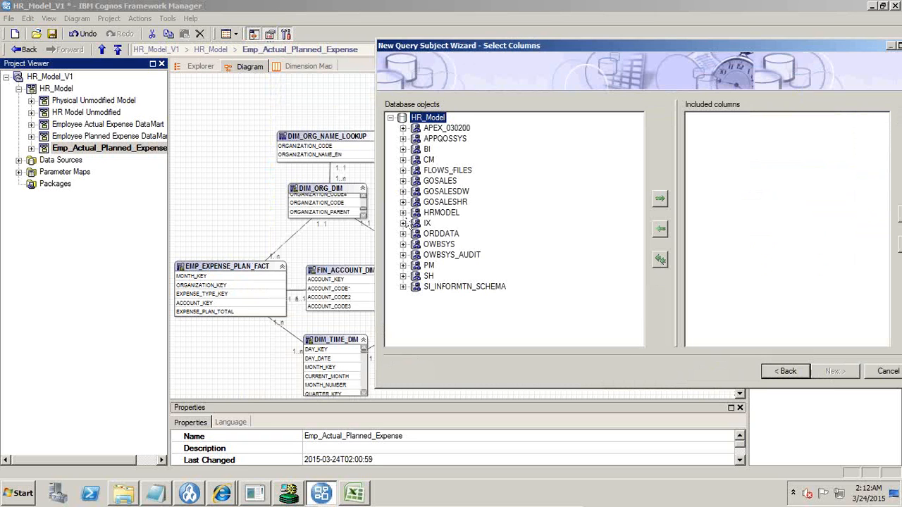
{"action": "left_click", "coordinate": [403, 213]}
{"action": "left_click", "coordinate": [416, 224]}
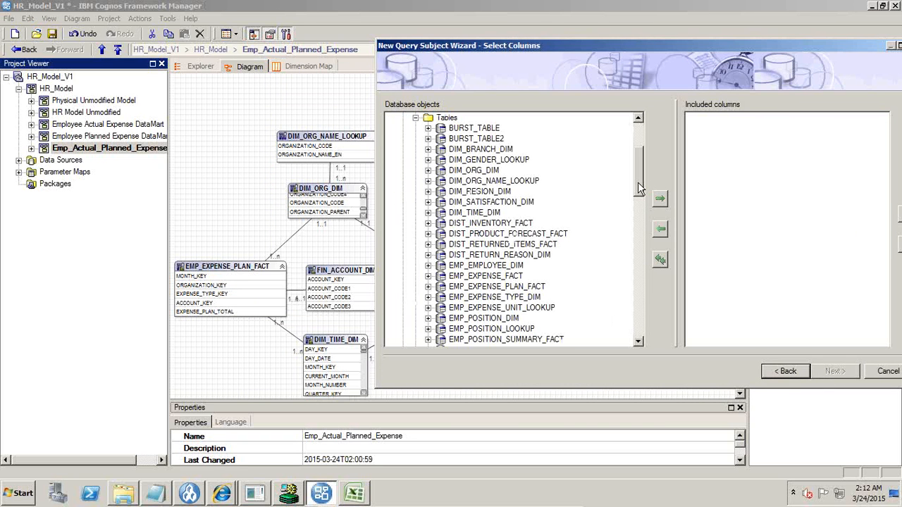
{"action": "left_click_drag", "start_coordinate": [639, 191], "coordinate": [640, 205]}
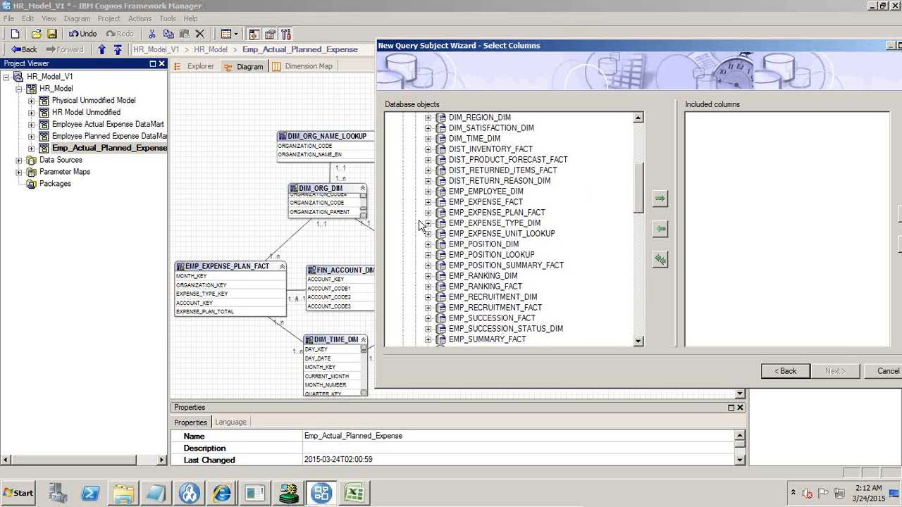
{"action": "left_click", "coordinate": [427, 202]}
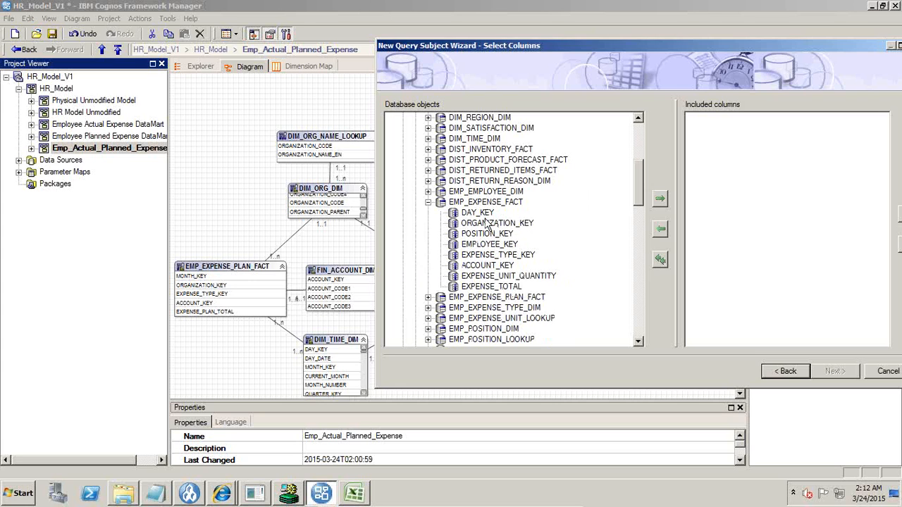
{"action": "left_click", "coordinate": [484, 213]}
{"action": "left_click", "coordinate": [487, 289], "text": "shift"}
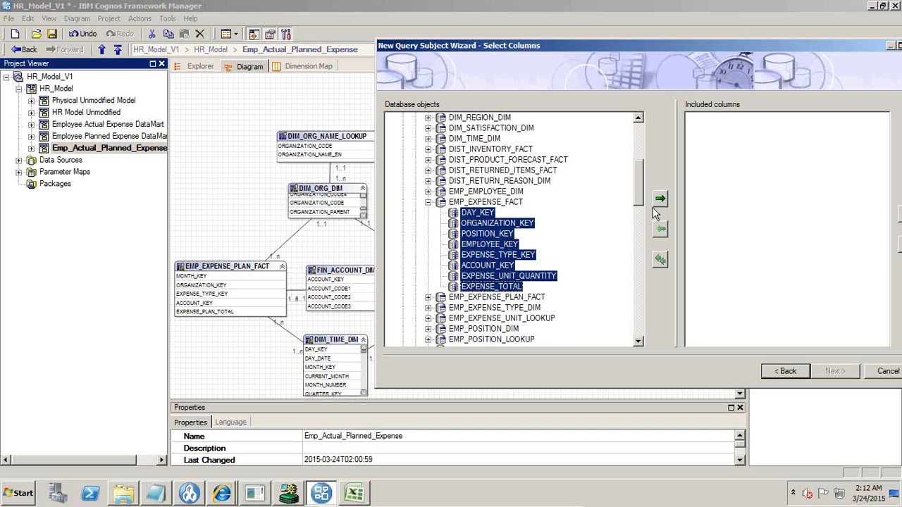
{"action": "left_click_drag", "start_coordinate": [620, 41], "coordinate": [452, 22]}
{"action": "left_click", "coordinate": [719, 349]}
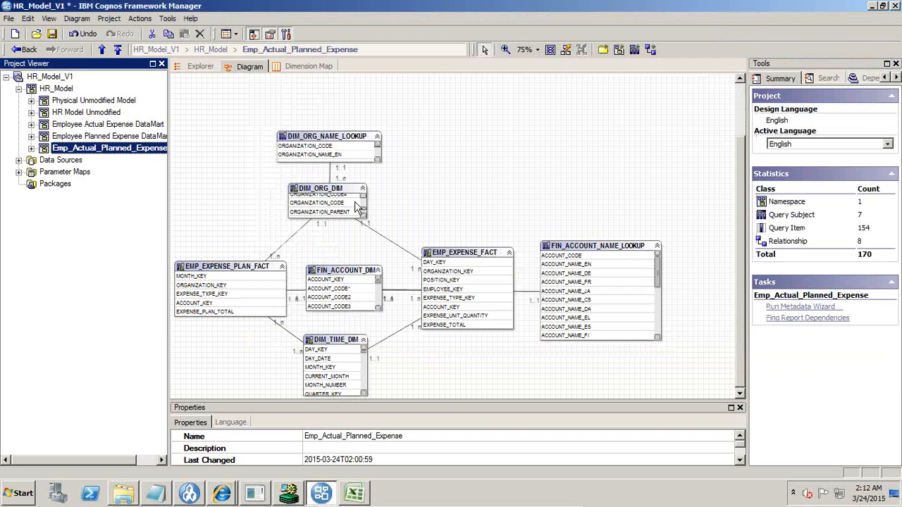
Start a new query subject under Emp_Actual_Planned_Expense, named "Emp_Actual_Planned_Expense" and defined from Data Source (Tables and Columns)
{"action": "right_click", "coordinate": [110, 151]}
{"action": "mouse_move", "coordinate": [133, 160]}
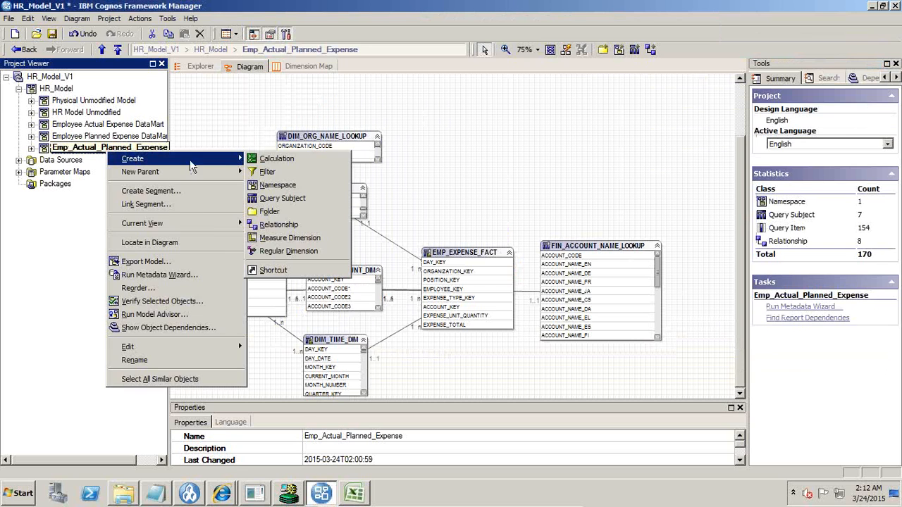
{"action": "left_click", "coordinate": [281, 199]}
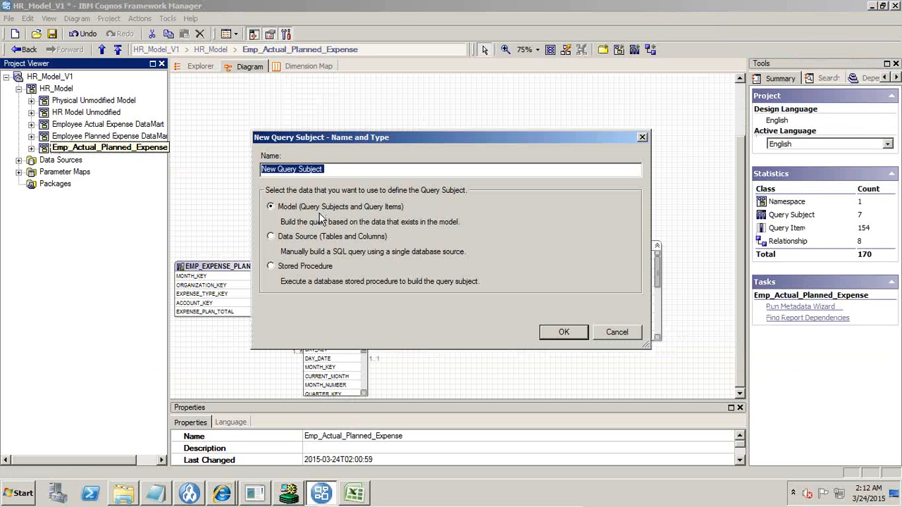
{"action": "left_click", "coordinate": [271, 238]}
{"action": "left_click_drag", "start_coordinate": [353, 171], "coordinate": [243, 176]}
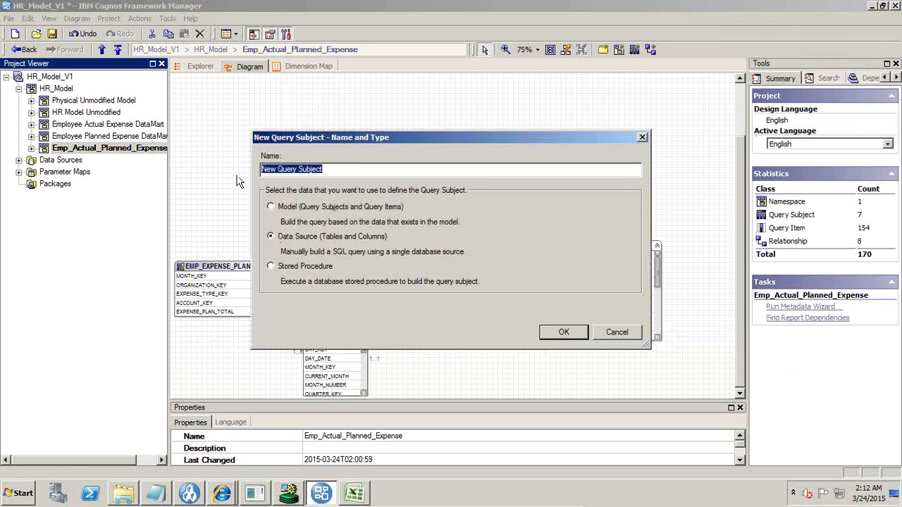
{"action": "type", "text": "Emp_Actual_Planned_Expenses"}
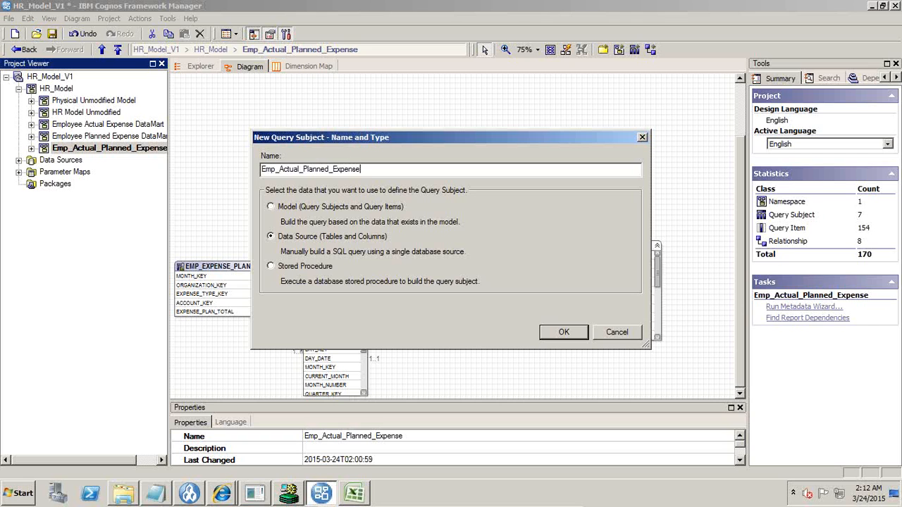
{"action": "left_click", "coordinate": [553, 337]}
Choose HR_Model as the query subject's data source and expand the tables of the HRMODEL schema
{"action": "left_click", "coordinate": [259, 153]}
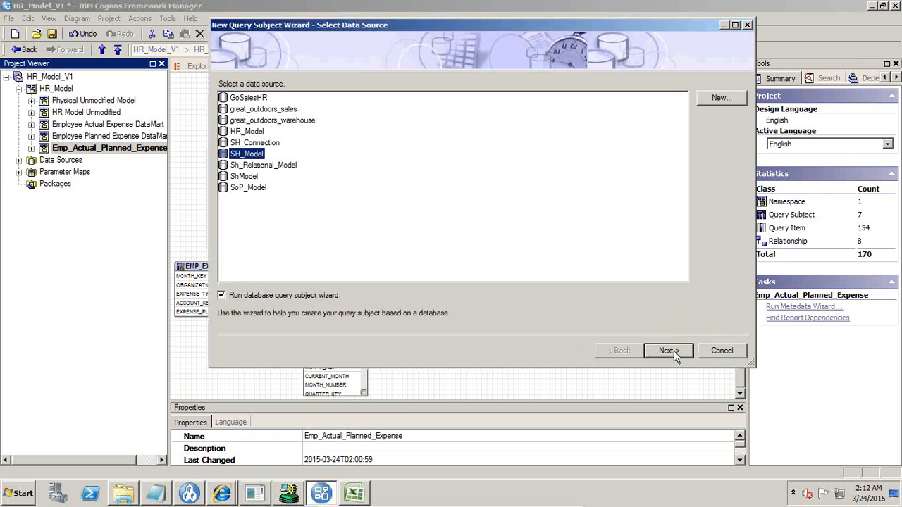
{"action": "left_click", "coordinate": [250, 132]}
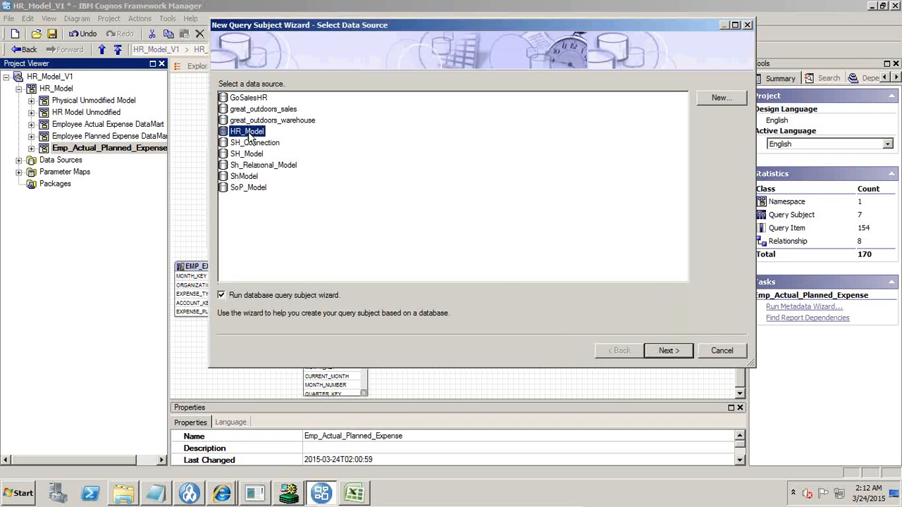
{"action": "left_click", "coordinate": [680, 353]}
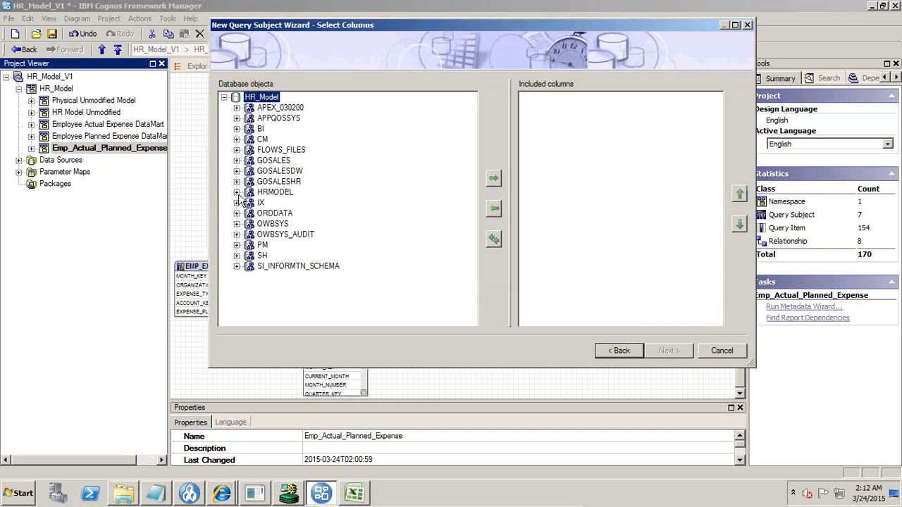
{"action": "left_click", "coordinate": [238, 192]}
{"action": "left_click", "coordinate": [250, 203]}
Include the columns ACCOUNT_KEY, EXPENSE_UNIT_QUANTITY and EXPENSE_TOTAL from EMP_EXPENSE_FACT
{"action": "scroll", "coordinate": [344, 208], "scroll_direction": "down", "scroll_amount": 5}
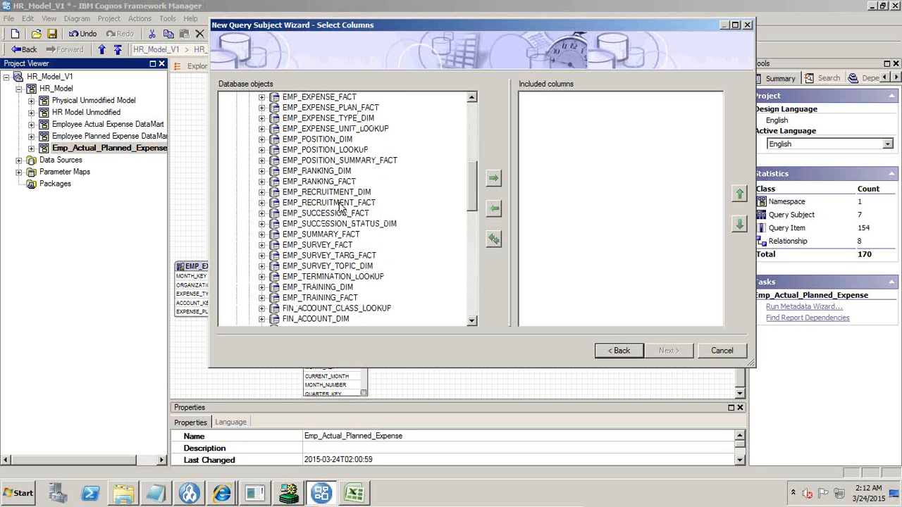
{"action": "scroll", "coordinate": [341, 207], "scroll_direction": "up", "scroll_amount": 2}
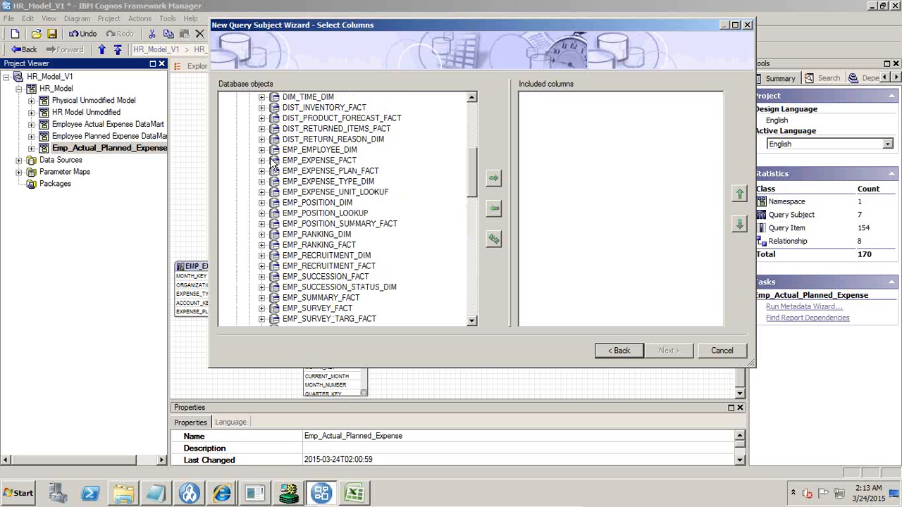
{"action": "left_click", "coordinate": [263, 160]}
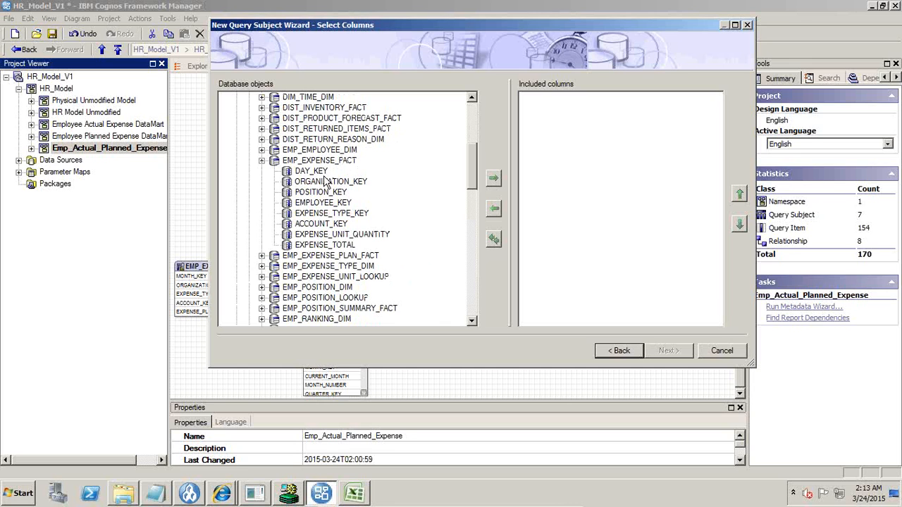
{"action": "left_click", "coordinate": [329, 224]}
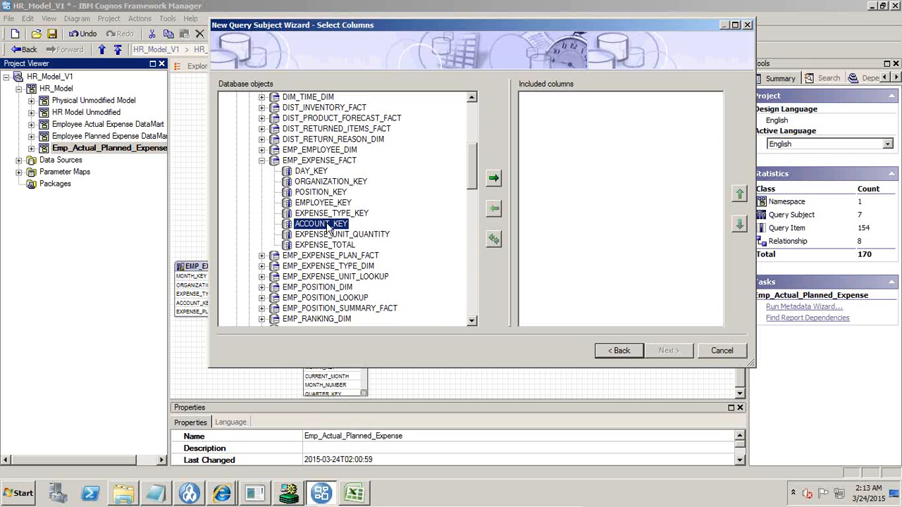
{"action": "left_click", "coordinate": [338, 235], "text": "ctrl"}
{"action": "left_click", "coordinate": [344, 244], "text": "ctrl"}
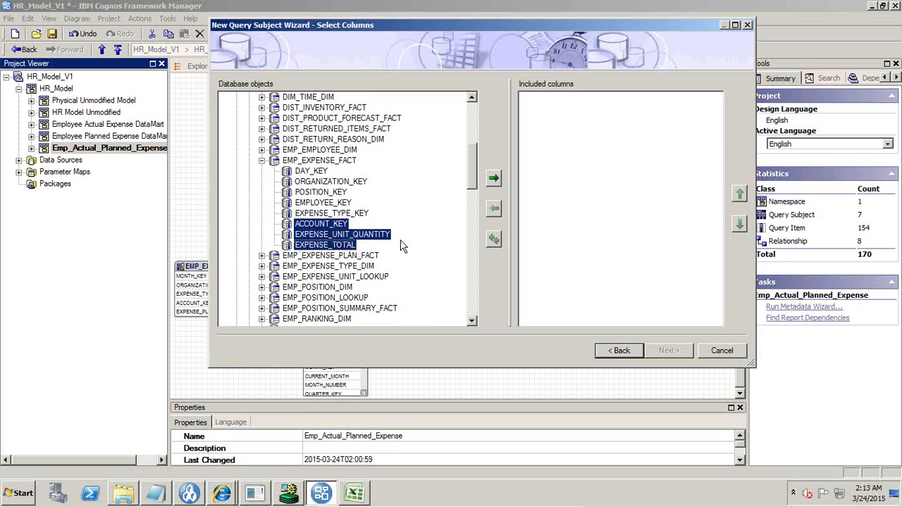
{"action": "left_click_drag", "start_coordinate": [328, 240], "coordinate": [551, 223]}
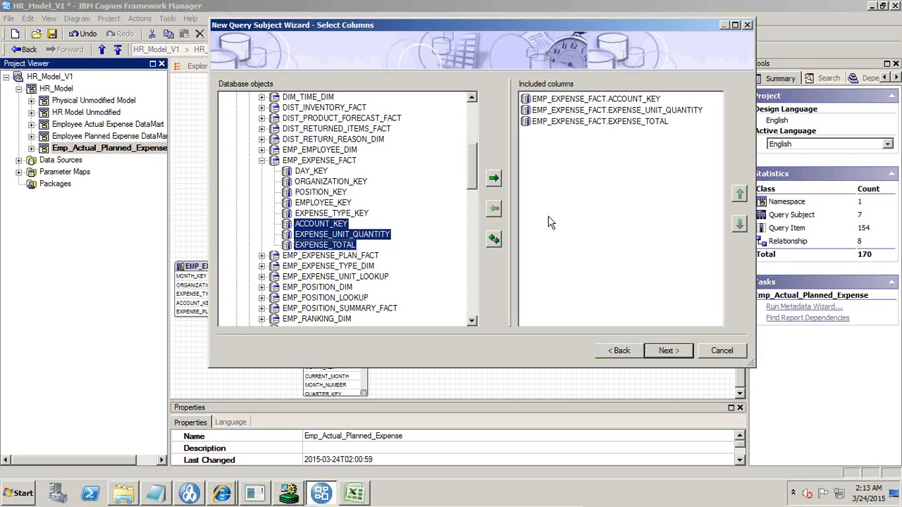
Include the EXPENSE_PLAN_TOTAL column from EMP_EXPENSE_PLAN_FACT
{"action": "left_click", "coordinate": [262, 161]}
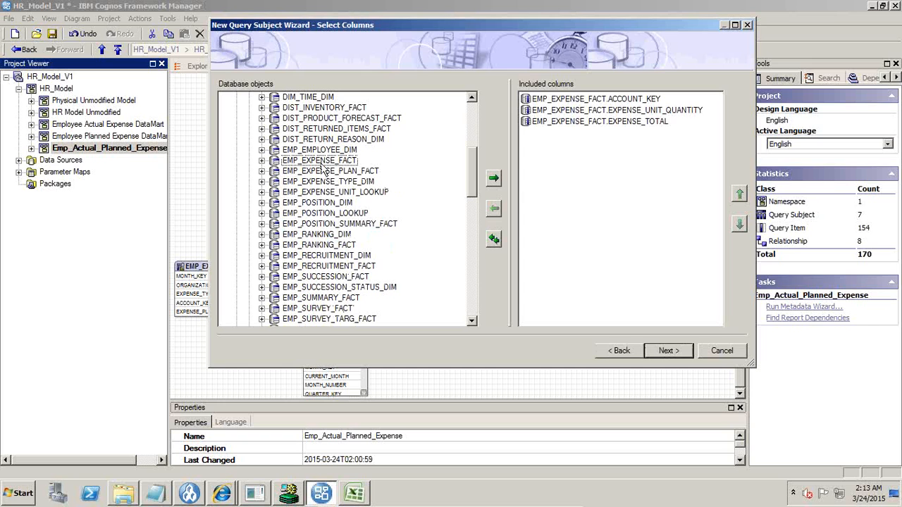
{"action": "left_click", "coordinate": [261, 171]}
{"action": "left_click_drag", "start_coordinate": [326, 223], "coordinate": [580, 211]}
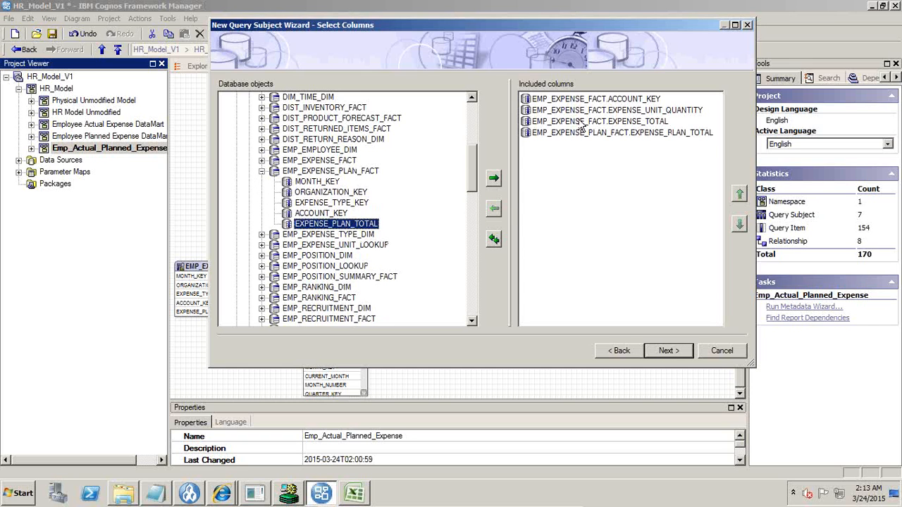
{"action": "left_click", "coordinate": [261, 171]}
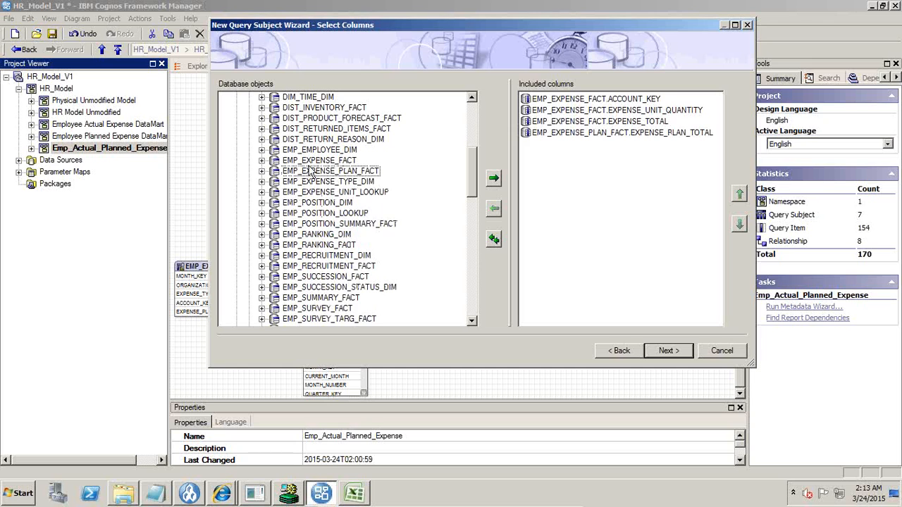
Include ORGANIZATION_KEY and ORGANIZATION_CODE from DIM_ORG_DIM, plus ORGANIZATION_NAME_EN from DIM_ORG_NAME_LOOKUP
{"action": "left_click", "coordinate": [605, 99]}
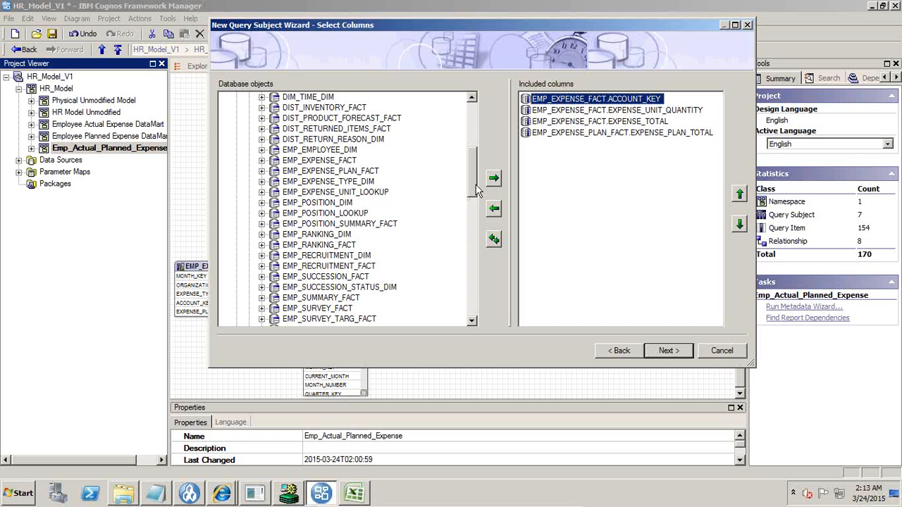
{"action": "scroll", "coordinate": [472, 185], "scroll_direction": "up", "scroll_amount": 2}
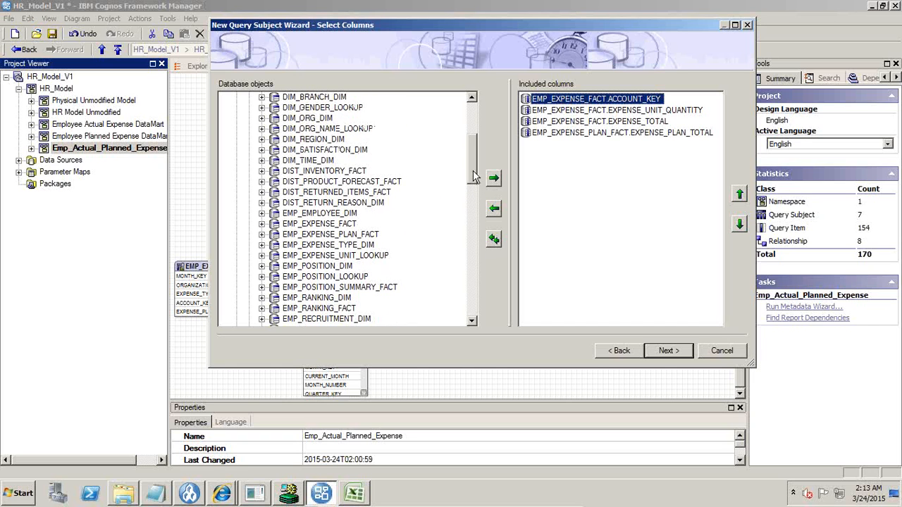
{"action": "left_click", "coordinate": [262, 118]}
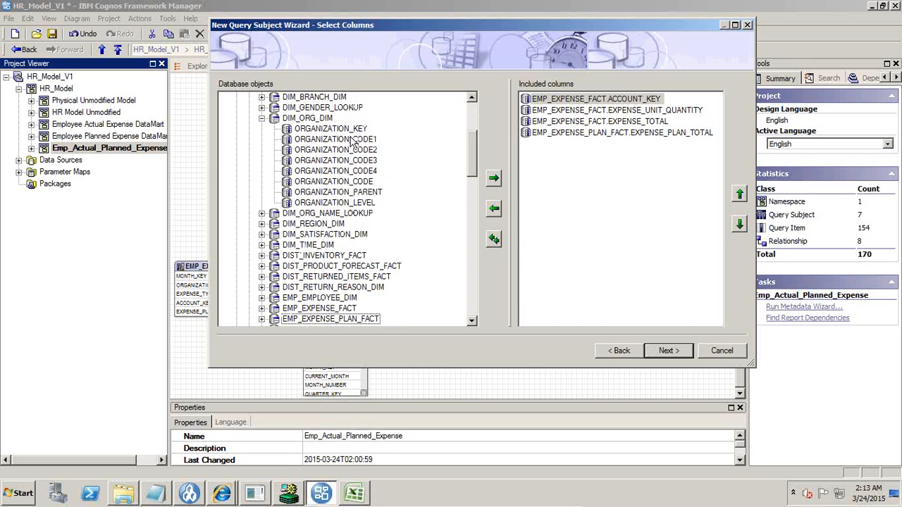
{"action": "left_click_drag", "start_coordinate": [351, 134], "coordinate": [573, 169]}
{"action": "left_click_drag", "start_coordinate": [356, 184], "coordinate": [564, 198]}
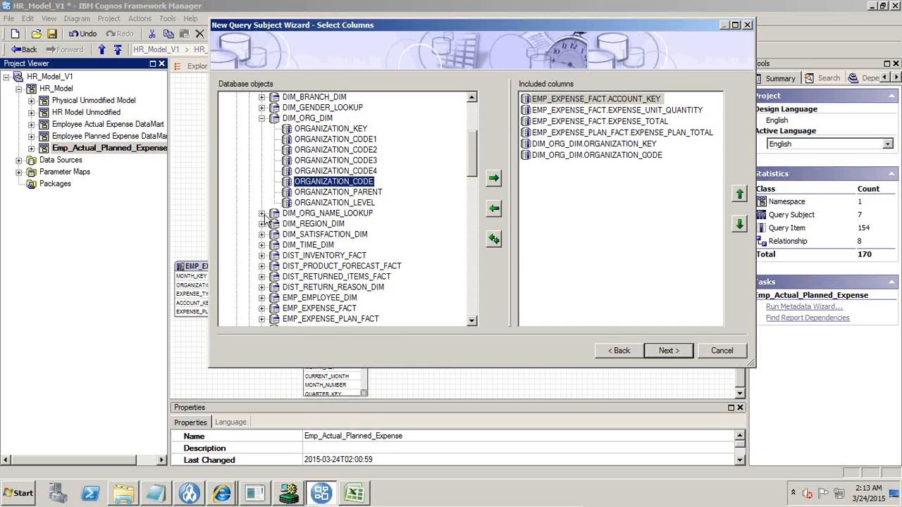
{"action": "left_click", "coordinate": [262, 213]}
{"action": "scroll", "coordinate": [350, 218], "scroll_direction": "up", "scroll_amount": 1}
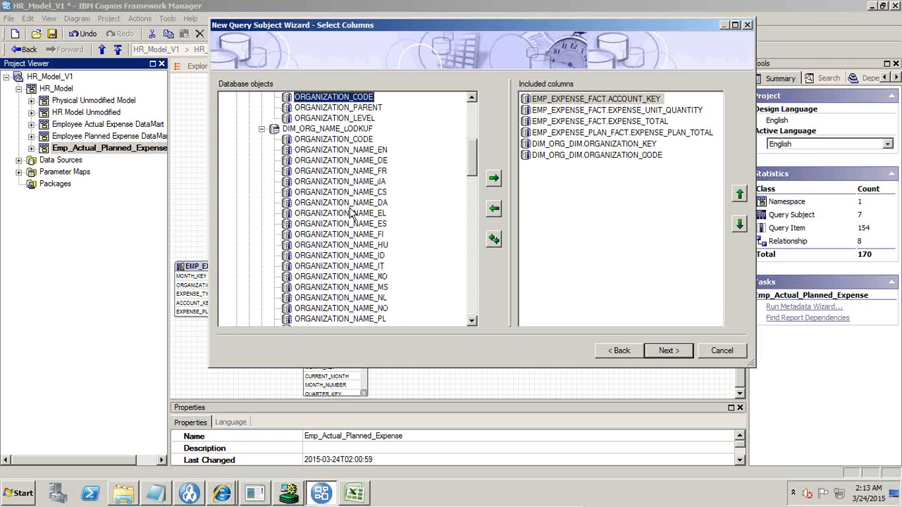
{"action": "left_click_drag", "start_coordinate": [356, 152], "coordinate": [558, 187]}
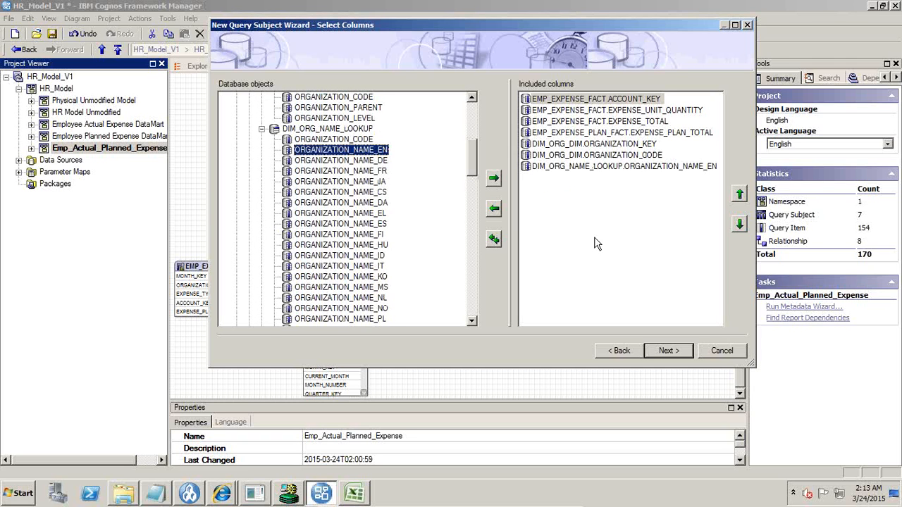
Continue to the join definitions and review the organization-key joins between DIM_ORG_DIM and the two expense fact tables
{"action": "left_click", "coordinate": [662, 352]}
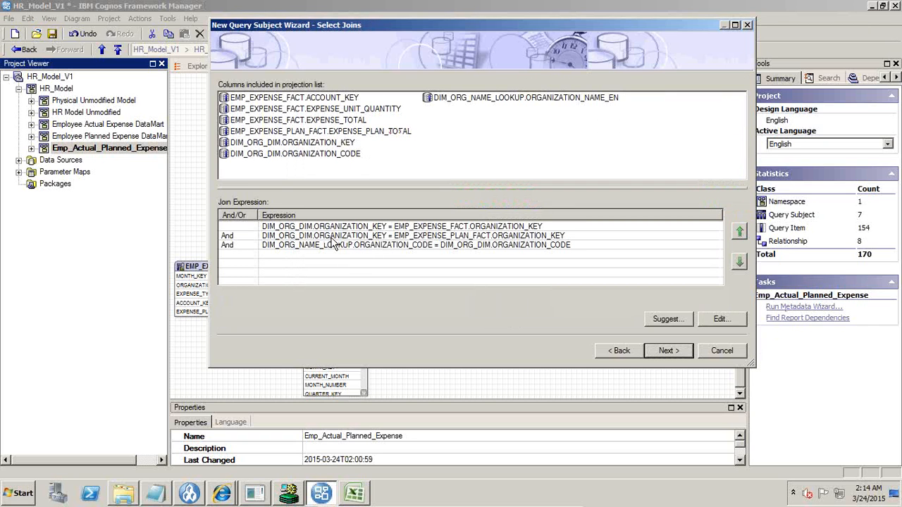
{"action": "left_click", "coordinate": [299, 229]}
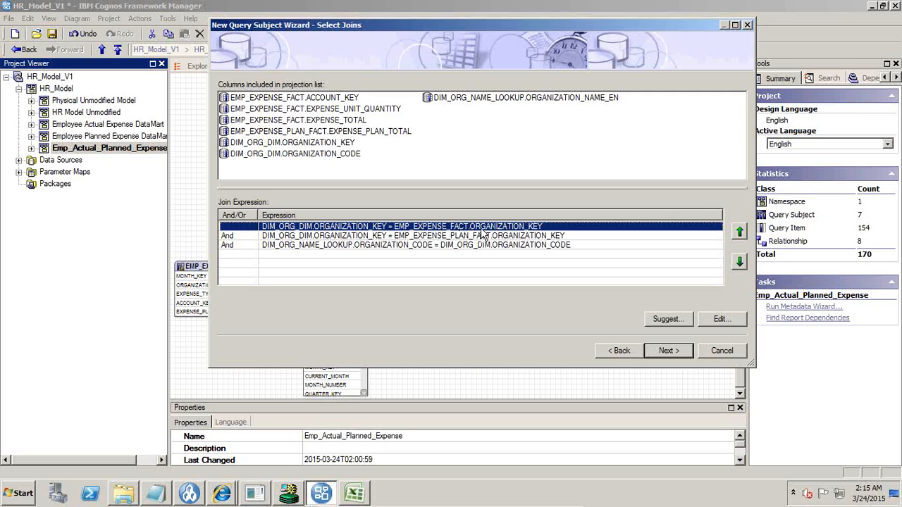
{"action": "left_click", "coordinate": [351, 238]}
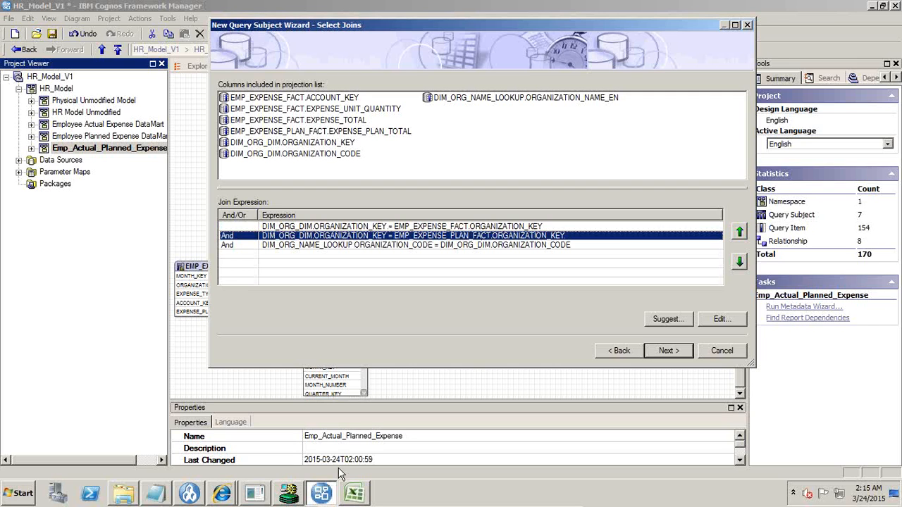
Switch to Notepad and note the join "Dim_Org<--->Emp_Actual_Expense" below the Query#2 line
{"action": "left_click", "coordinate": [158, 493]}
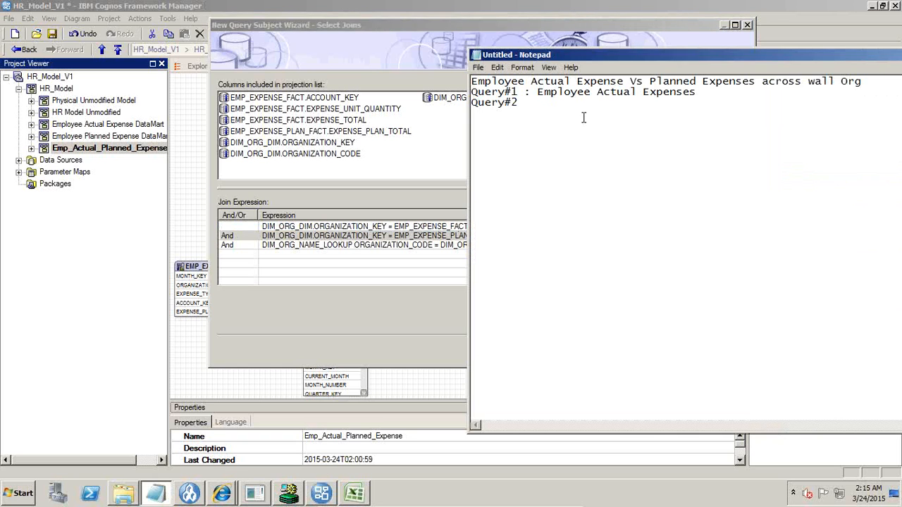
{"action": "type", "text": "Dim_Org<--->Emp_Actual_Expense"}
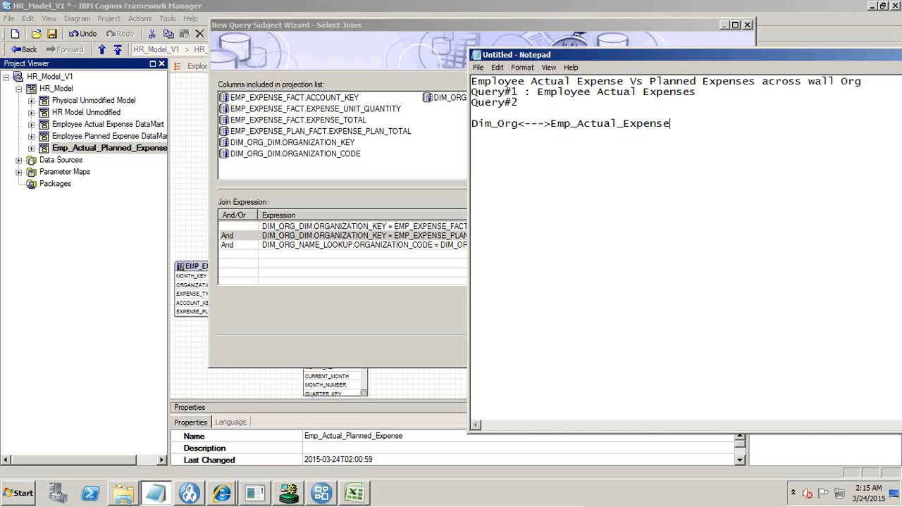
Add "Emp_Planned_Expense<--->" in front of the Dim_Org join note so it covers planned expenses too
{"action": "type", "text": "Emp"}
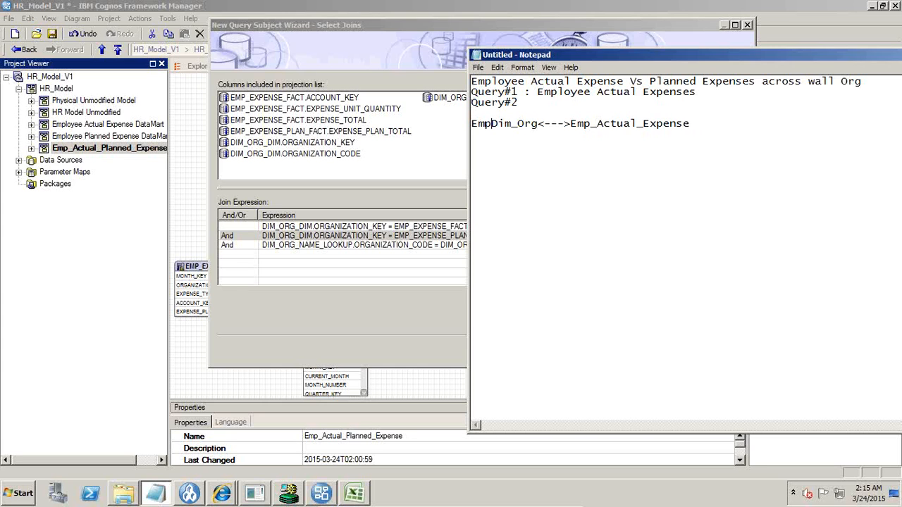
{"action": "type", "text": "_Planned"}
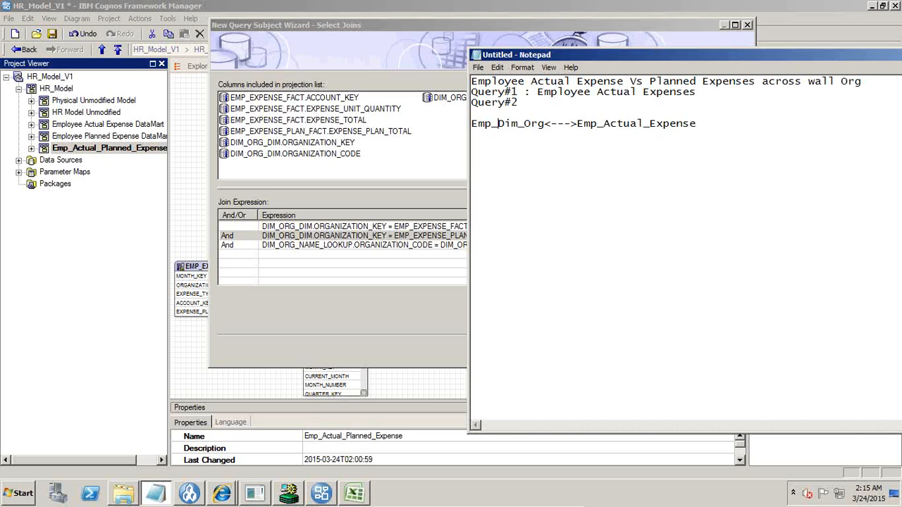
{"action": "type", "text": "p"}
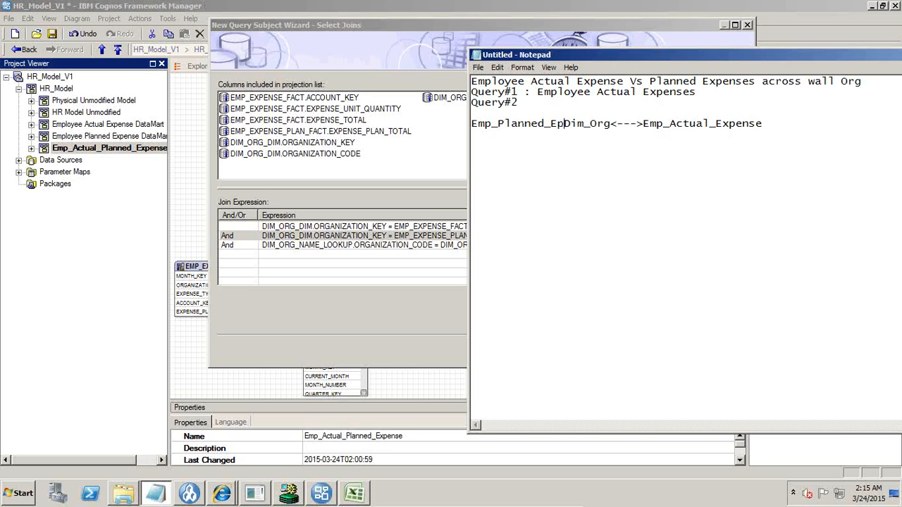
{"action": "key", "text": "BackSpace"}
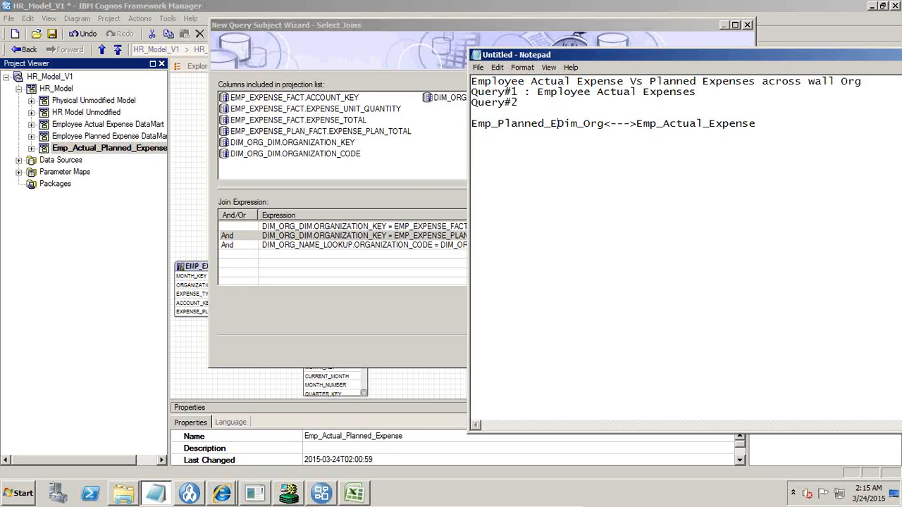
{"action": "type", "text": "xpense"}
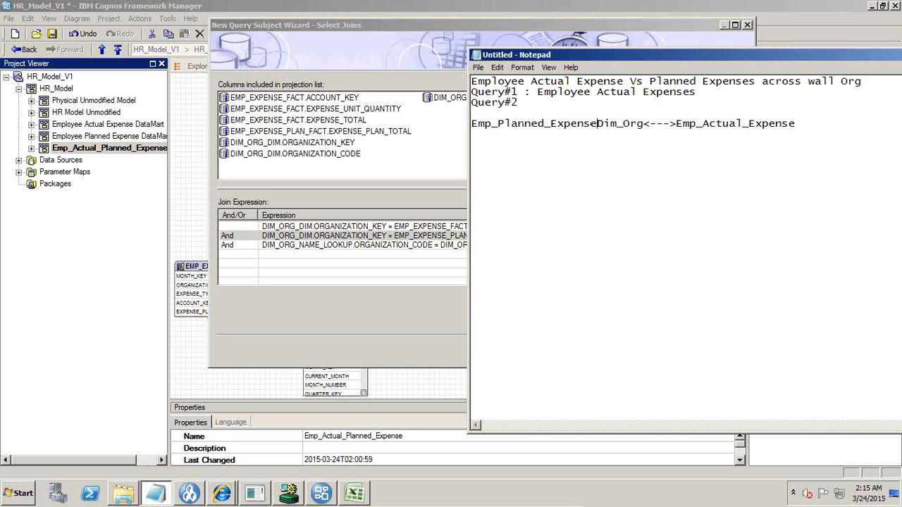
{"action": "type", "text": "<--->"}
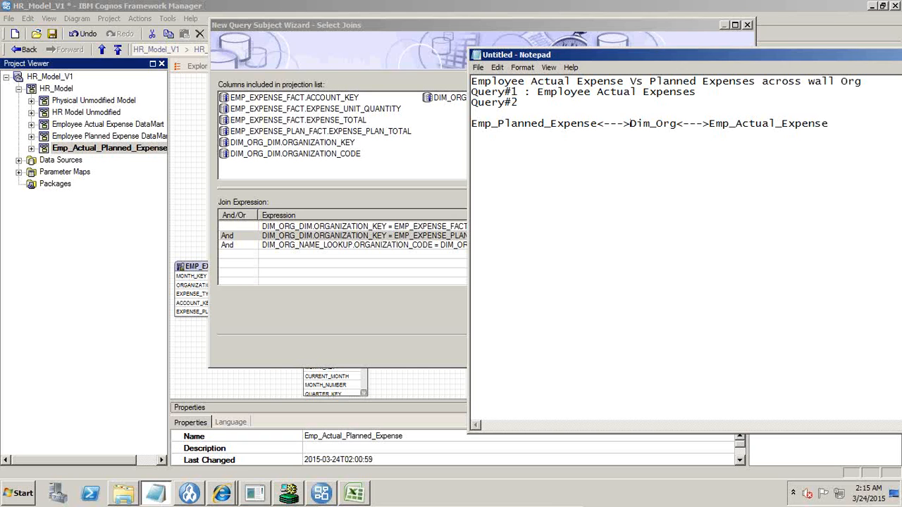
Uncover the Select Joins page and compare the DIM_ORG_DIM joins to both expense fact tables and to DIM_ORG_NAME_LOOKUP
{"action": "left_click_drag", "start_coordinate": [513, 47], "coordinate": [725, 81]}
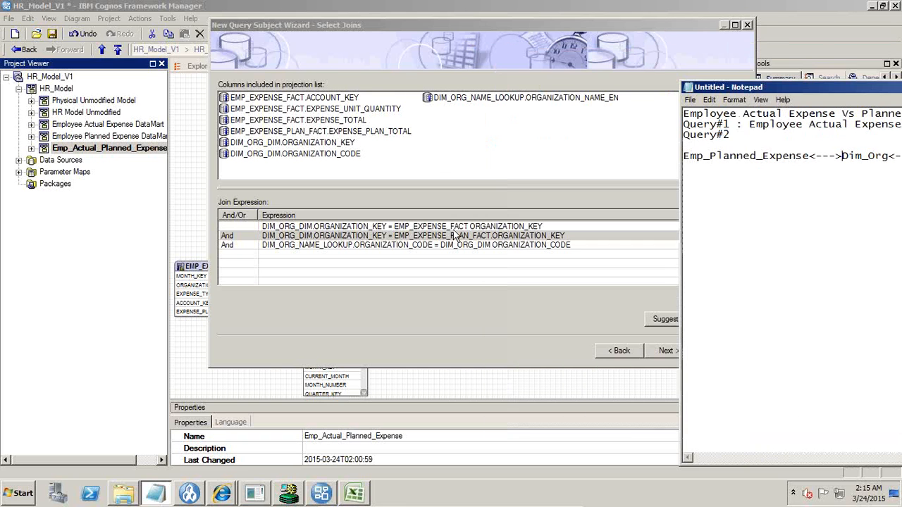
{"action": "left_click", "coordinate": [306, 227]}
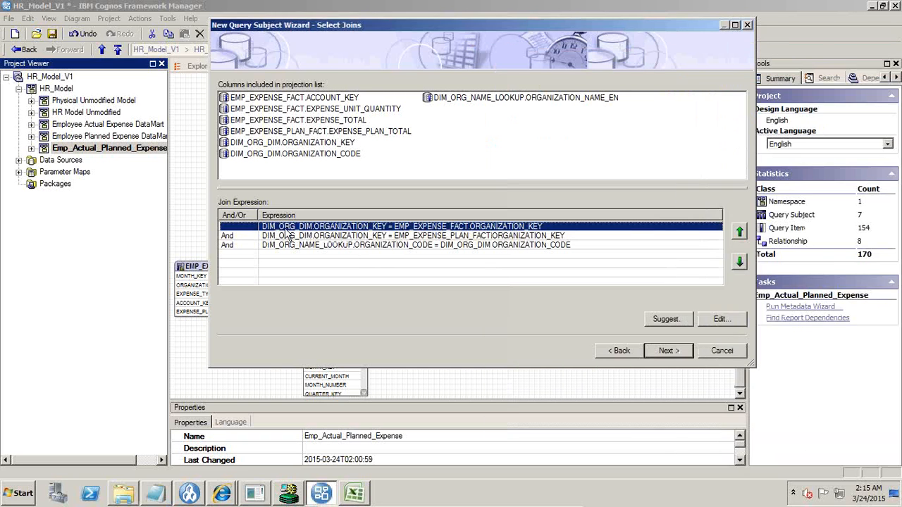
{"action": "left_click", "coordinate": [326, 227]}
{"action": "left_click", "coordinate": [322, 237]}
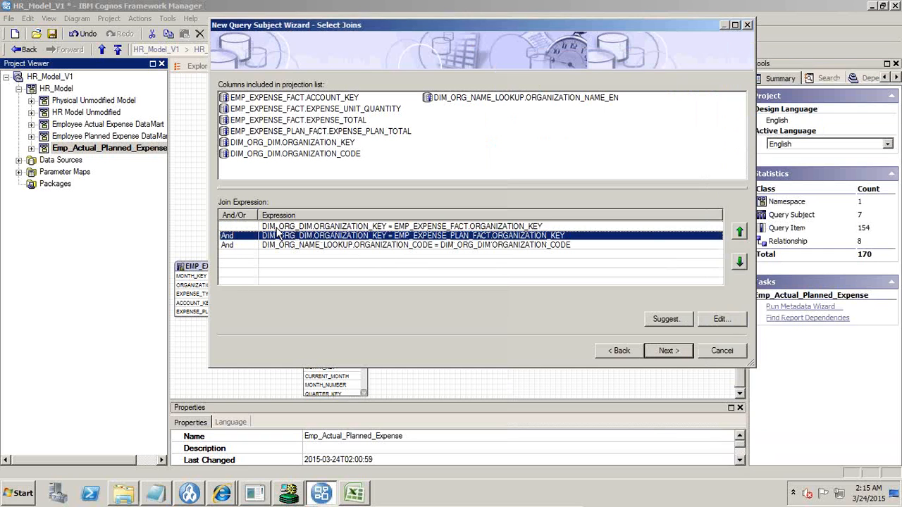
{"action": "left_click", "coordinate": [314, 228]}
{"action": "left_click", "coordinate": [316, 236]}
{"action": "left_click", "coordinate": [322, 227]}
{"action": "left_click", "coordinate": [322, 236]}
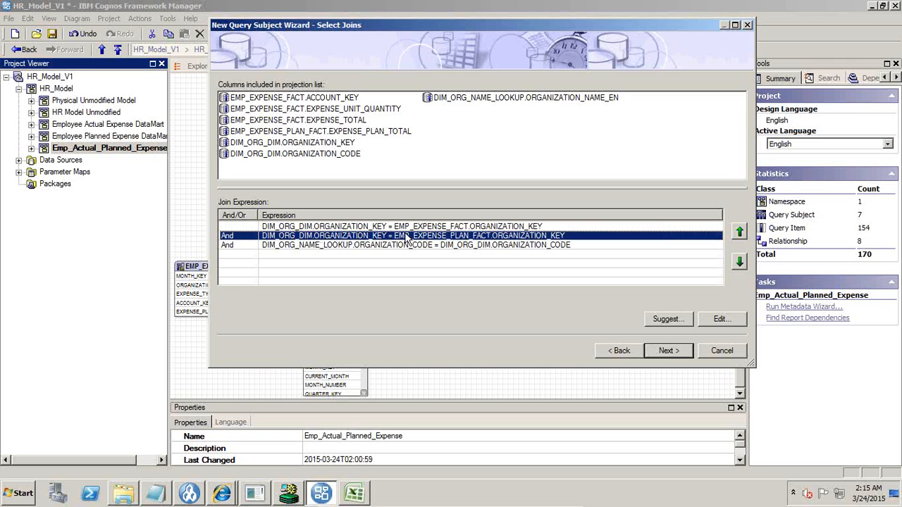
{"action": "left_click", "coordinate": [479, 227]}
{"action": "left_click", "coordinate": [446, 236]}
{"action": "left_click", "coordinate": [447, 226]}
{"action": "left_click", "coordinate": [446, 236]}
{"action": "left_click", "coordinate": [446, 227]}
{"action": "left_click", "coordinate": [449, 236]}
{"action": "left_click", "coordinate": [454, 246]}
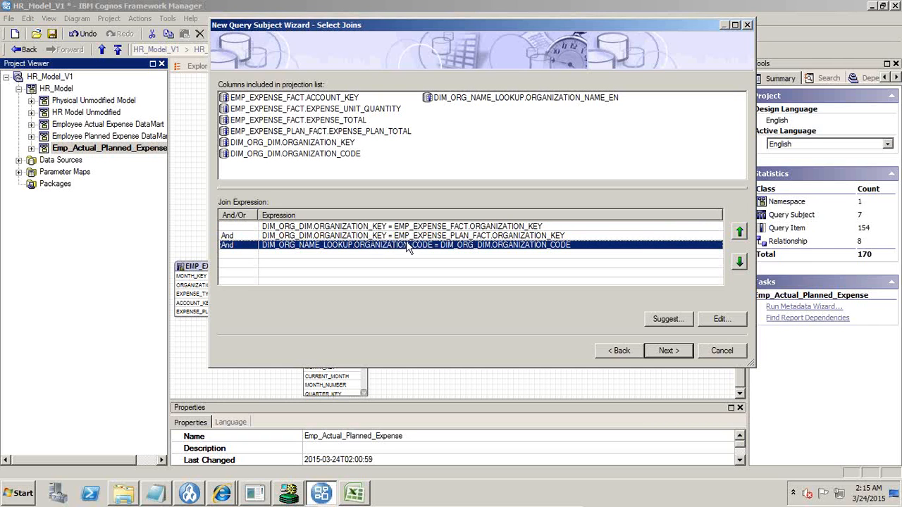
{"action": "left_click", "coordinate": [432, 228]}
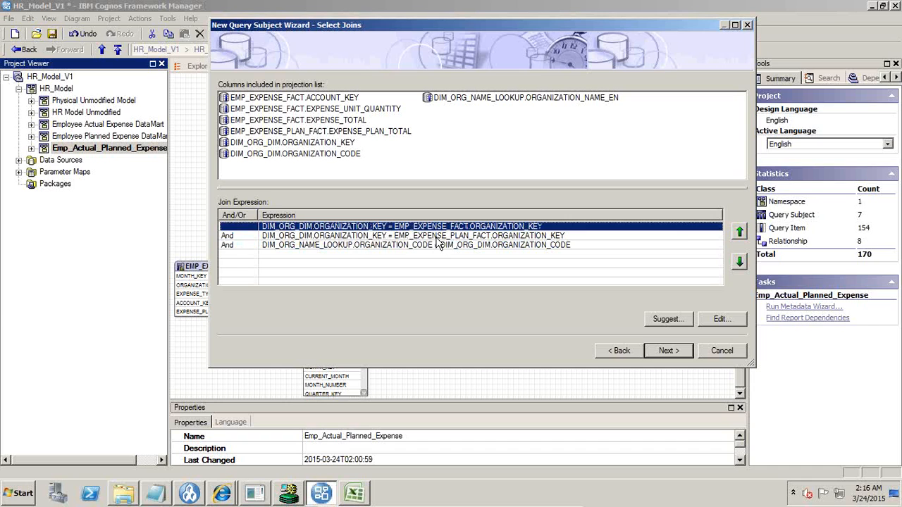
{"action": "left_click", "coordinate": [436, 237]}
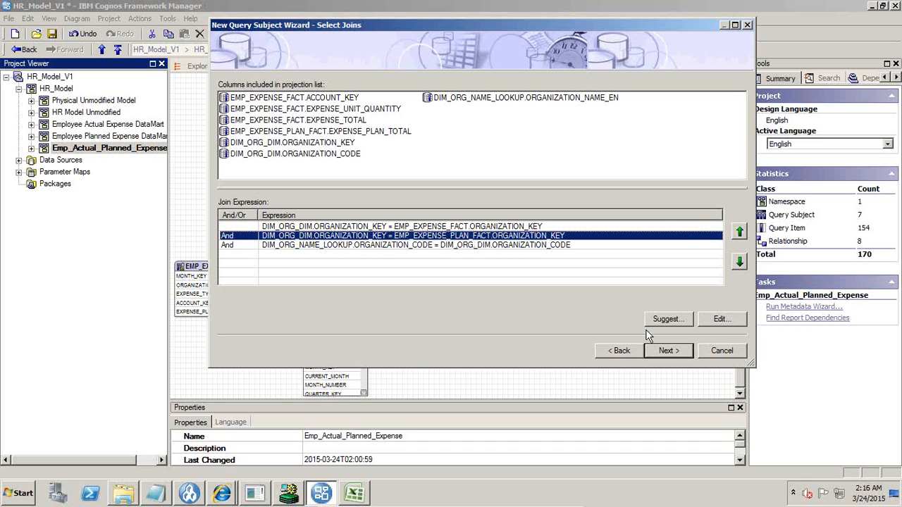
Accept the joins and complete the New Query Subject wizard without a filter expression
{"action": "left_click", "coordinate": [666, 351]}
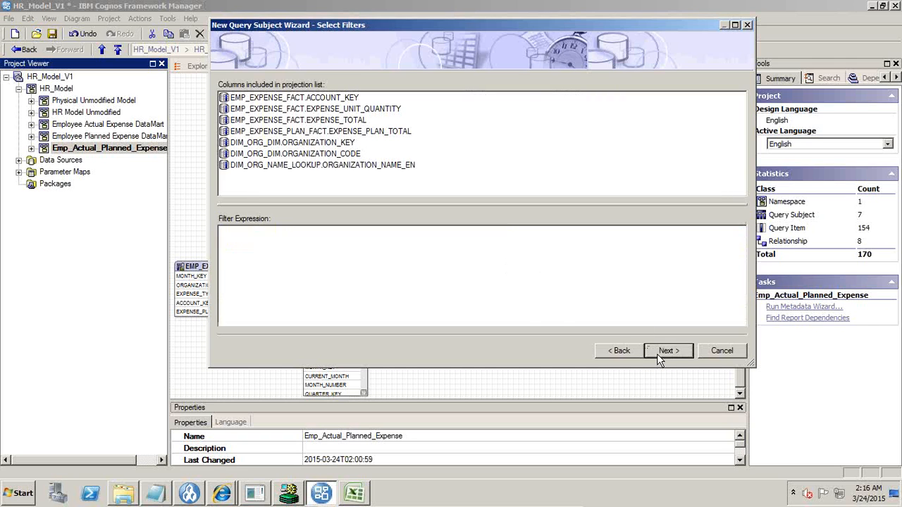
{"action": "left_click", "coordinate": [657, 354]}
{"action": "left_click", "coordinate": [666, 351]}
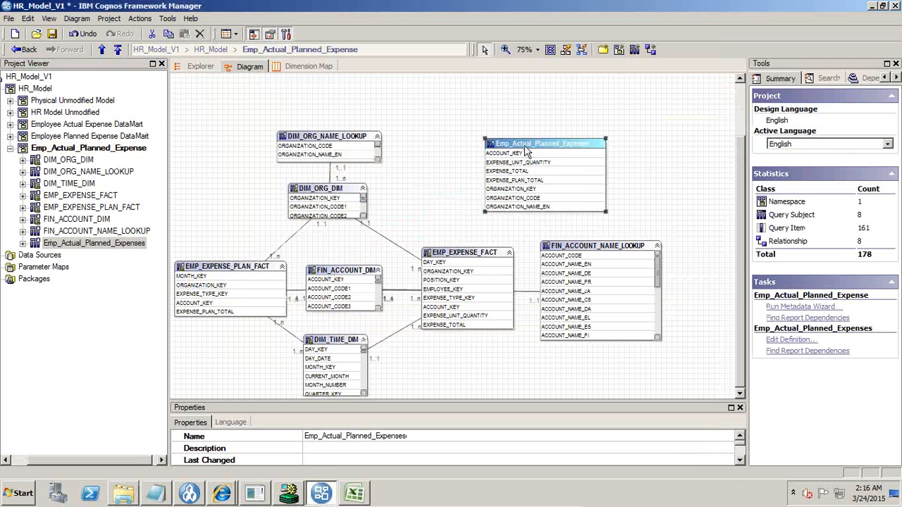
Reposition the new Emp_Actual_Planned_Expenses query subject slightly nearer the organization tables in the diagram
{"action": "left_click", "coordinate": [524, 145]}
{"action": "left_click", "coordinate": [640, 166]}
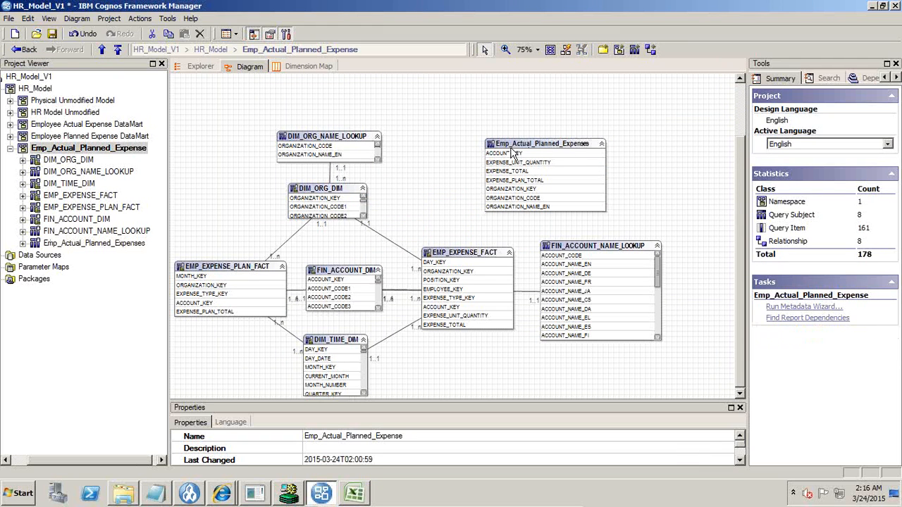
{"action": "left_click", "coordinate": [512, 143]}
{"action": "left_click_drag", "start_coordinate": [511, 143], "coordinate": [481, 141]}
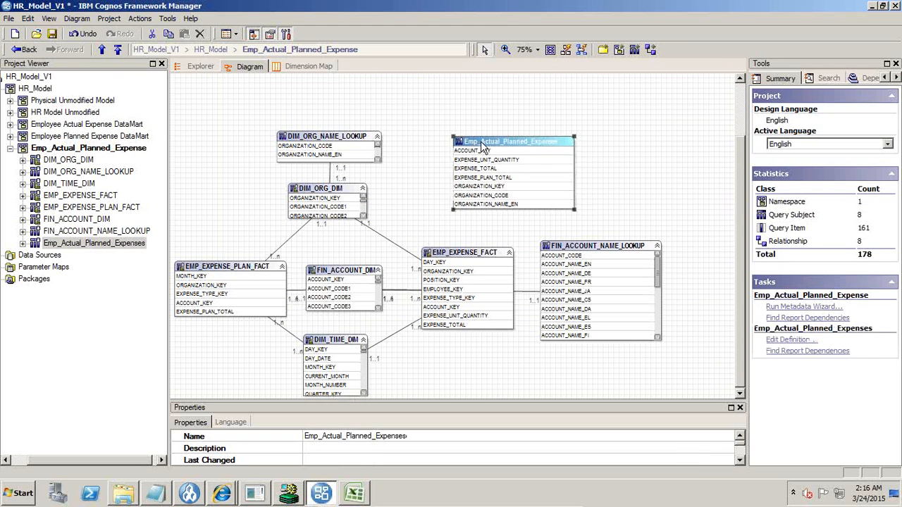
Create a relationship on ACCOUNT_KEY from FIN_ACCOUNT_DIM (1..1) to Emp_Actual_Planned_Expenses (1..n)
{"action": "left_click", "coordinate": [468, 152]}
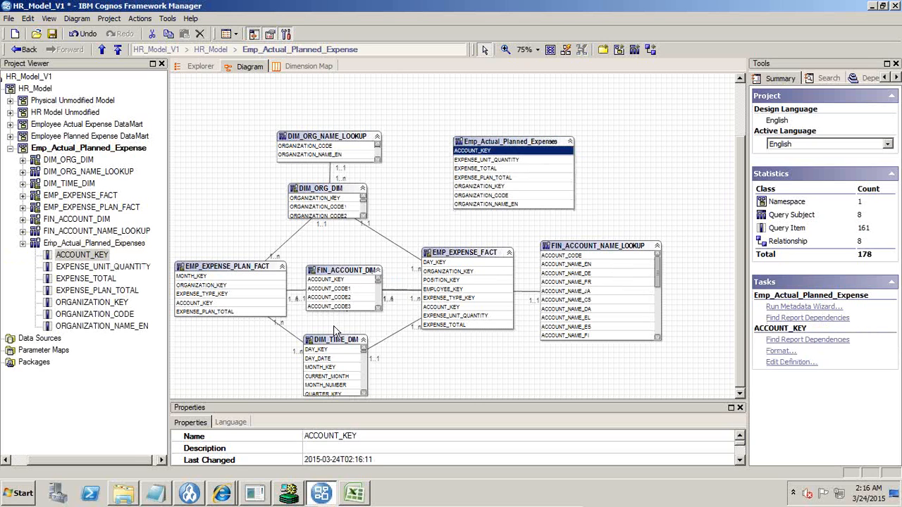
{"action": "left_click", "coordinate": [336, 281]}
{"action": "left_click", "coordinate": [477, 151]}
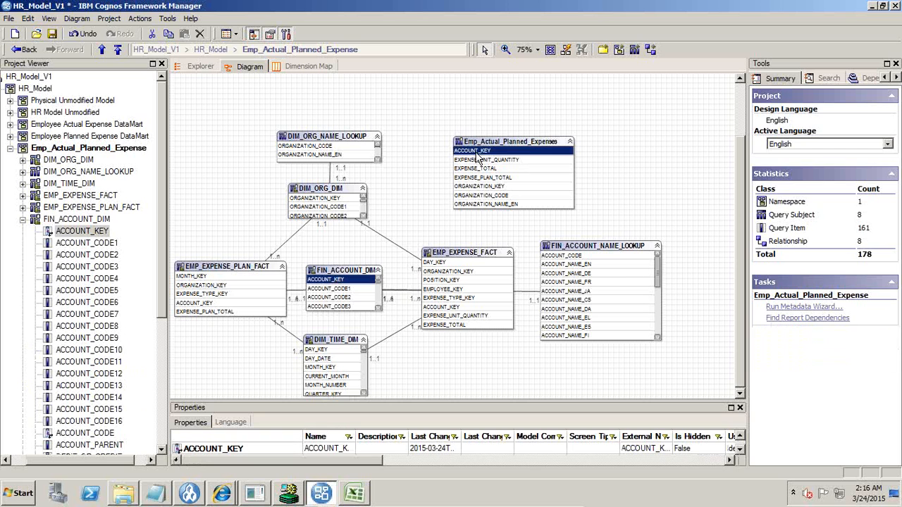
{"action": "right_click", "coordinate": [477, 152]}
{"action": "mouse_move", "coordinate": [606, 162]}
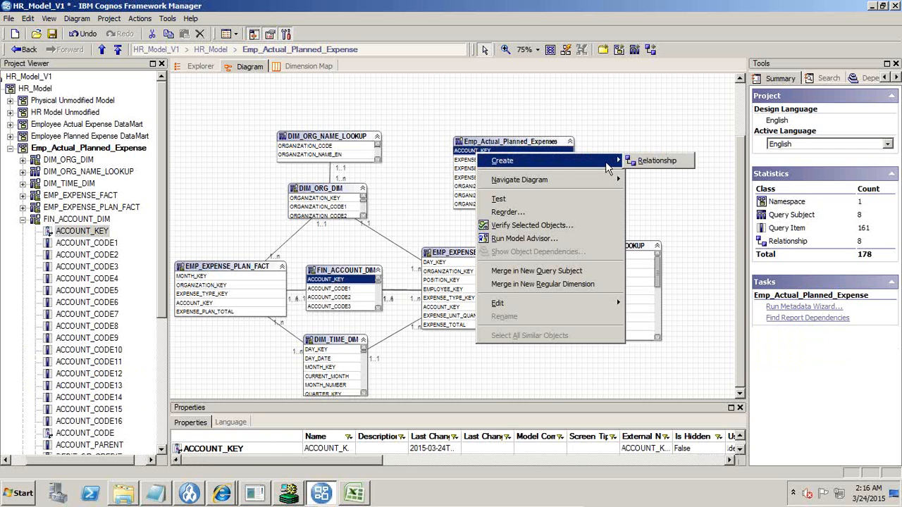
{"action": "left_click", "coordinate": [657, 162]}
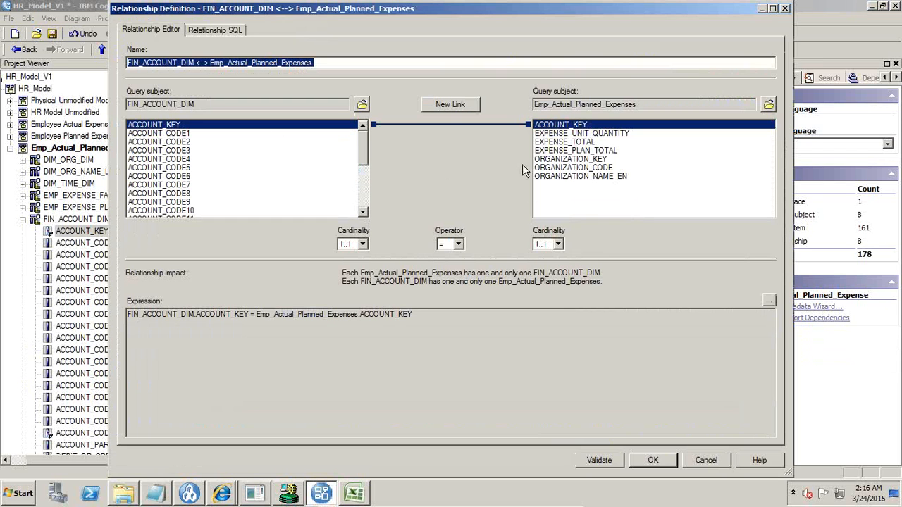
{"action": "left_click", "coordinate": [556, 245]}
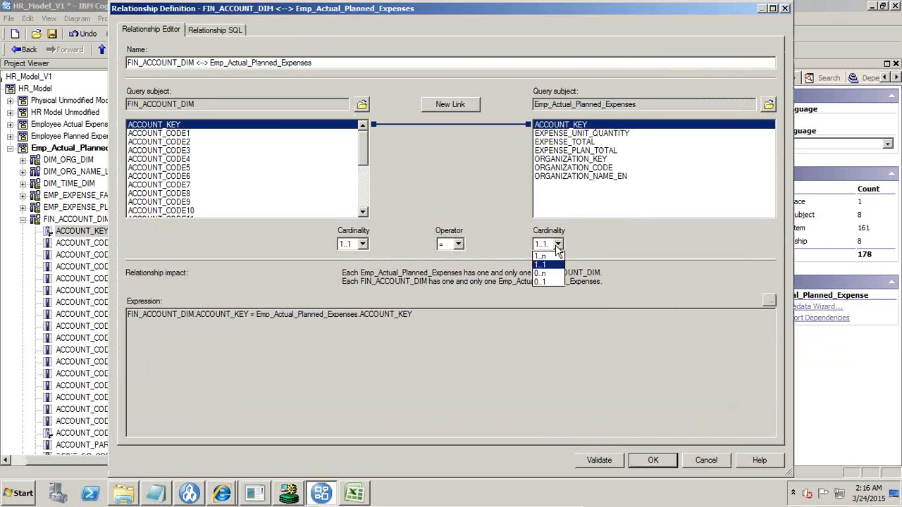
{"action": "left_click", "coordinate": [554, 267]}
{"action": "left_click", "coordinate": [653, 465]}
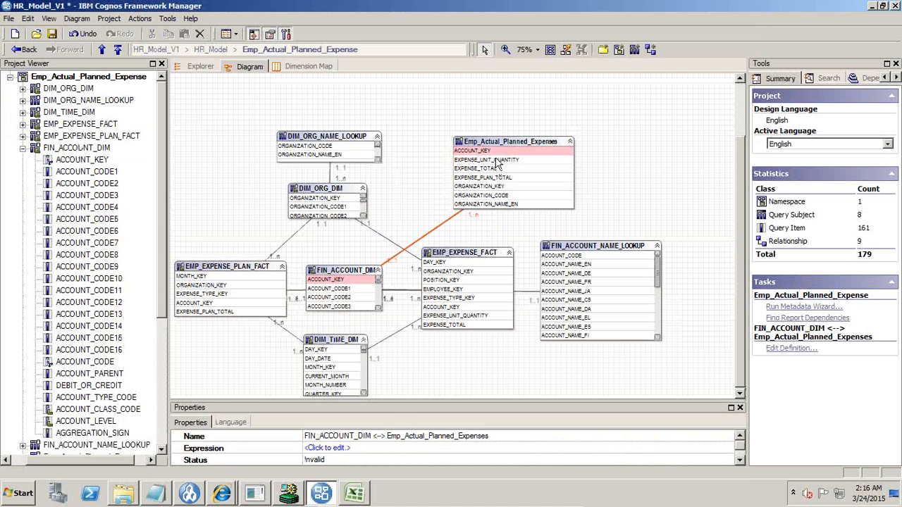
Move Emp_Actual_Planned_Expenses slightly higher and relate DIM_ORG_DIM (1..1) to it (1..n) on ORGANIZATION_KEY
{"action": "left_click_drag", "start_coordinate": [502, 152], "coordinate": [475, 124]}
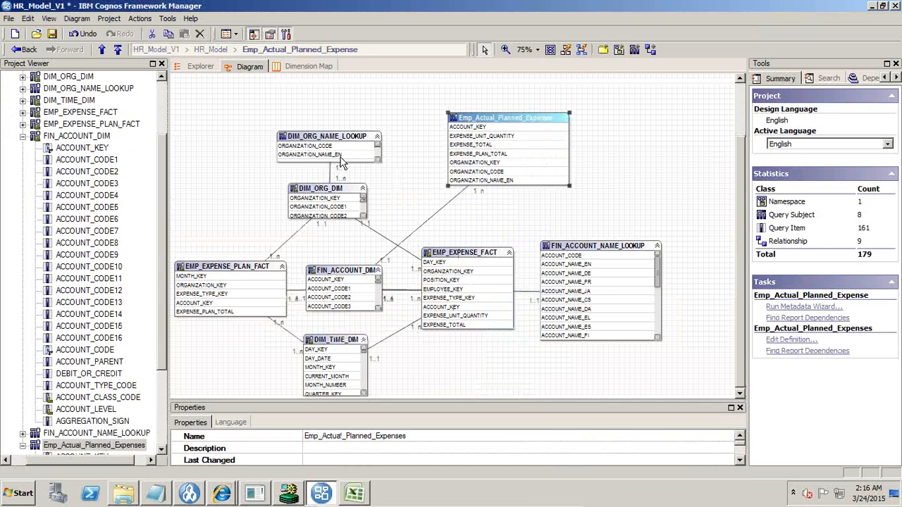
{"action": "left_click", "coordinate": [321, 199]}
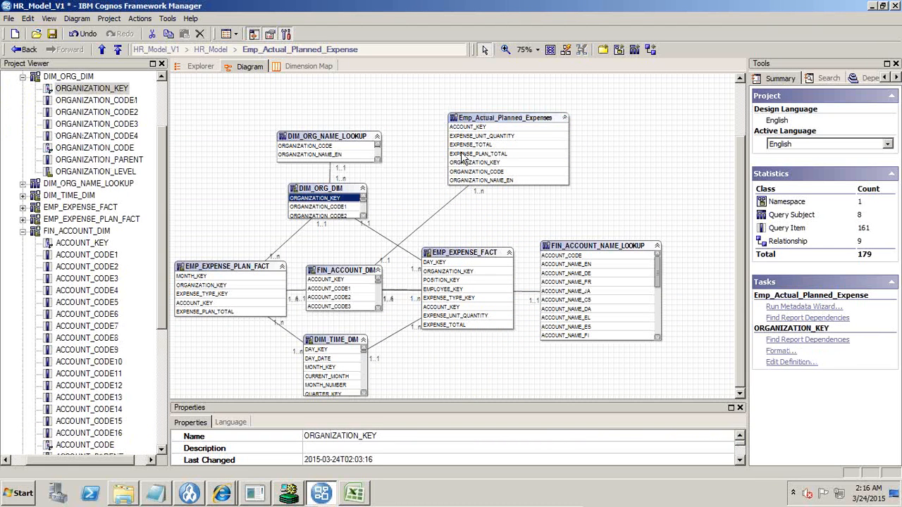
{"action": "left_click", "coordinate": [497, 163]}
{"action": "right_click", "coordinate": [497, 169]}
{"action": "mouse_move", "coordinate": [606, 174]}
{"action": "left_click", "coordinate": [677, 175]}
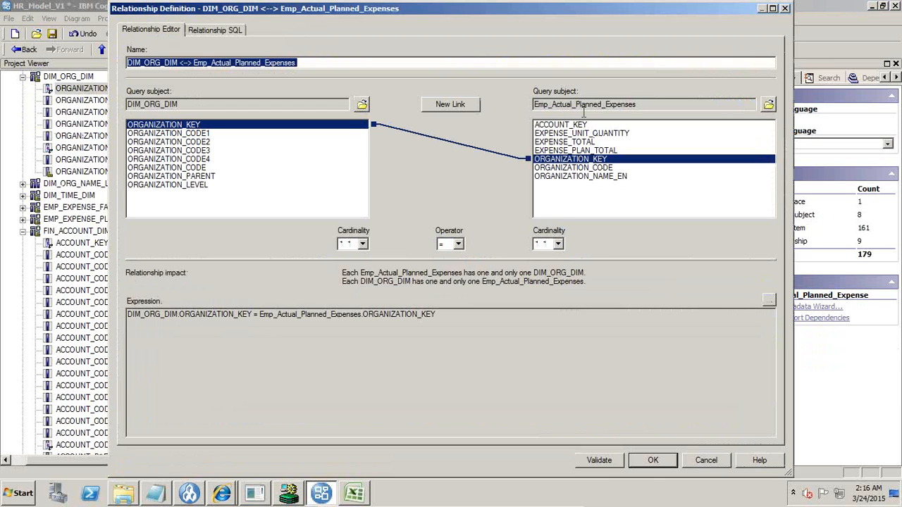
{"action": "left_click", "coordinate": [557, 244]}
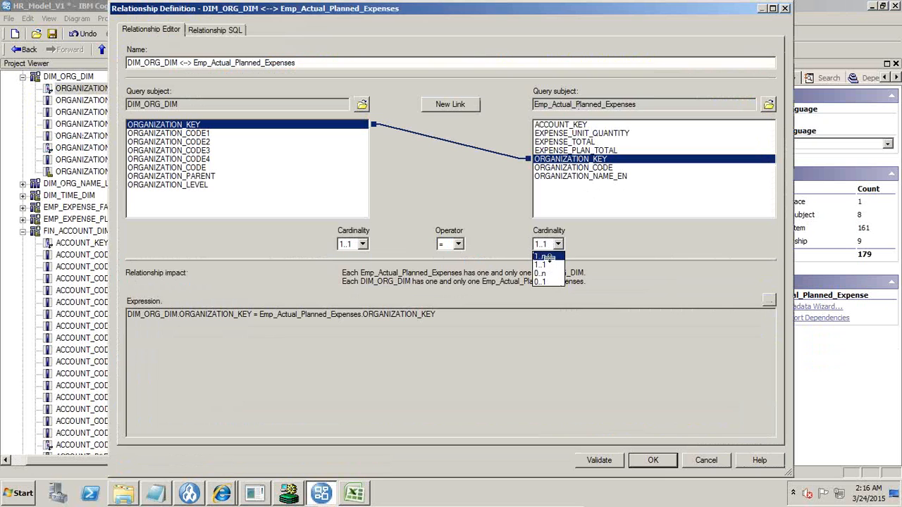
{"action": "left_click", "coordinate": [545, 256]}
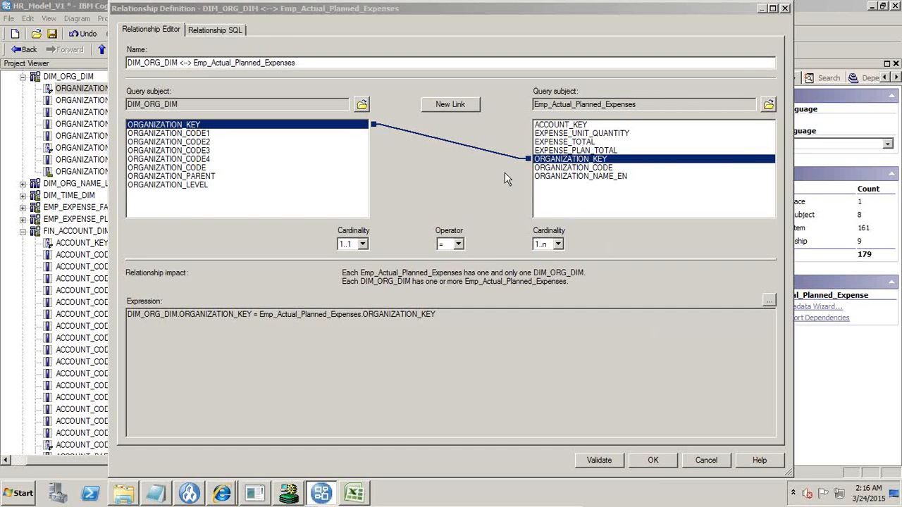
{"action": "key", "text": "Return"}
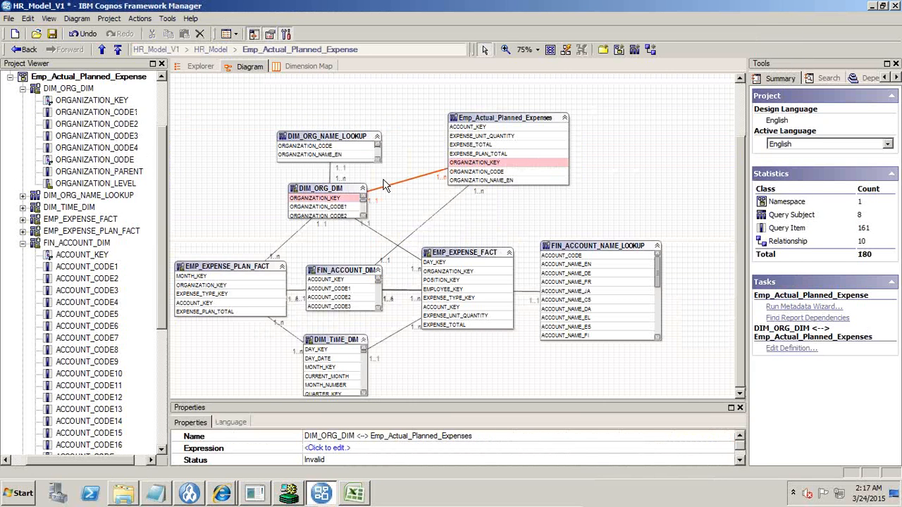
{"action": "left_click", "coordinate": [526, 202]}
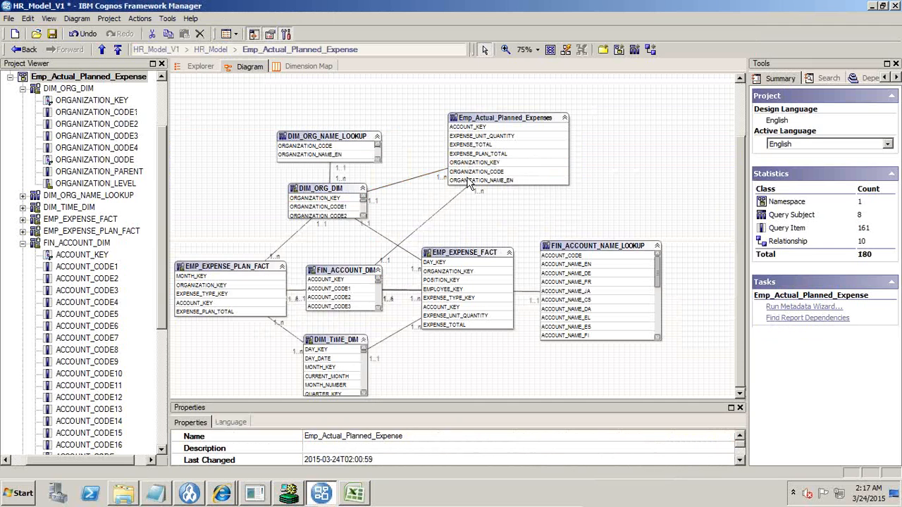
Examine the EXPENSE_TOTAL, EXPENSE_PLAN_TOTAL and ORGANIZATION_NAME_EN items together in Emp_Actual_Planned_Expenses
{"action": "left_click", "coordinate": [480, 145]}
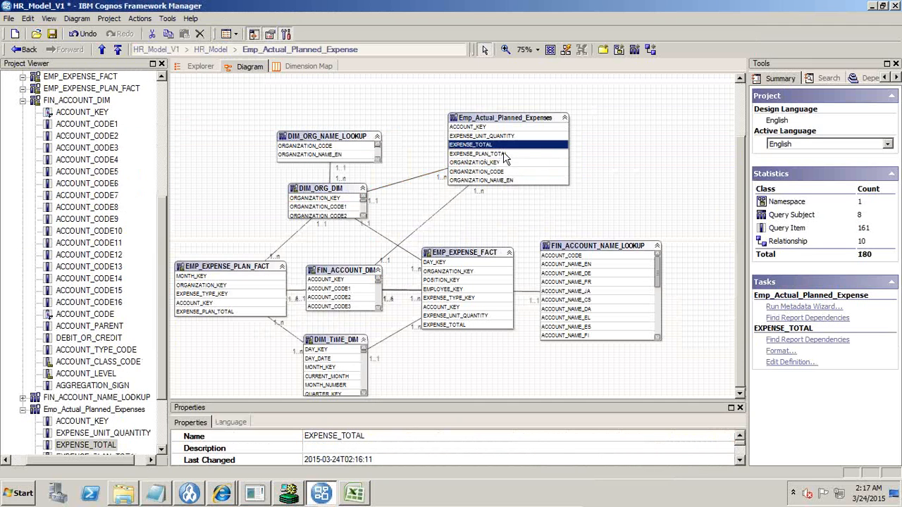
{"action": "left_click", "coordinate": [503, 154], "text": "ctrl"}
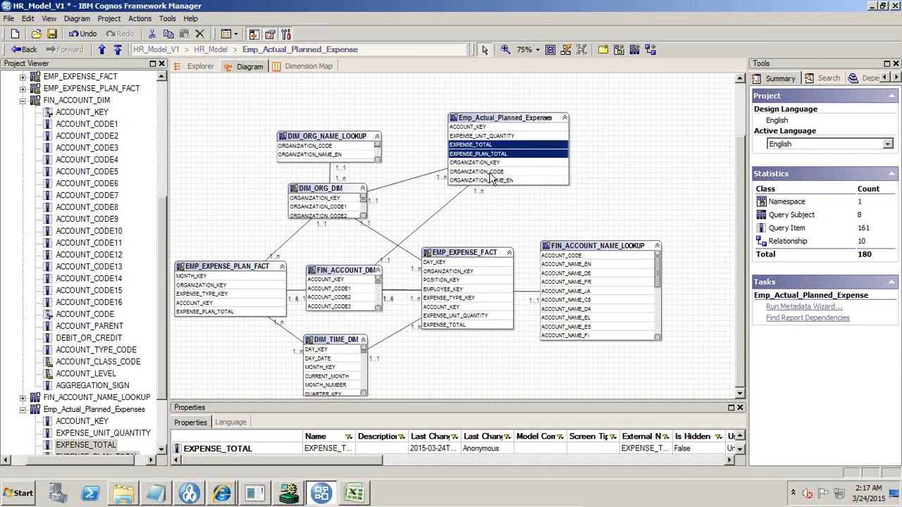
{"action": "left_click", "coordinate": [483, 180], "text": "ctrl"}
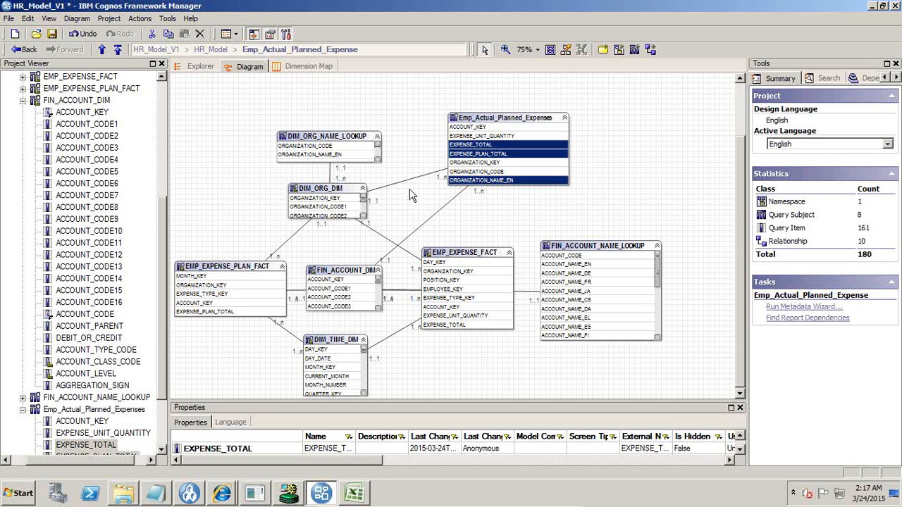
Test ORGANIZATION_CODE from DIM_ORG_DIM together with EXPENSE_TOTAL and EXPENSE_PLAN_TOTAL from Emp_Actual_Planned_Expenses, using Auto Sum
{"action": "left_click", "coordinate": [363, 217]}
{"action": "left_click", "coordinate": [364, 216]}
{"action": "left_click", "coordinate": [364, 216]}
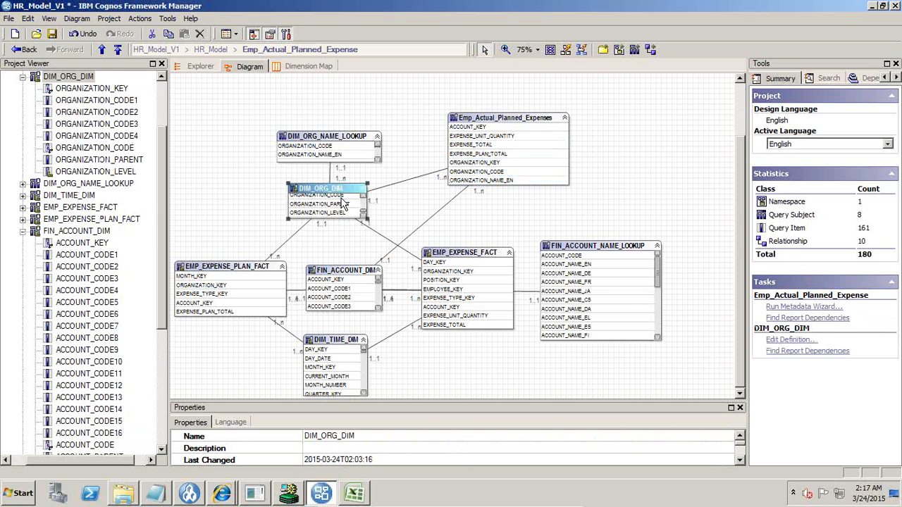
{"action": "left_click", "coordinate": [342, 197]}
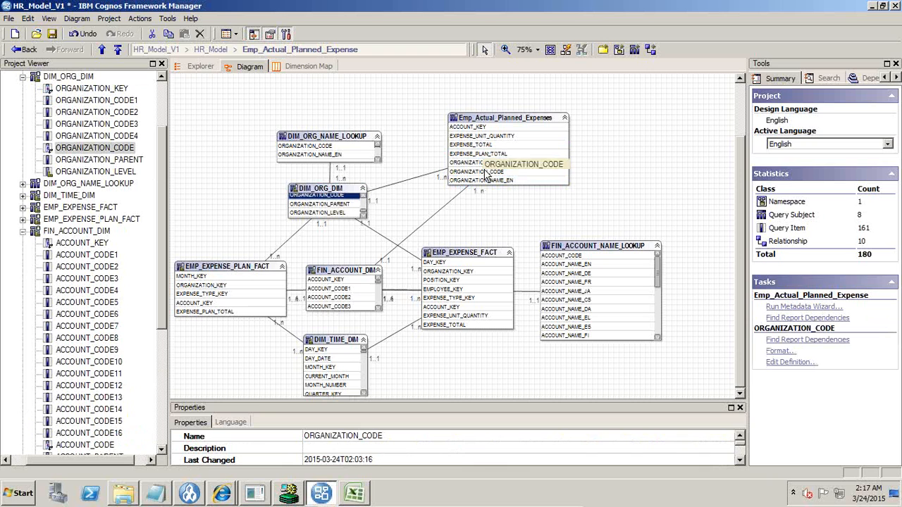
{"action": "left_click", "coordinate": [490, 146]}
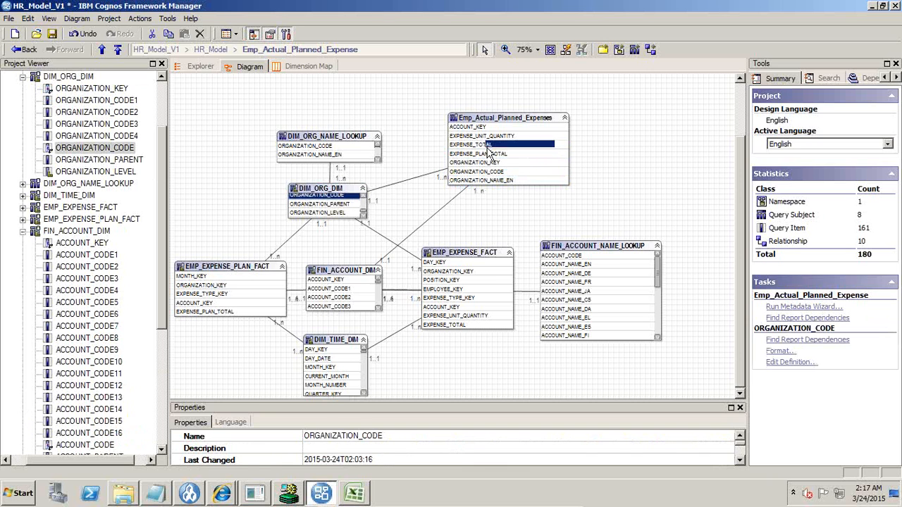
{"action": "left_click", "coordinate": [491, 154], "text": "ctrl"}
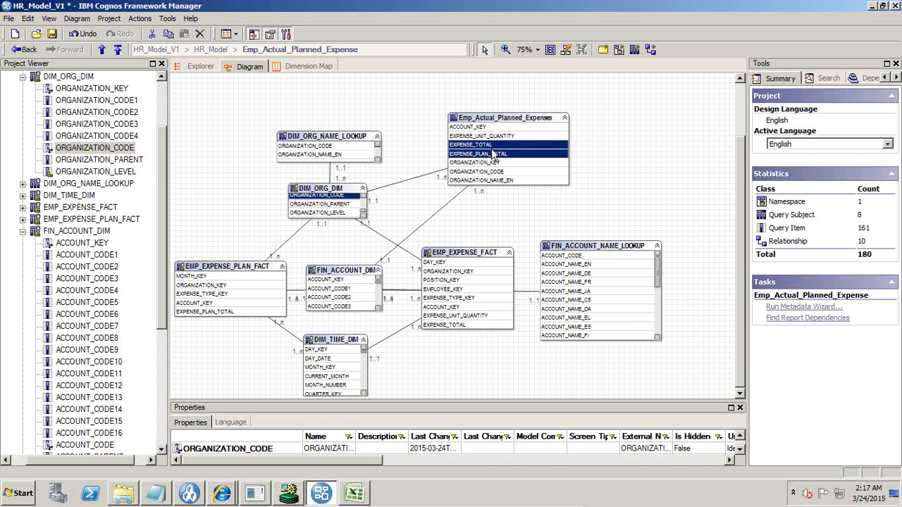
{"action": "right_click", "coordinate": [489, 158]}
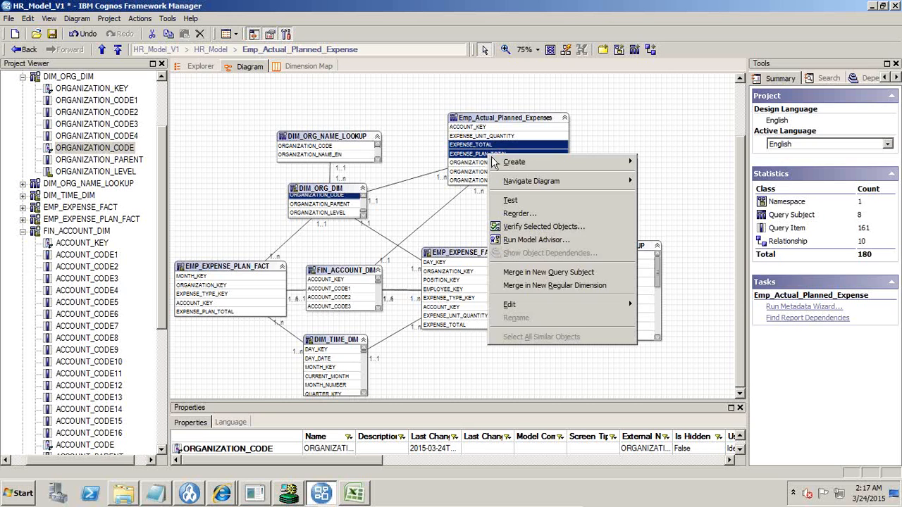
{"action": "mouse_move", "coordinate": [526, 163]}
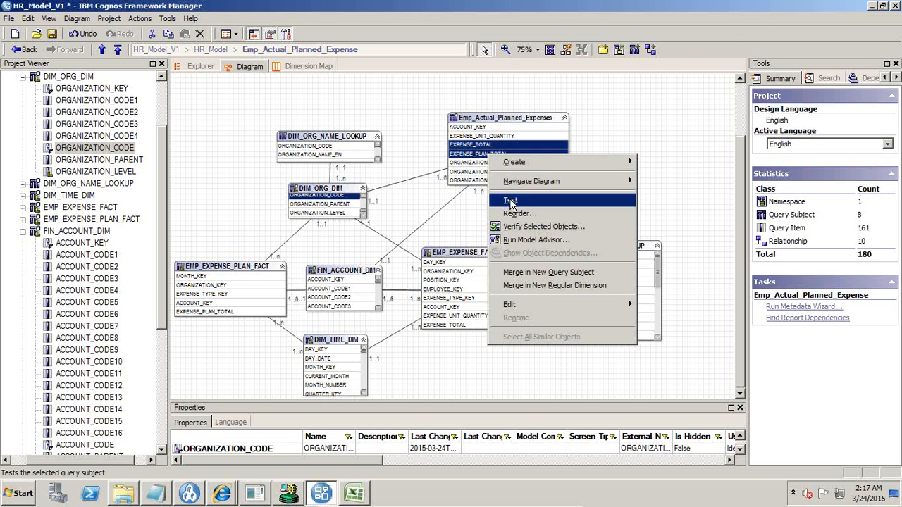
{"action": "left_click", "coordinate": [512, 200]}
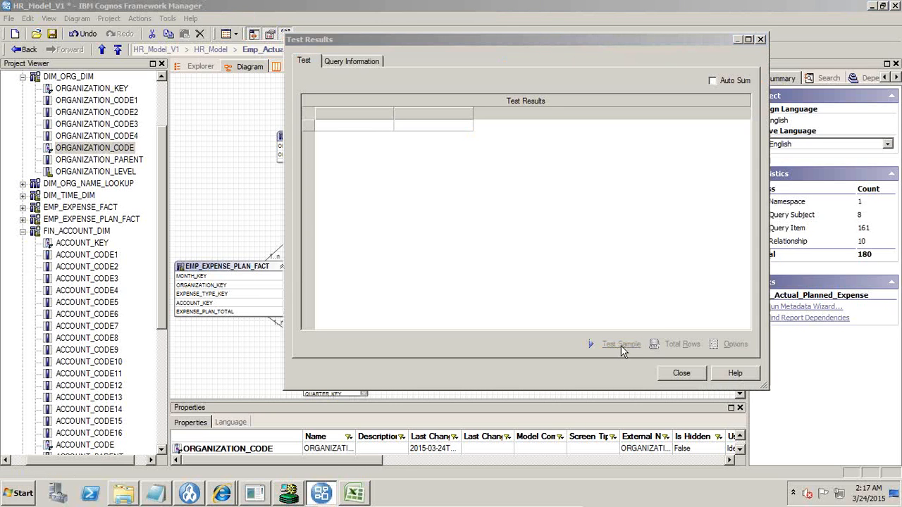
{"action": "left_click", "coordinate": [713, 81]}
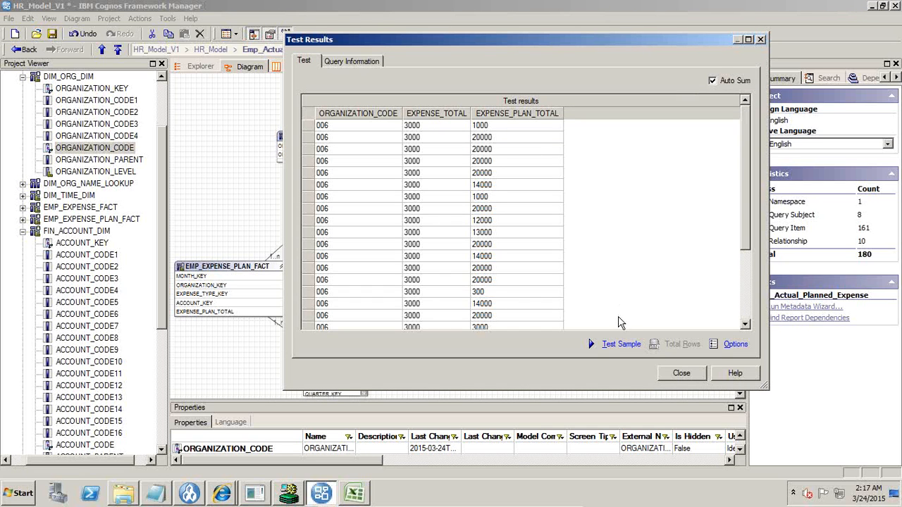
{"action": "left_click", "coordinate": [681, 372]}
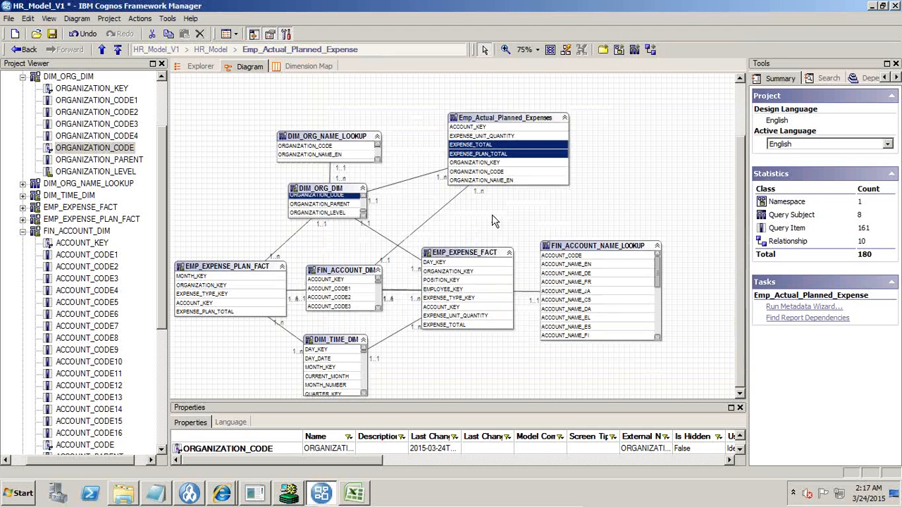
Add ORGANIZATION_NAME_EN to the selected items and test the sample again with Auto Sum on
{"action": "left_click", "coordinate": [492, 180], "text": "ctrl"}
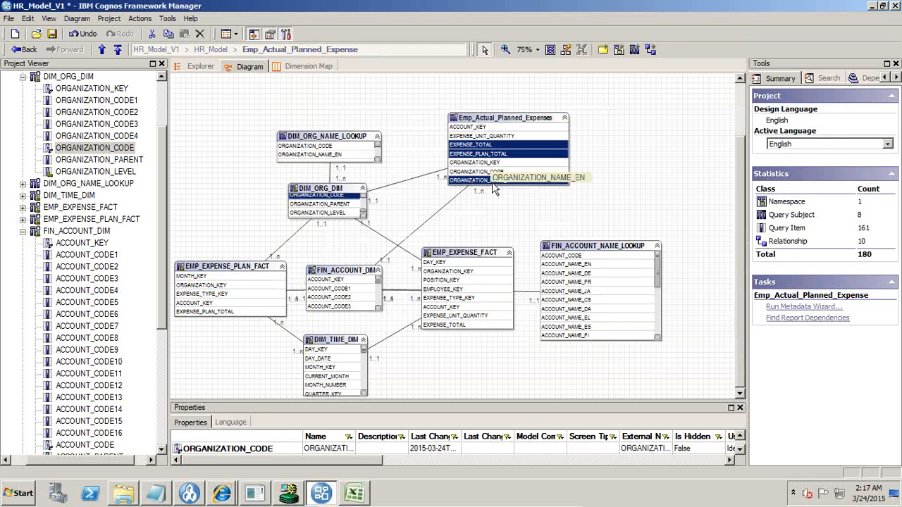
{"action": "right_click", "coordinate": [493, 182]}
{"action": "left_click", "coordinate": [515, 229]}
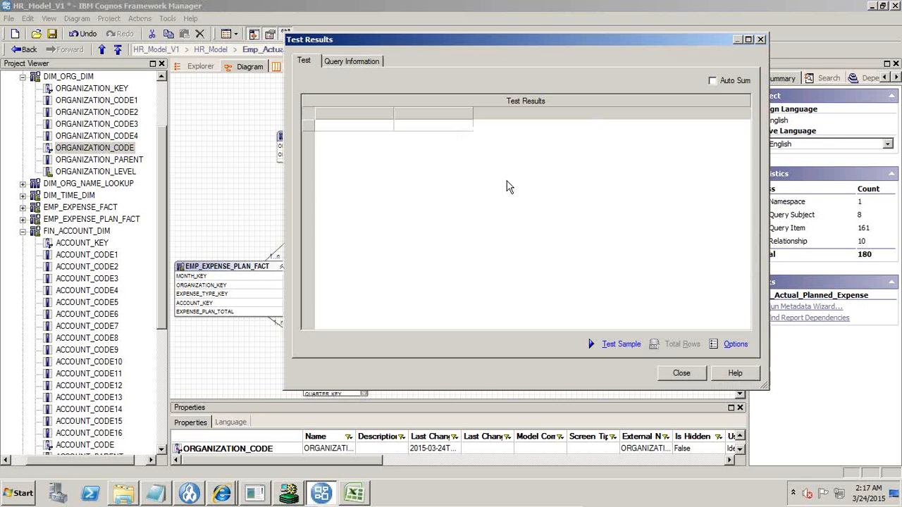
{"action": "left_click", "coordinate": [731, 81]}
{"action": "left_click", "coordinate": [617, 343]}
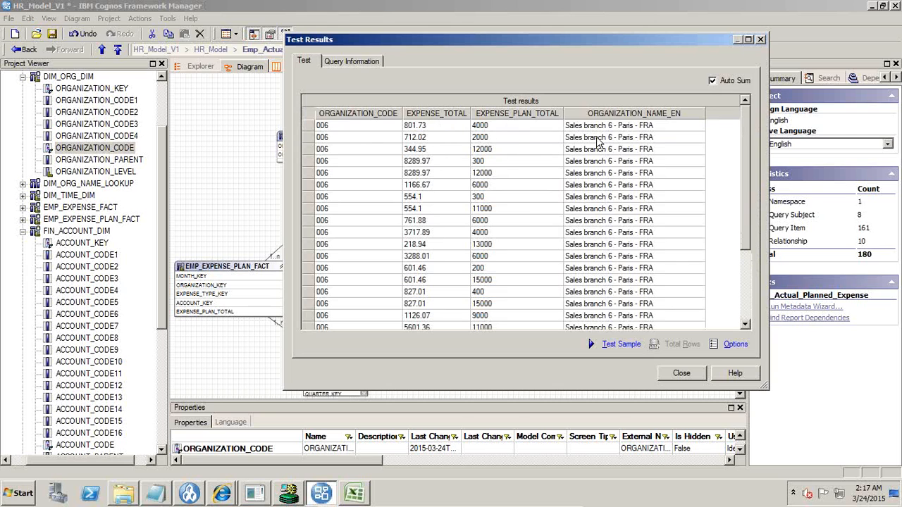
Compare the EXPENSE_TOTAL and EXPENSE_PLAN_TOTAL values per organization in the test results
{"action": "left_click_drag", "start_coordinate": [454, 126], "coordinate": [453, 151]}
{"action": "left_click", "coordinate": [542, 139]}
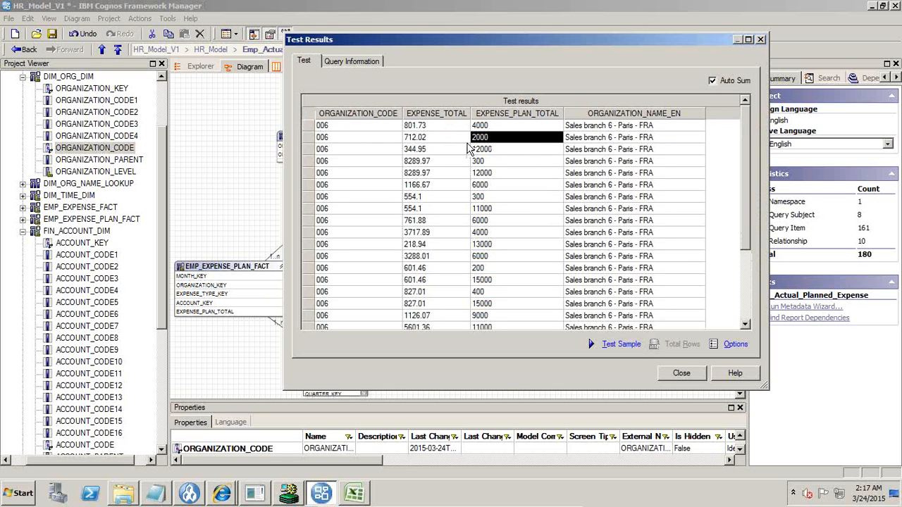
{"action": "left_click_drag", "start_coordinate": [533, 125], "coordinate": [527, 179]}
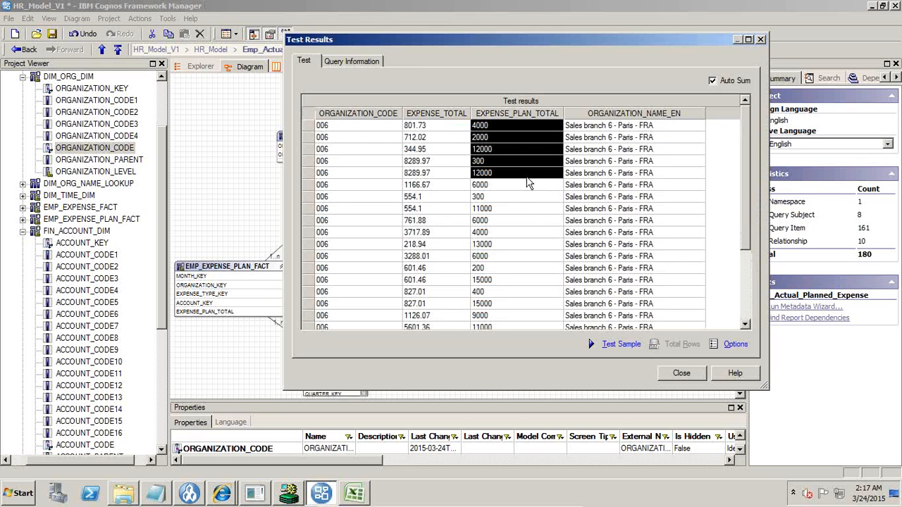
{"action": "left_click_drag", "start_coordinate": [453, 126], "coordinate": [451, 174]}
{"action": "left_click_drag", "start_coordinate": [508, 127], "coordinate": [515, 178]}
{"action": "left_click_drag", "start_coordinate": [440, 133], "coordinate": [441, 165]}
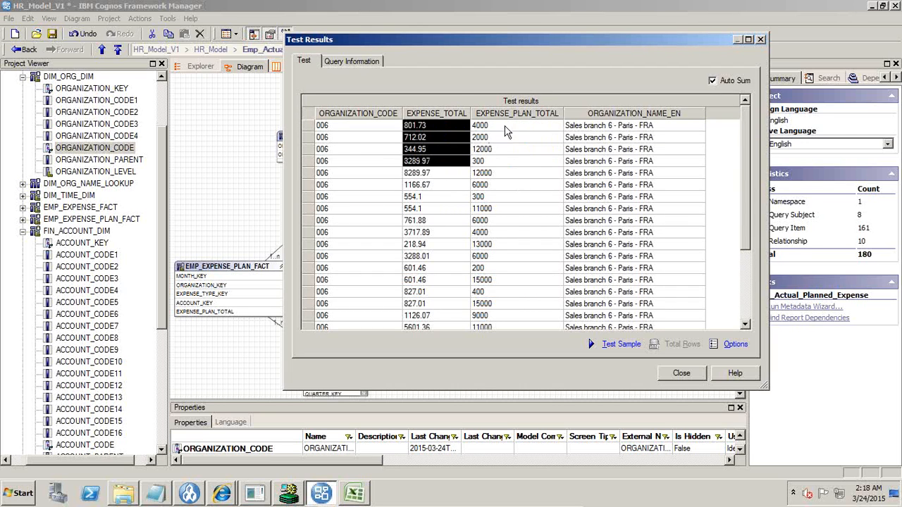
{"action": "left_click_drag", "start_coordinate": [506, 131], "coordinate": [509, 152]}
{"action": "left_click_drag", "start_coordinate": [413, 128], "coordinate": [430, 180]}
{"action": "left_click_drag", "start_coordinate": [602, 131], "coordinate": [592, 178]}
{"action": "left_click_drag", "start_coordinate": [450, 126], "coordinate": [451, 185]}
{"action": "left_click_drag", "start_coordinate": [504, 130], "coordinate": [508, 199]}
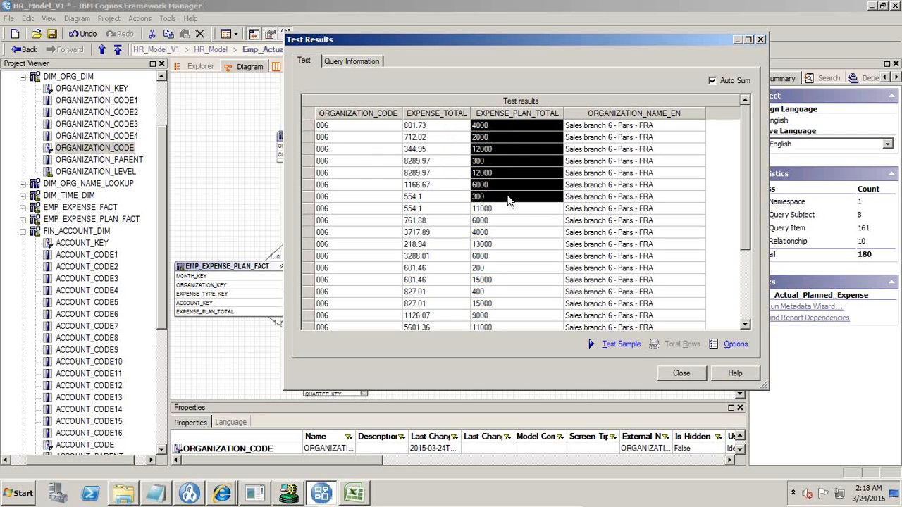
Copy the complete native SQL from the query information of the test
{"action": "left_click", "coordinate": [365, 62]}
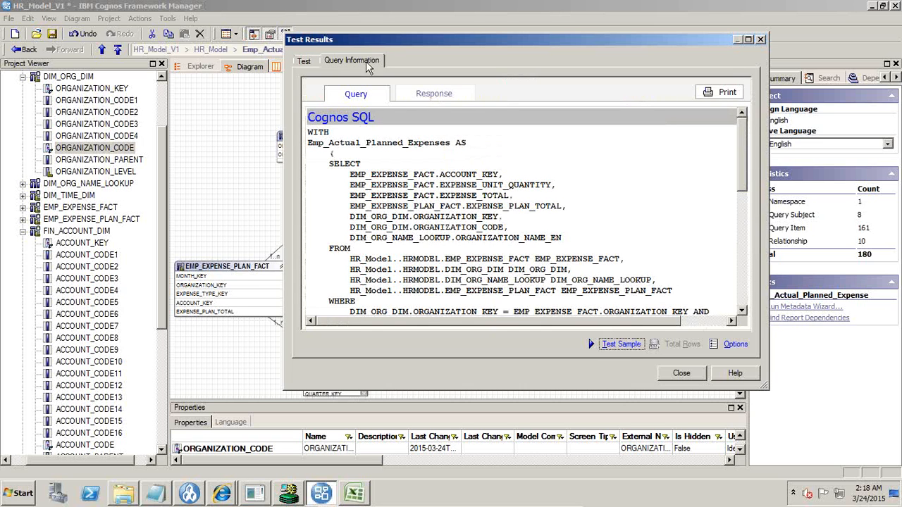
{"action": "left_click", "coordinate": [623, 344]}
{"action": "left_click_drag", "start_coordinate": [742, 175], "coordinate": [743, 303]}
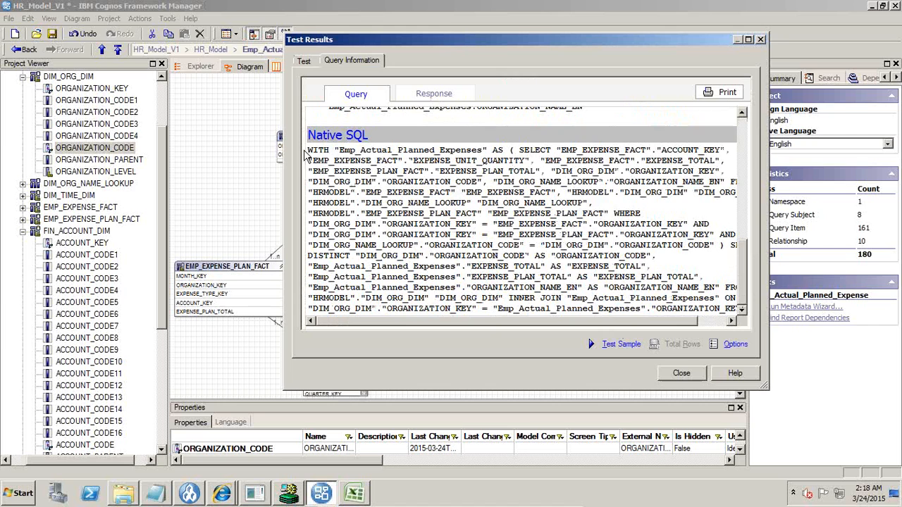
{"action": "left_click_drag", "start_coordinate": [305, 150], "coordinate": [633, 313]}
{"action": "right_click", "coordinate": [633, 312]}
{"action": "left_click", "coordinate": [645, 316]}
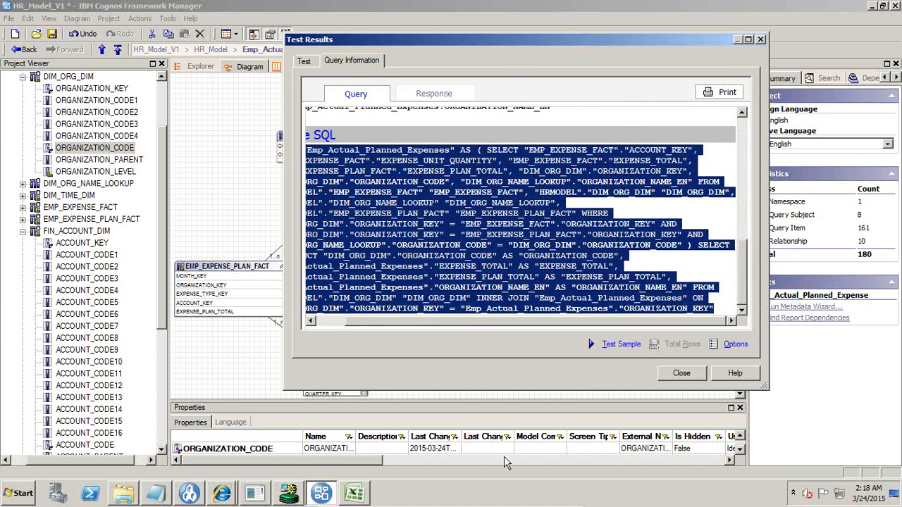
Switch to PL/SQL Developer and paste the native SQL below the existing statements in the SQL window
{"action": "left_click", "coordinate": [299, 494]}
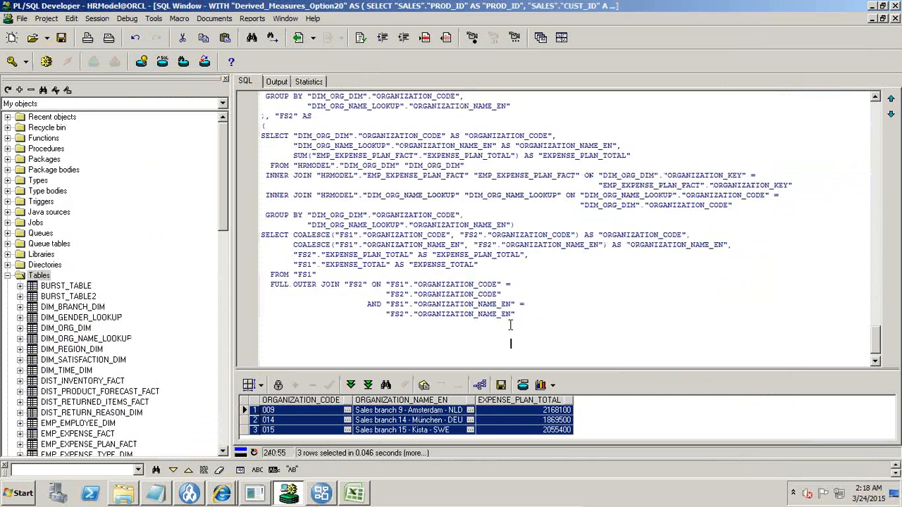
{"action": "key", "text": "Down"}
{"action": "key", "text": "Down"}
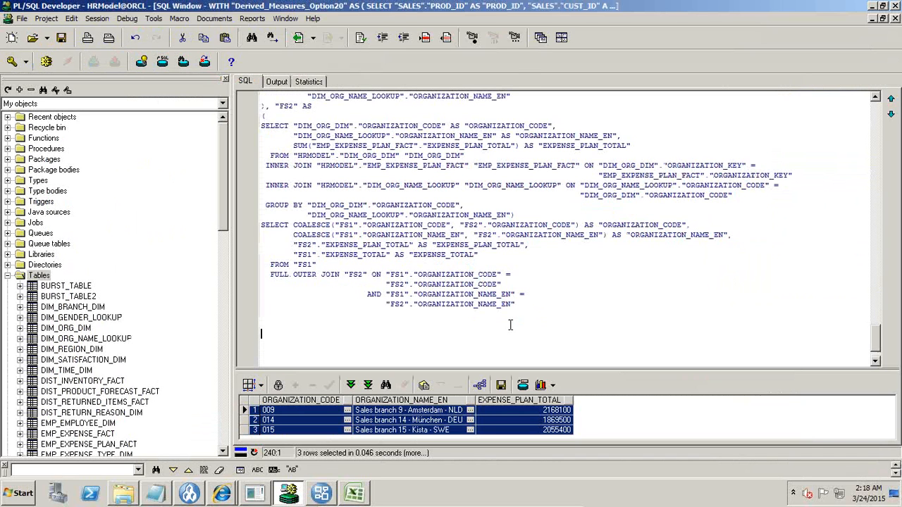
{"action": "key", "text": "ctrl+v"}
Split the pasted statement at the subquery's opening parenthesis, inner SELECT and closing parenthesis, and format the SQL with the beautifier
{"action": "key", "text": "Up"}
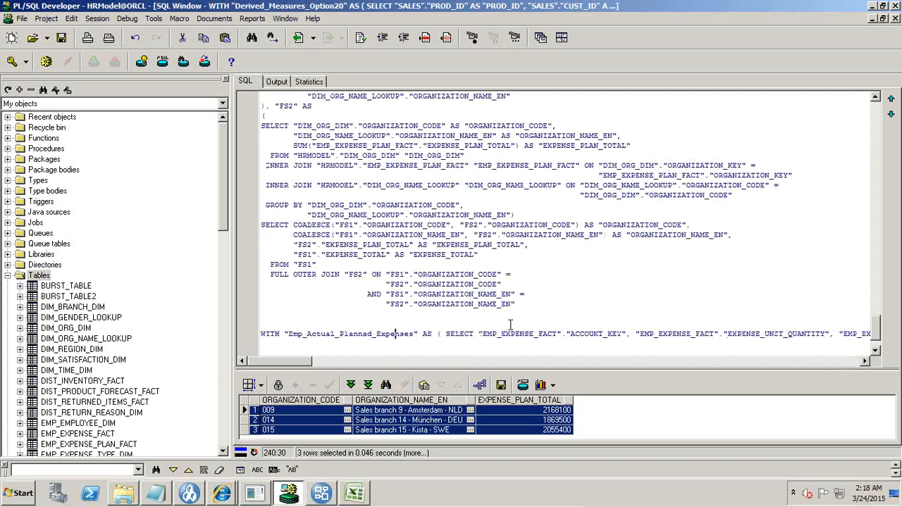
{"action": "key", "text": "Return"}
{"action": "key", "text": "Right"}
{"action": "key", "text": "Return"}
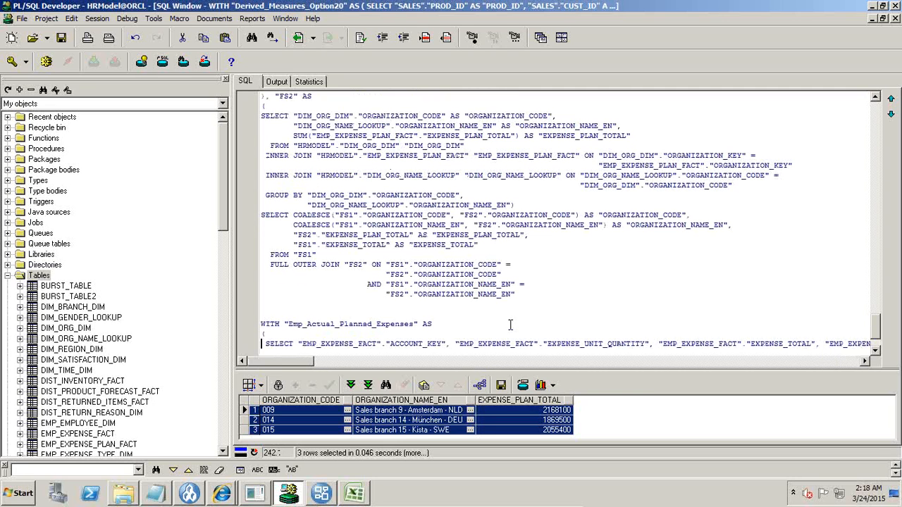
{"action": "left_click", "coordinate": [865, 363]}
{"action": "left_click_drag", "start_coordinate": [284, 361], "coordinate": [625, 386]}
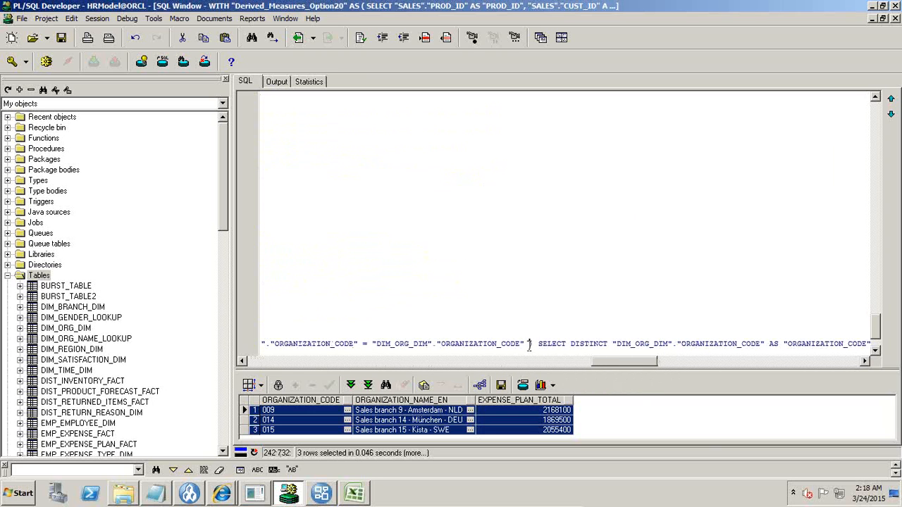
{"action": "key", "text": "Return"}
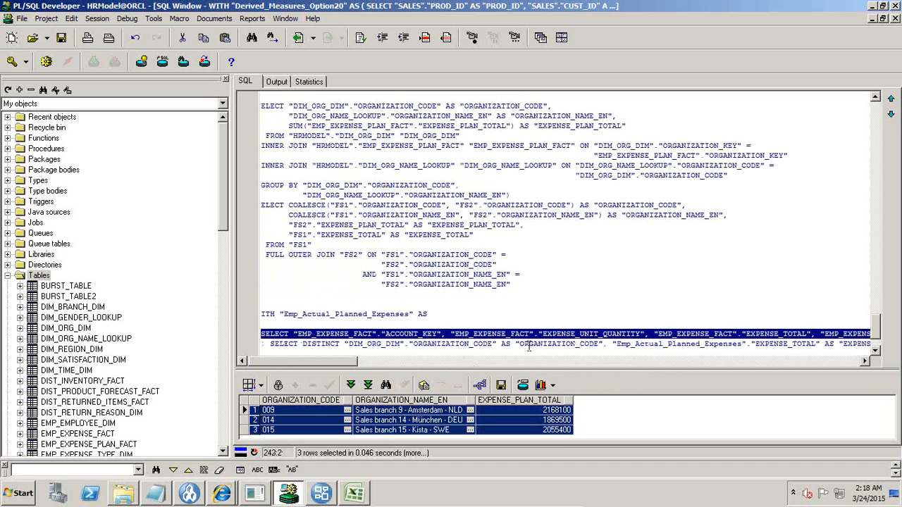
{"action": "left_click", "coordinate": [360, 38]}
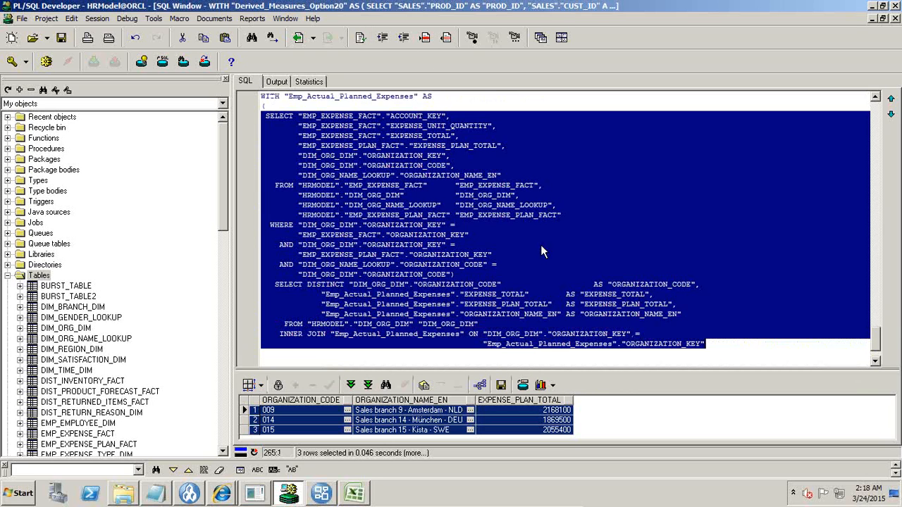
Examine the formatted SQL, especially the ORGANIZATION_KEY joins to both expense fact tables and the outer INNER JOIN with Emp_Actual_Planned_Expenses
{"action": "left_click", "coordinate": [739, 313]}
{"action": "scroll", "coordinate": [672, 346], "scroll_direction": "down", "scroll_amount": 3}
{"action": "scroll", "coordinate": [672, 346], "scroll_direction": "up", "scroll_amount": 7}
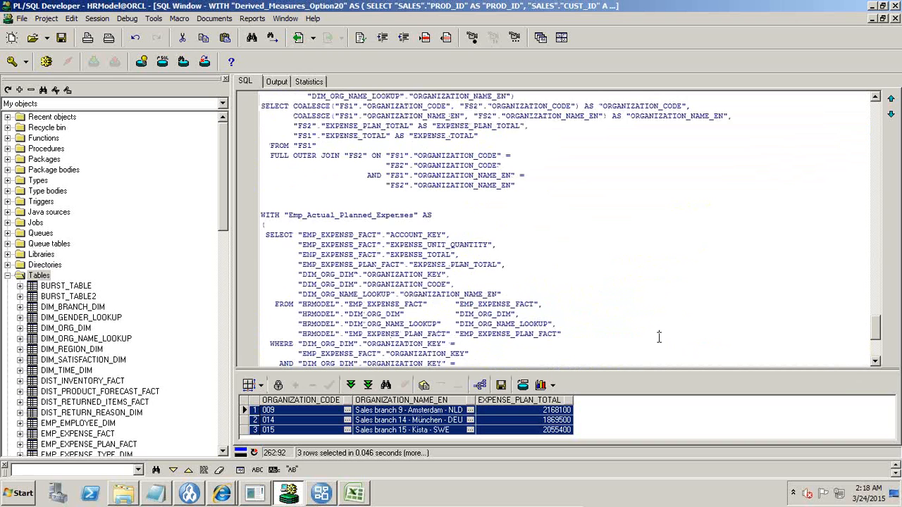
{"action": "scroll", "coordinate": [659, 337], "scroll_direction": "down", "scroll_amount": 4}
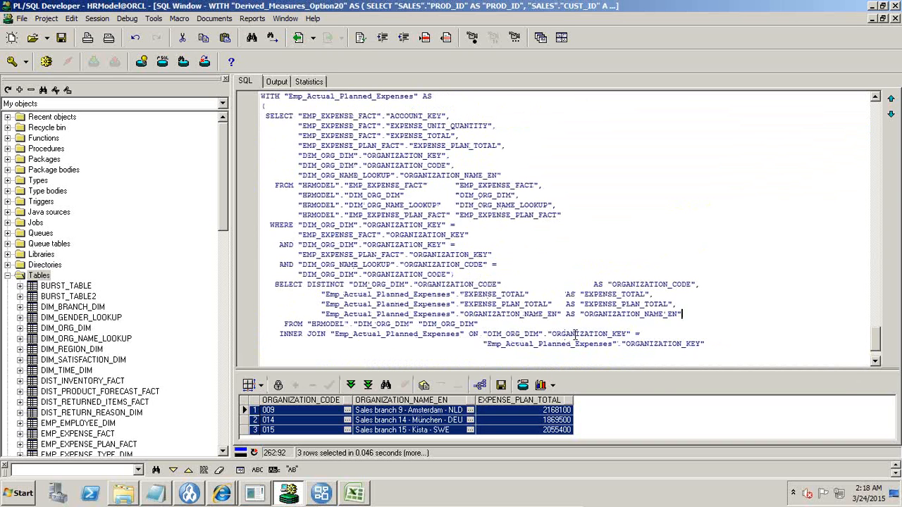
{"action": "scroll", "coordinate": [576, 334], "scroll_direction": "down", "scroll_amount": 5}
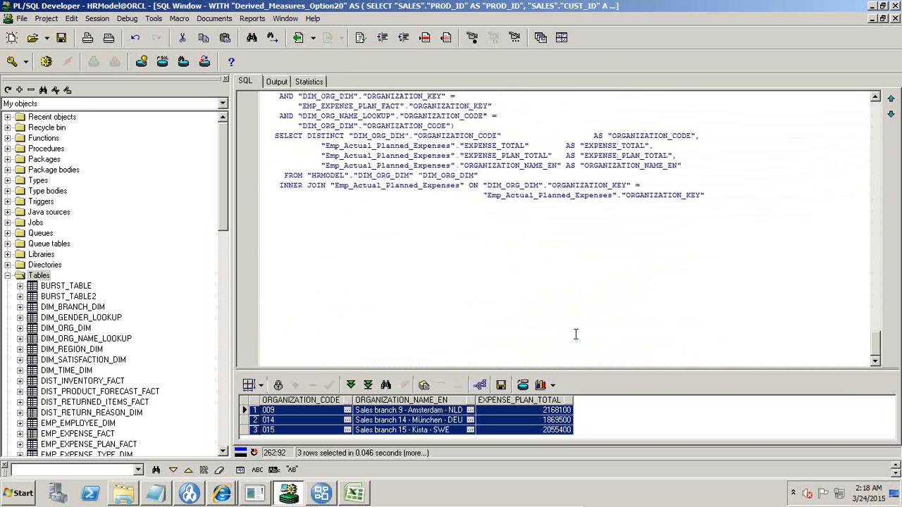
{"action": "scroll", "coordinate": [576, 334], "scroll_direction": "up", "scroll_amount": 6}
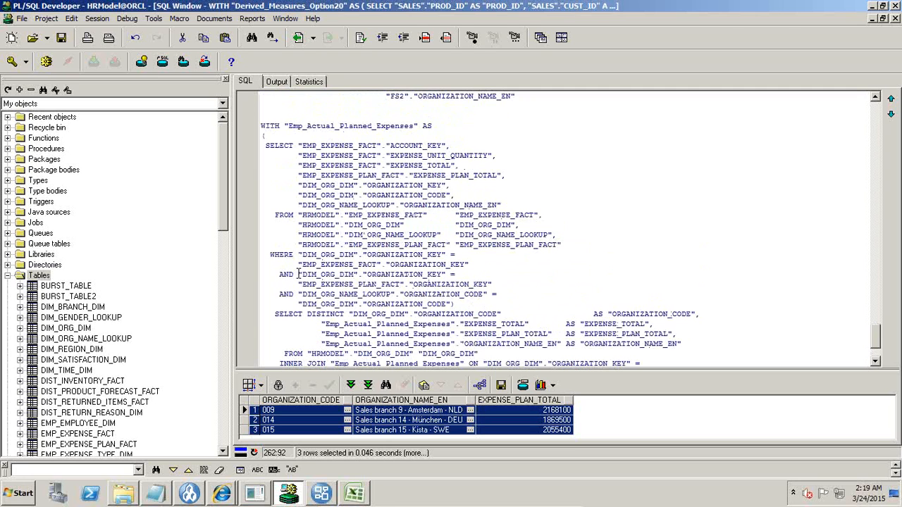
{"action": "left_click_drag", "start_coordinate": [298, 255], "coordinate": [491, 264]}
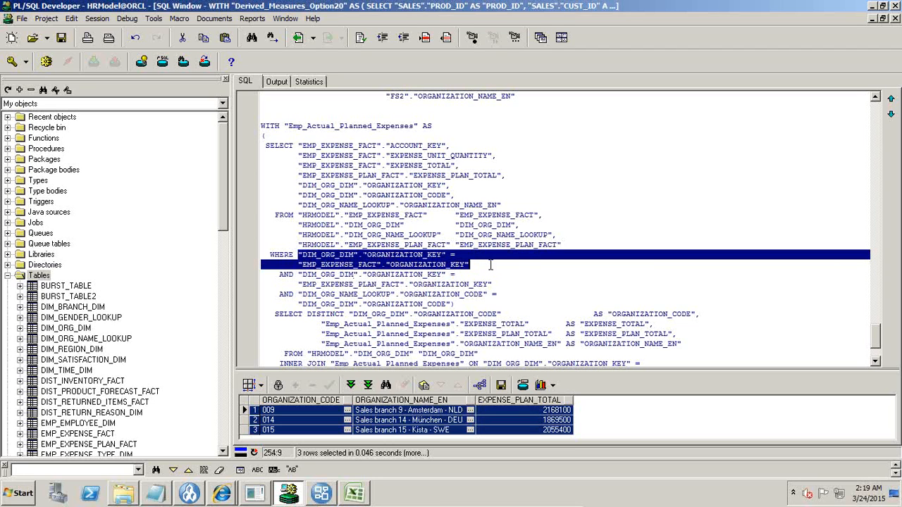
{"action": "left_click", "coordinate": [474, 284]}
{"action": "left_click_drag", "start_coordinate": [302, 274], "coordinate": [494, 284]}
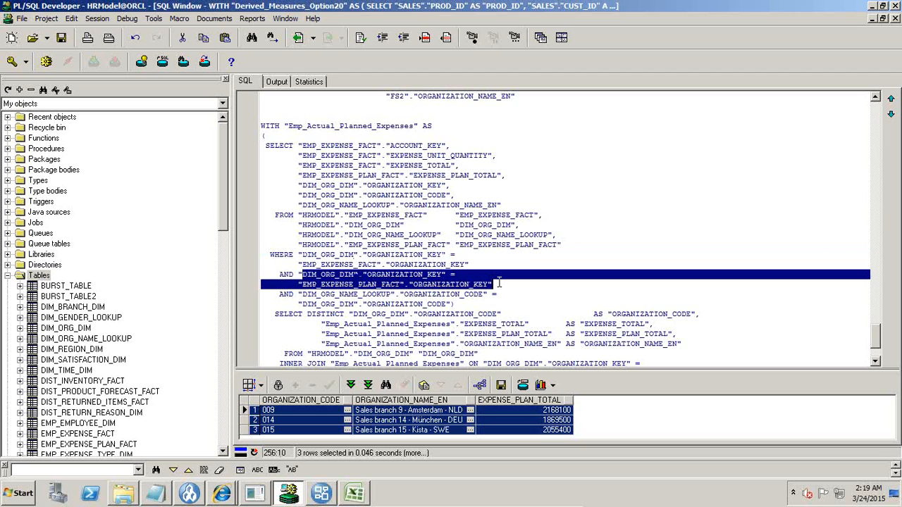
{"action": "scroll", "coordinate": [499, 283], "scroll_direction": "down", "scroll_amount": 1}
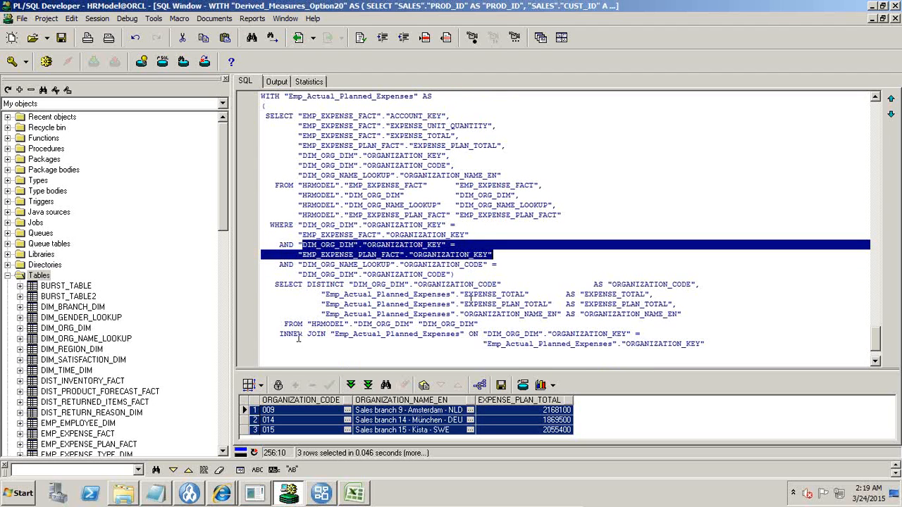
{"action": "left_click_drag", "start_coordinate": [275, 334], "coordinate": [332, 335]}
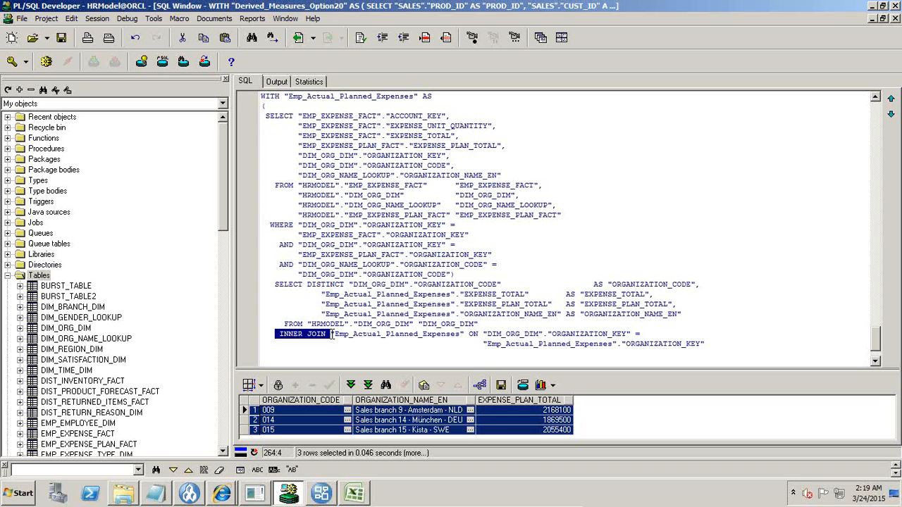
Minimize the virtual machine and the browser window to return to the data mart presentation
{"action": "mouse_move", "coordinate": [451, 500]}
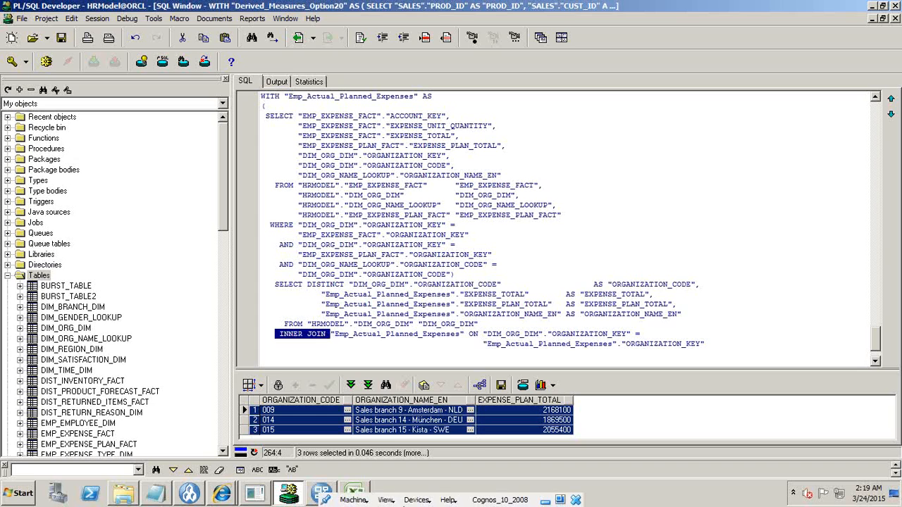
{"action": "left_click", "coordinate": [544, 500]}
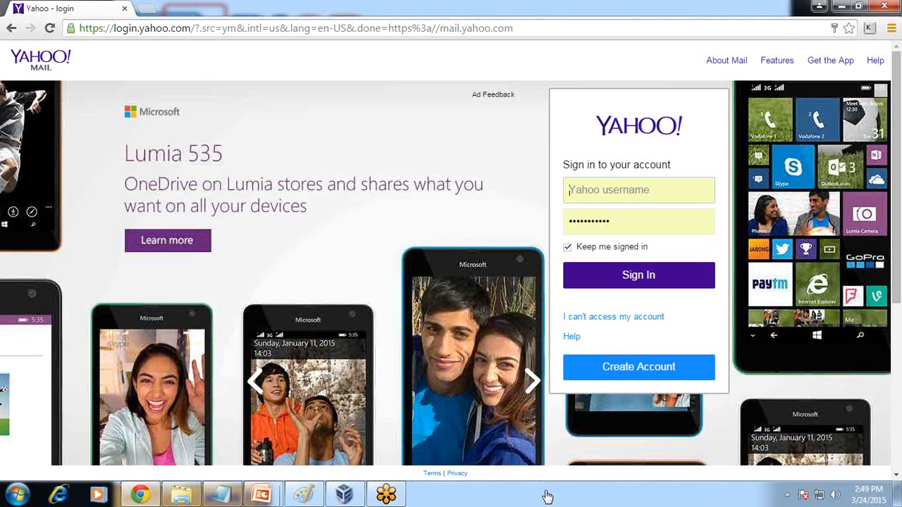
{"action": "left_click", "coordinate": [840, 6]}
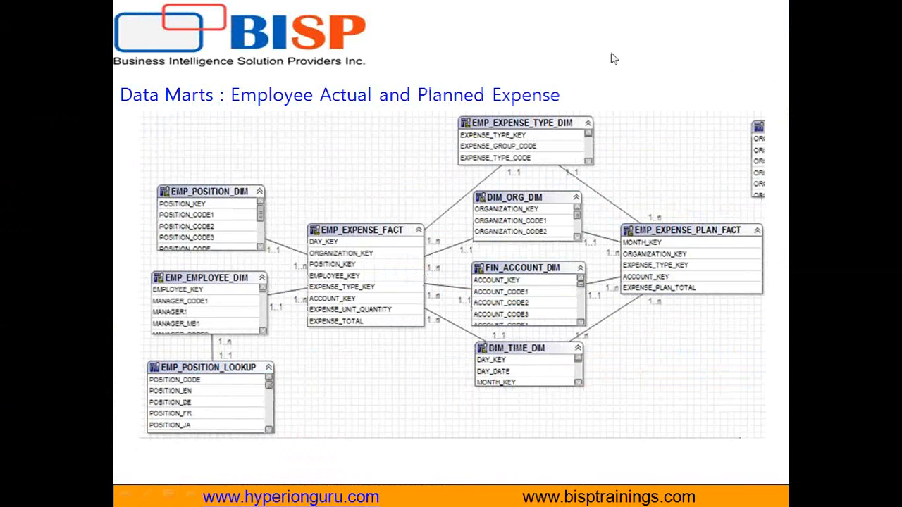
{"action": "scroll", "coordinate": [607, 65], "scroll_direction": "up", "scroll_amount": 2}
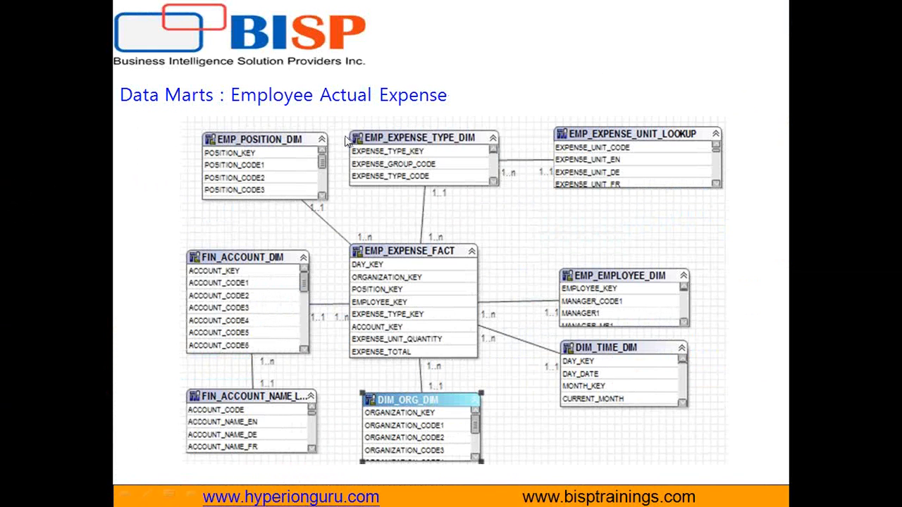
{"action": "scroll", "coordinate": [443, 131], "scroll_direction": "down", "scroll_amount": 1}
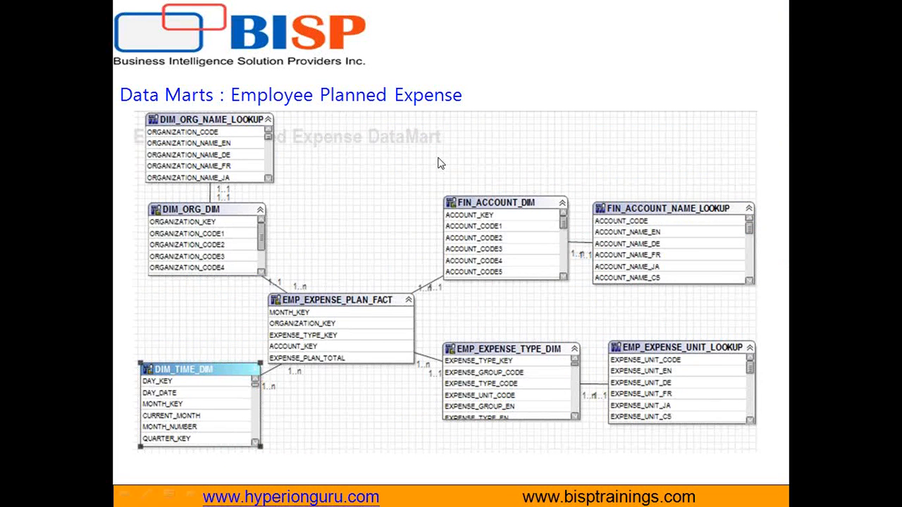
{"action": "scroll", "coordinate": [438, 141], "scroll_direction": "down", "scroll_amount": 1}
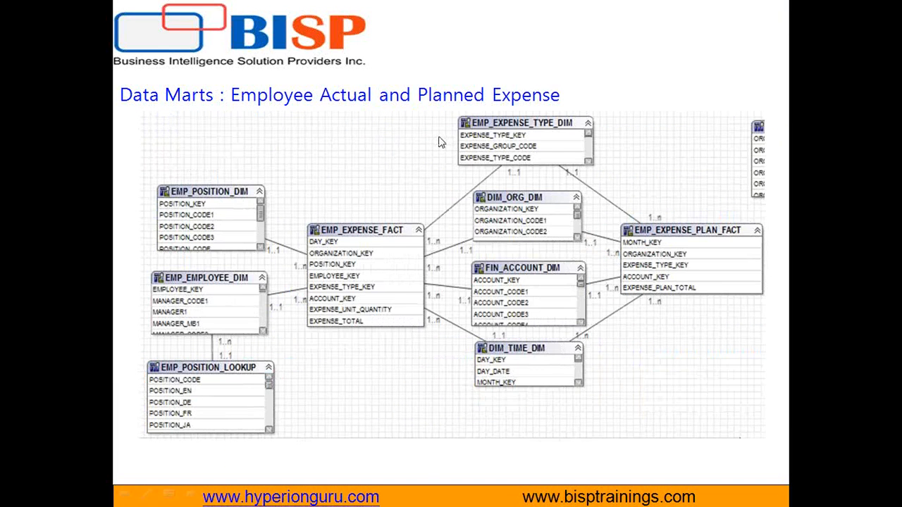